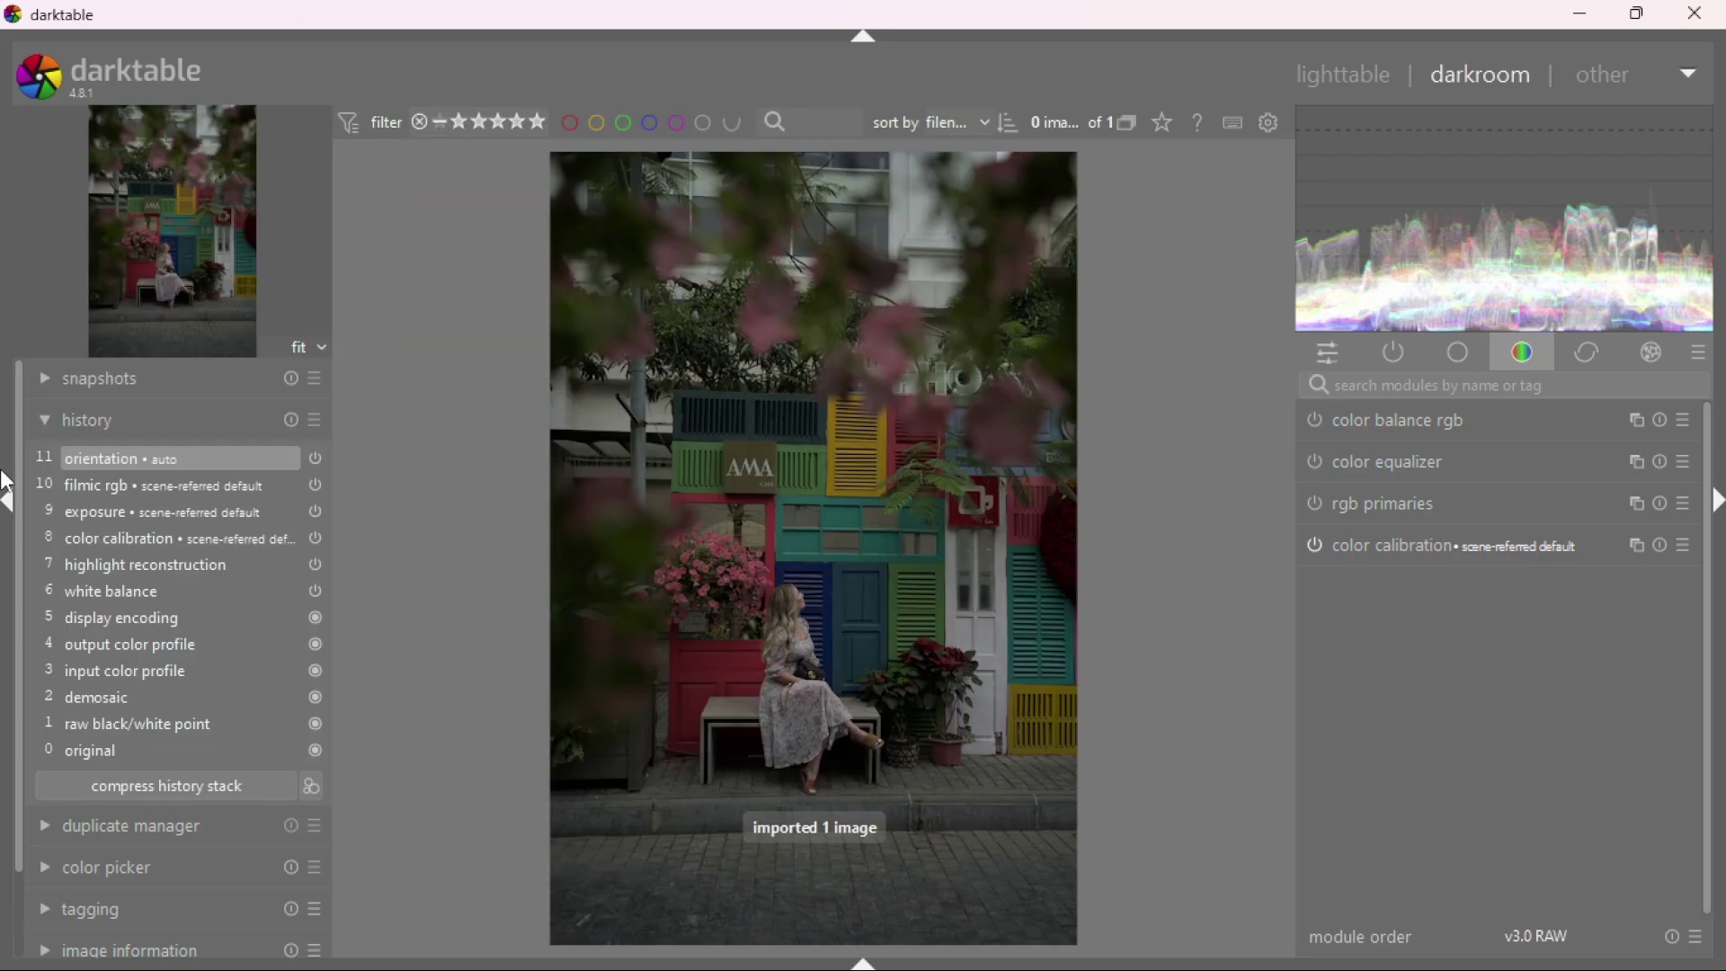
Take a snapshot of the unedited photo and hide the panel that contains the snapshots.
{"action": "left_click", "coordinate": [231, 378]}
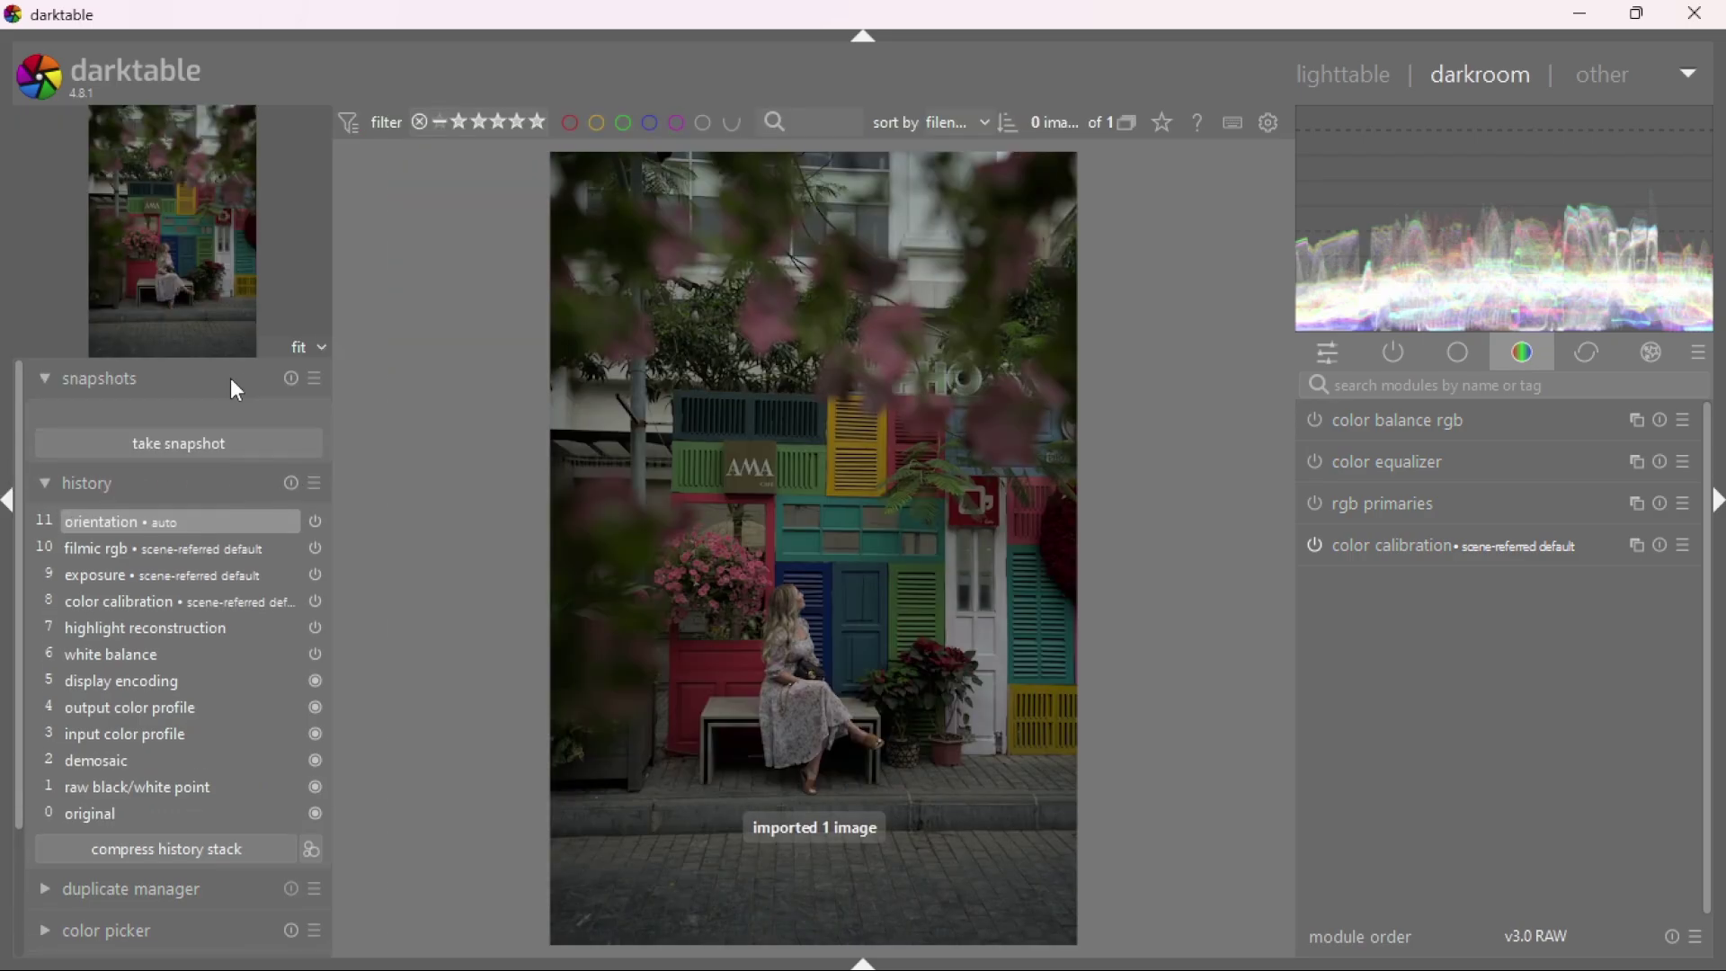
{"action": "left_click", "coordinate": [262, 443]}
{"action": "left_click", "coordinate": [8, 380]}
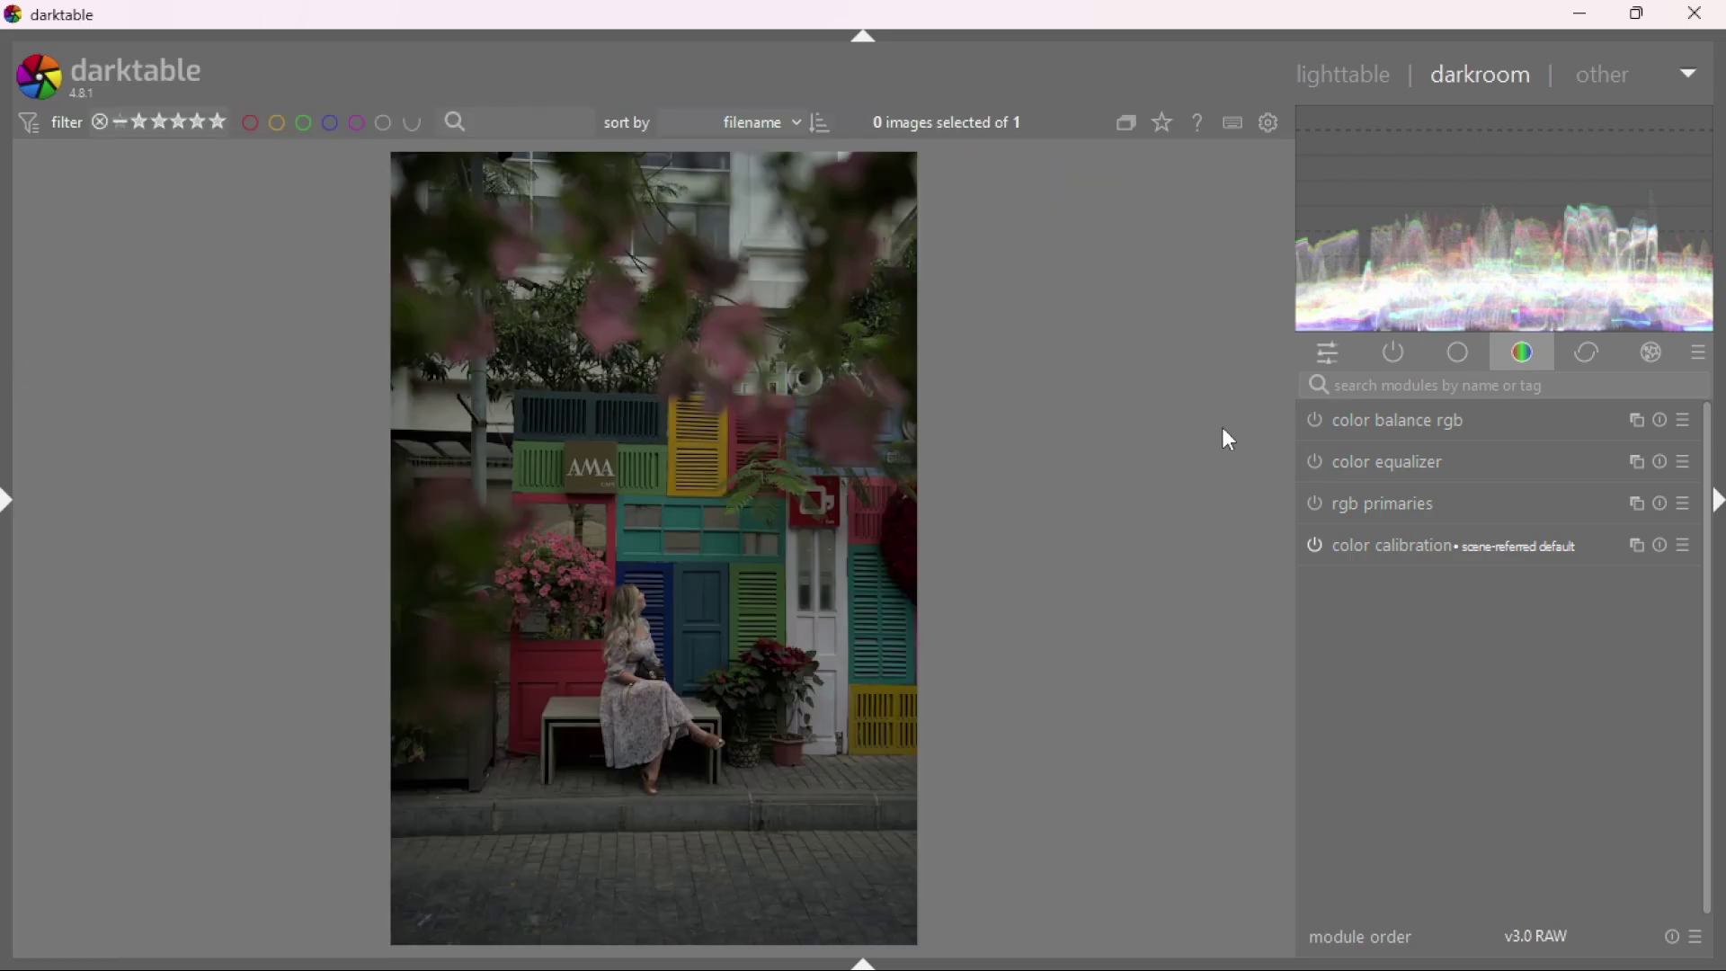
Find the exposure module and raise the exposure to about +1.283 EV.
{"action": "left_click", "coordinate": [1372, 393]}
{"action": "type", "text": "exp"}
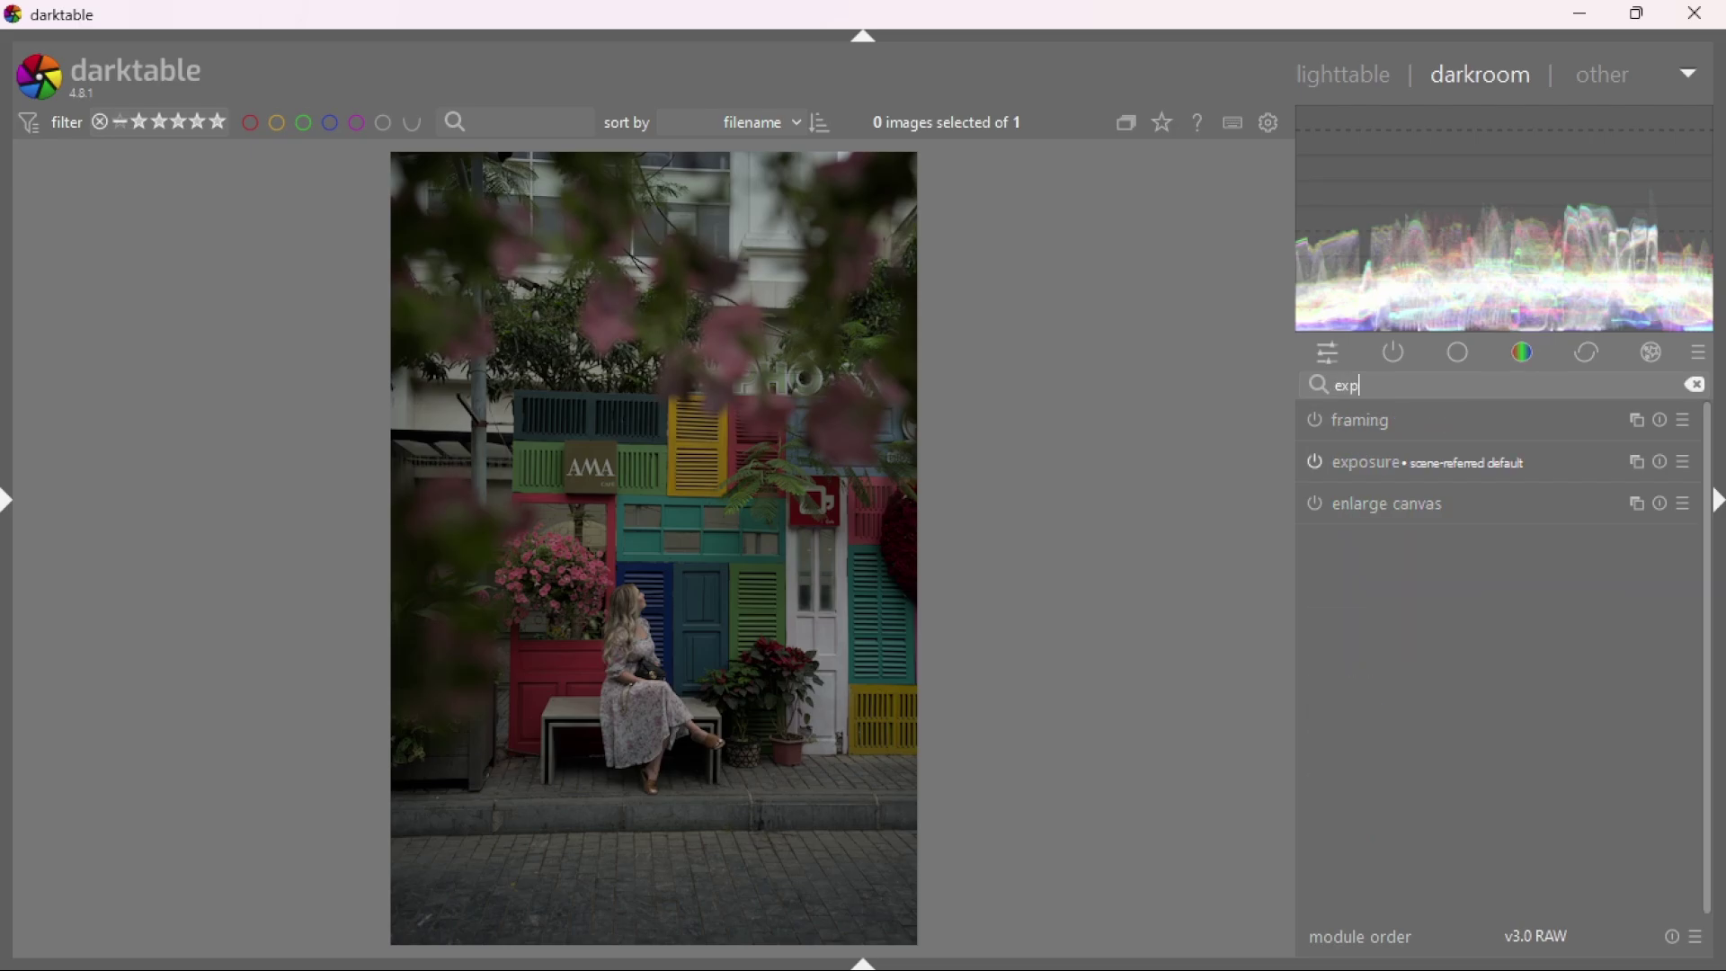
{"action": "left_click", "coordinate": [1447, 462]}
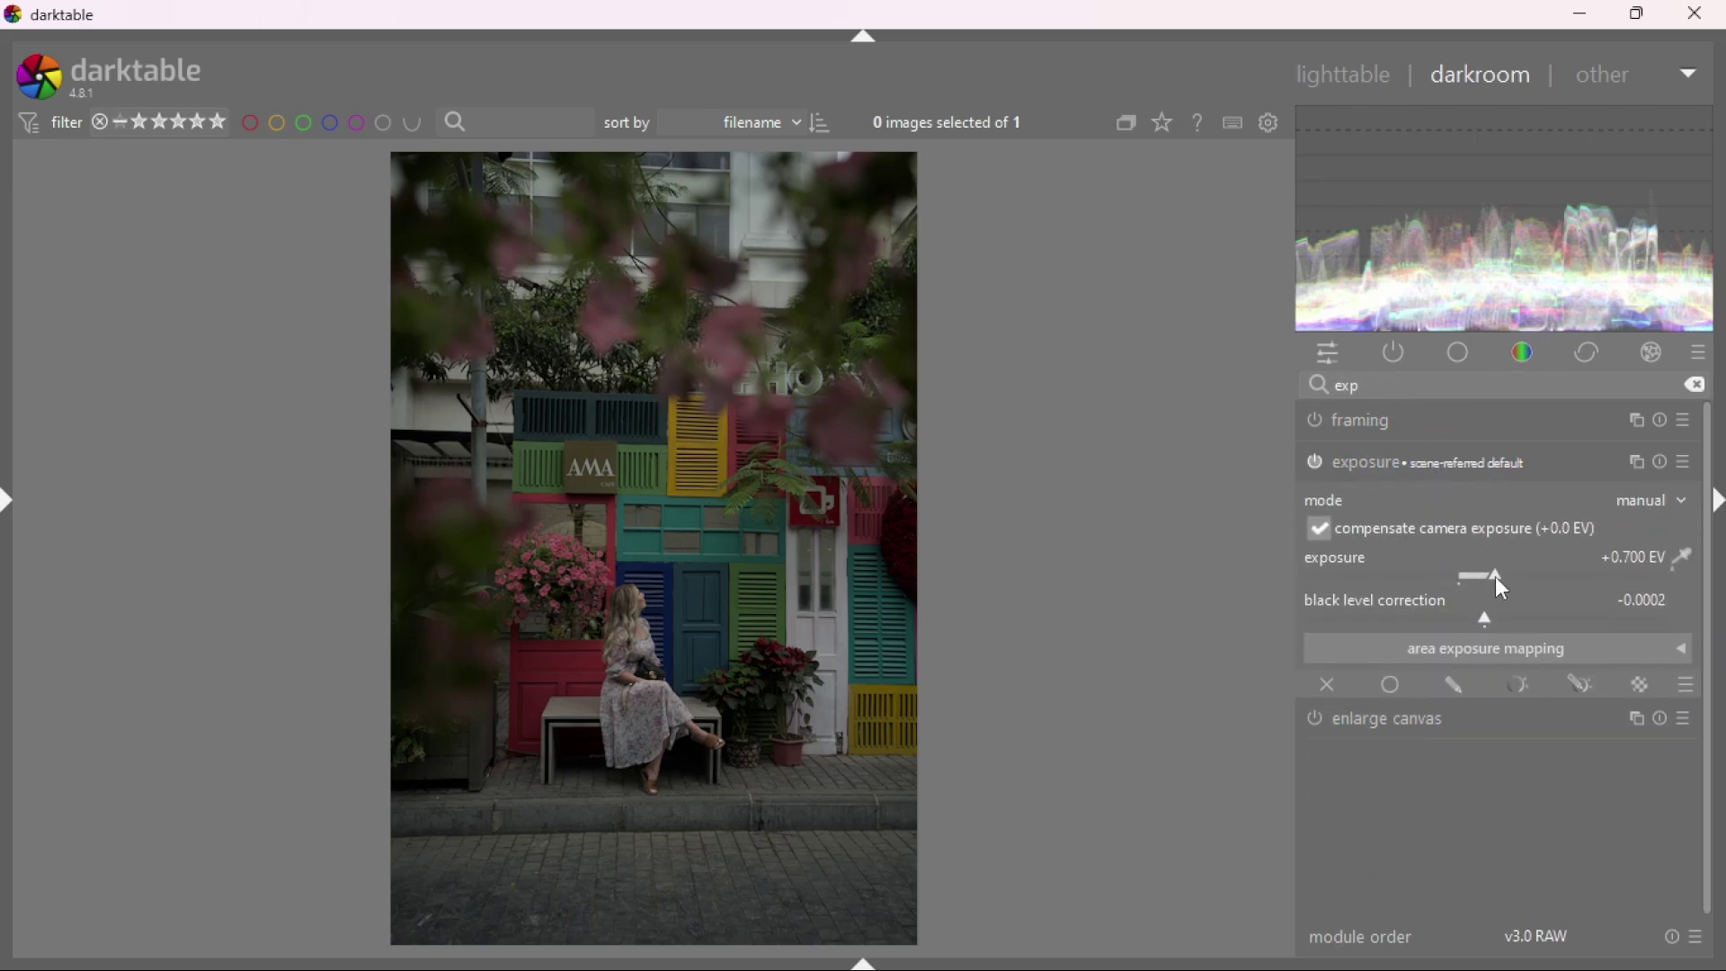
{"action": "left_click_drag", "start_coordinate": [1496, 575], "coordinate": [1526, 575]}
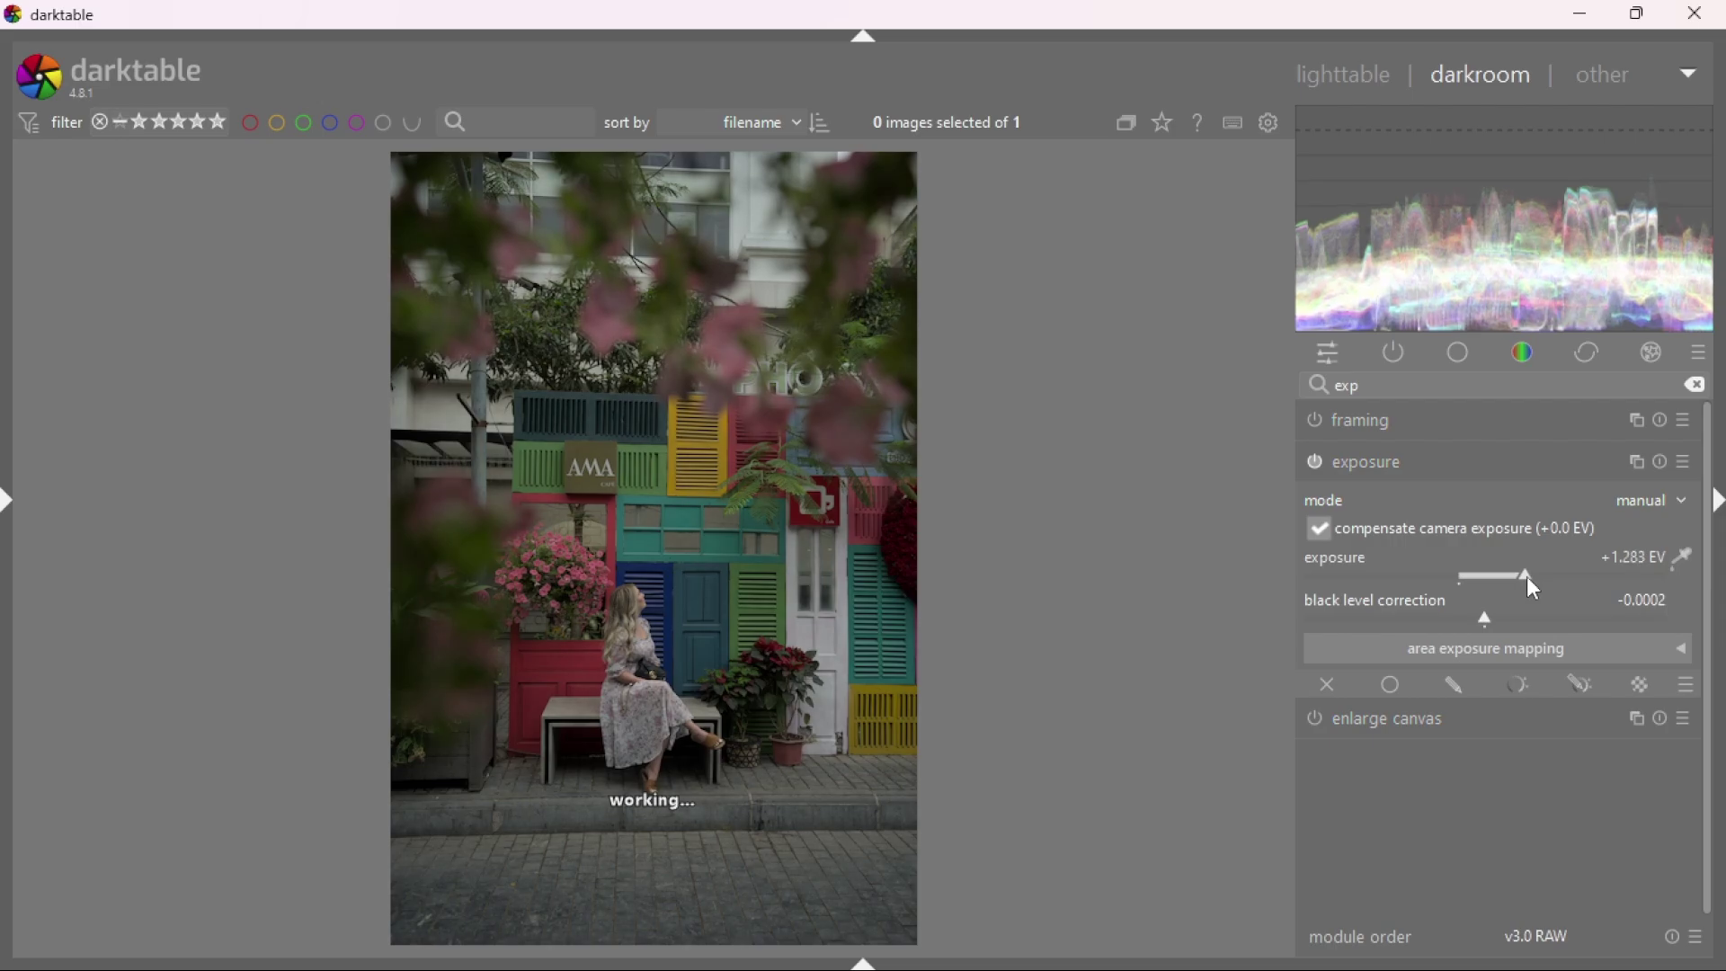
{"action": "left_click", "coordinate": [1464, 467]}
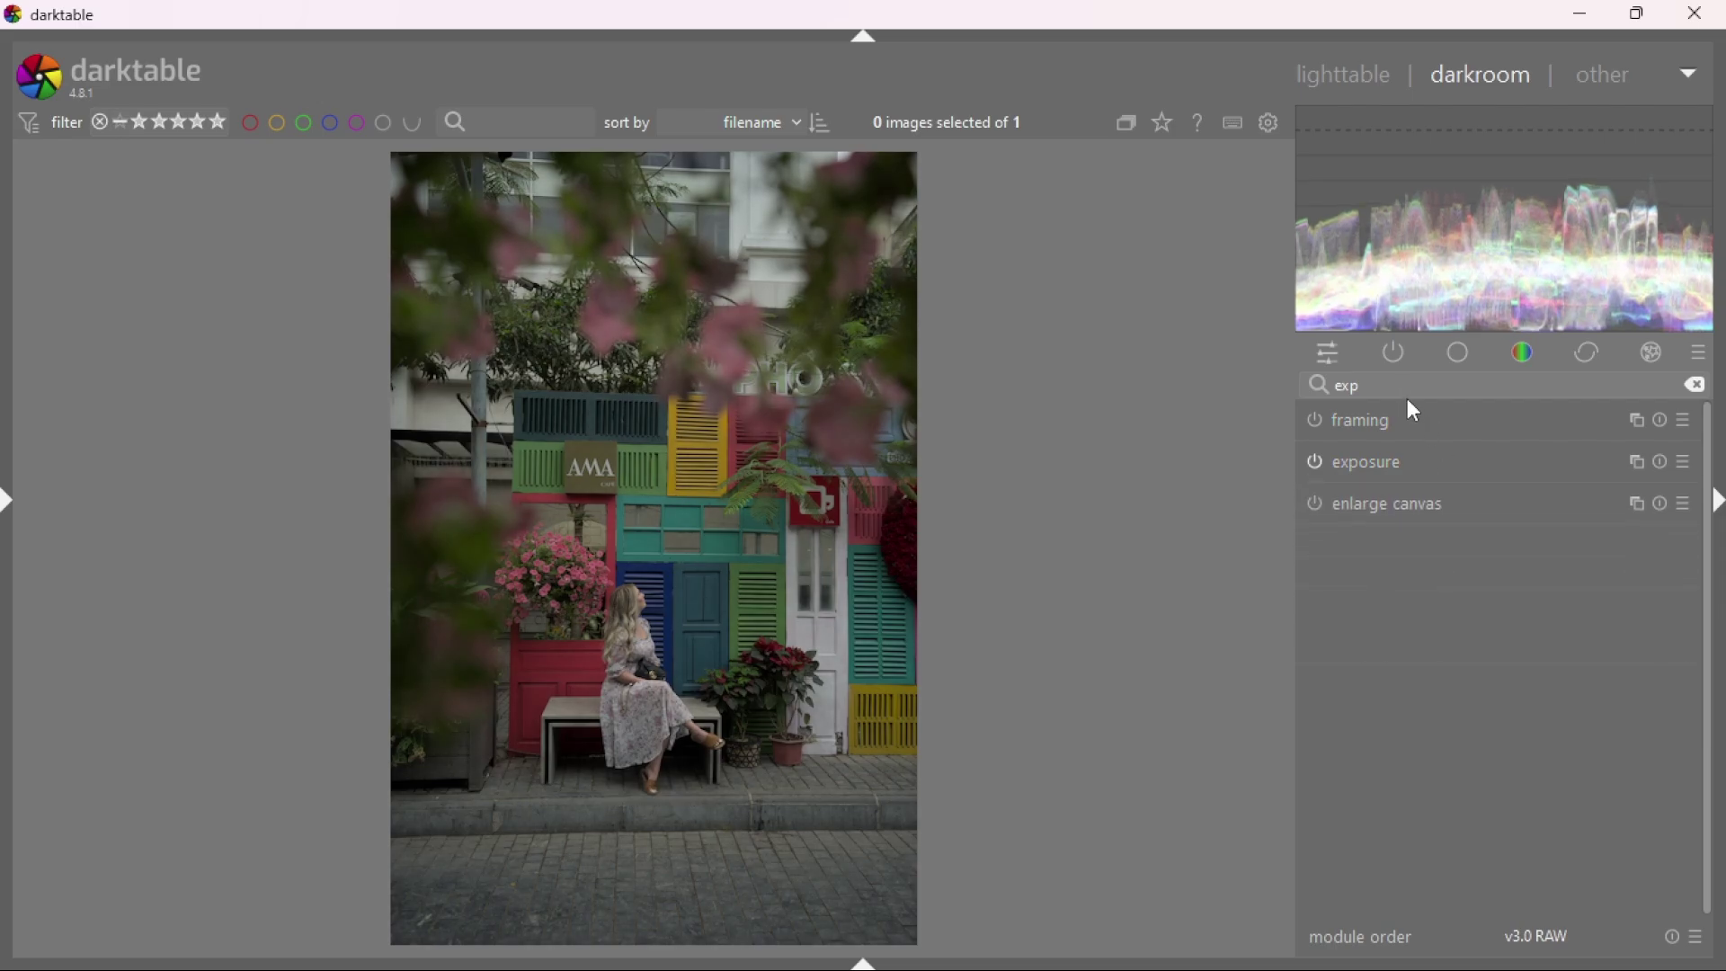
Find the filmic rgb module and move its black relative exposure slightly closer to zero.
{"action": "type", "text": "film"}
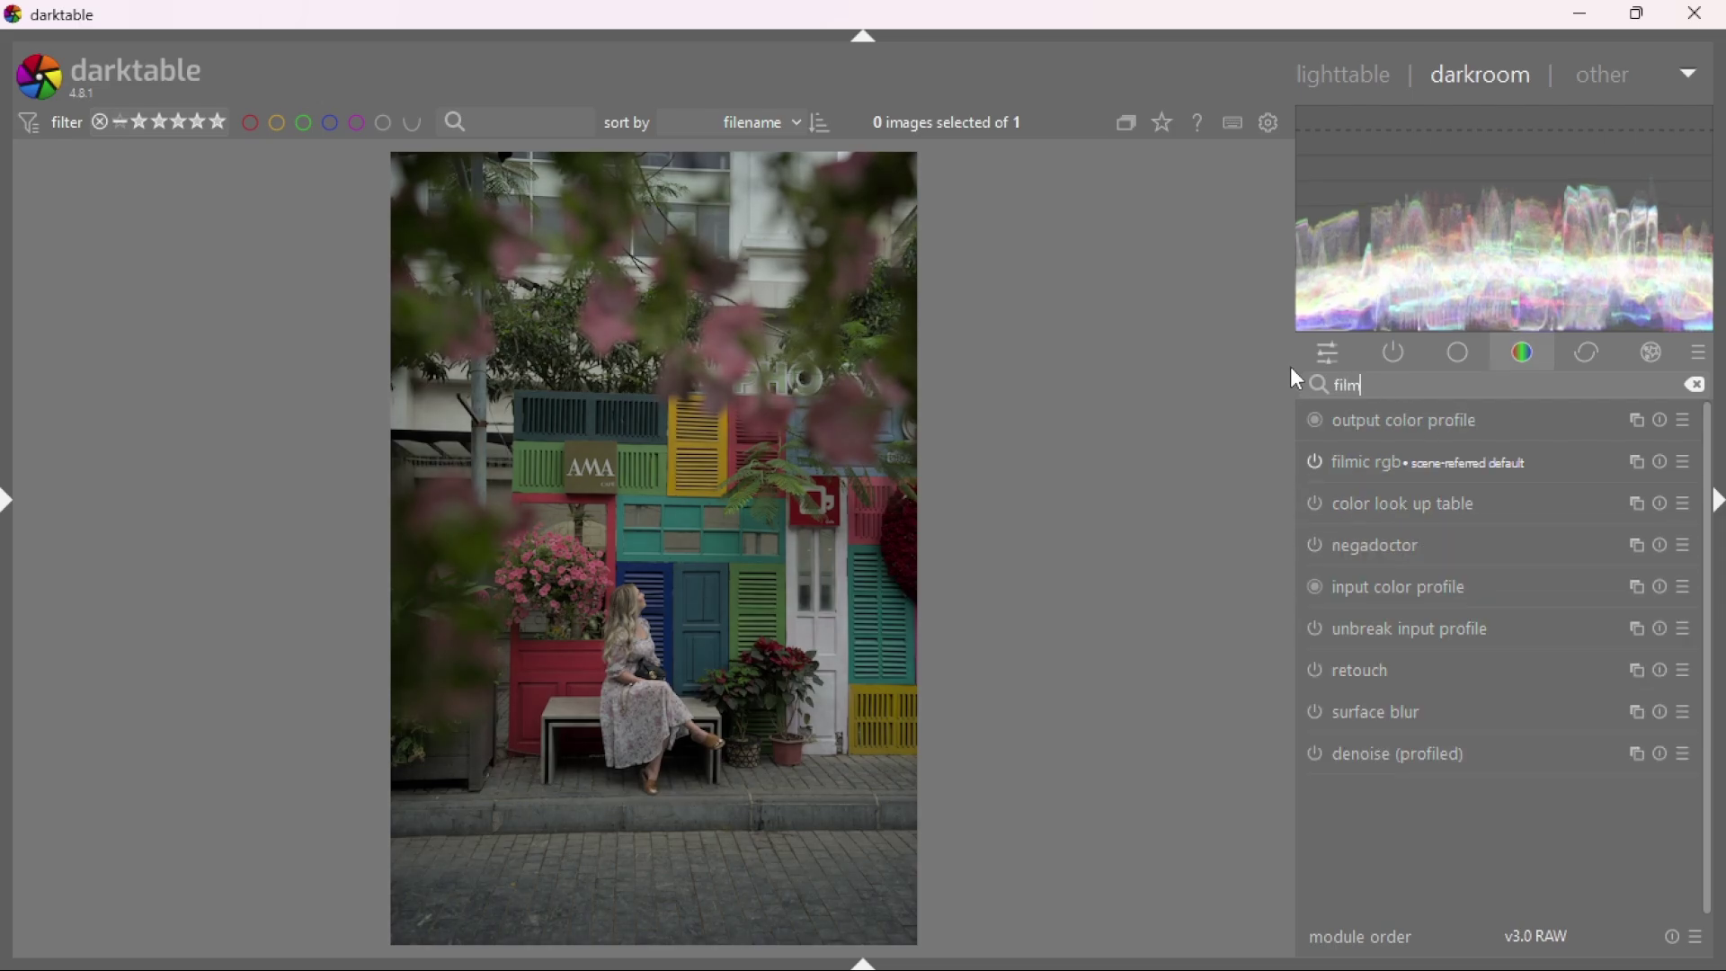
{"action": "left_click", "coordinate": [1340, 420]}
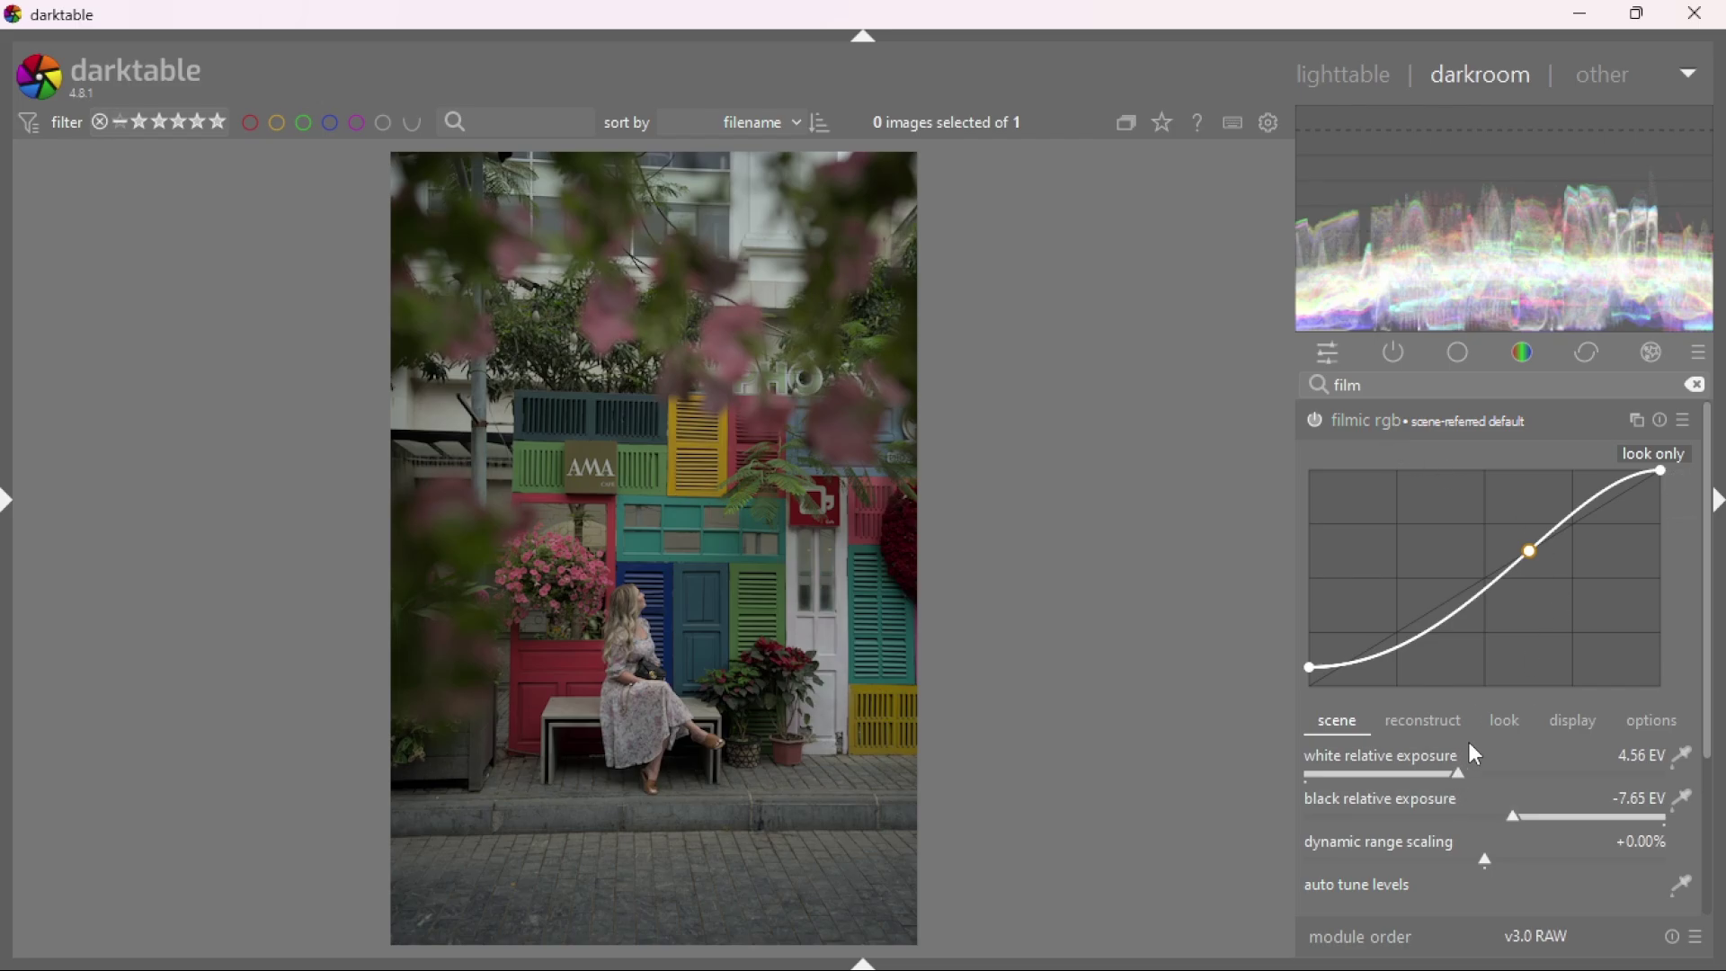
{"action": "left_click_drag", "start_coordinate": [1494, 798], "coordinate": [1540, 808]}
{"action": "left_click", "coordinate": [1375, 406]}
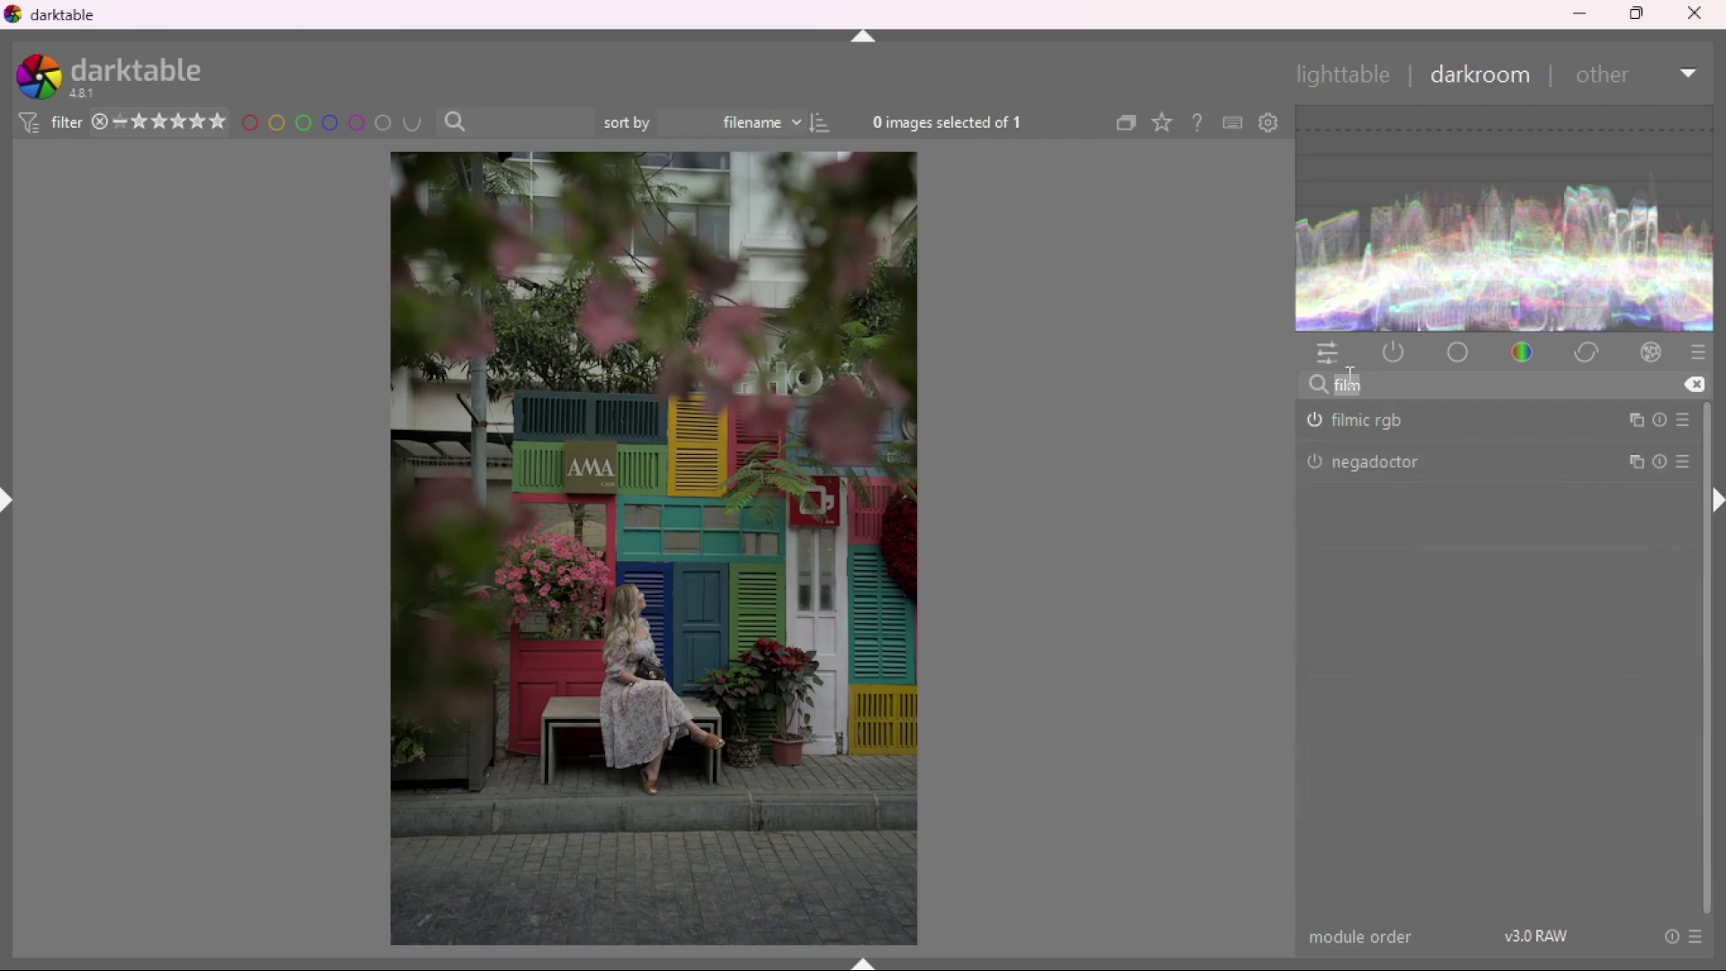
Enable the tone equalizer and automatically adjust its mask exposure compensation and mask contrast compensation.
{"action": "type", "text": "tone e"}
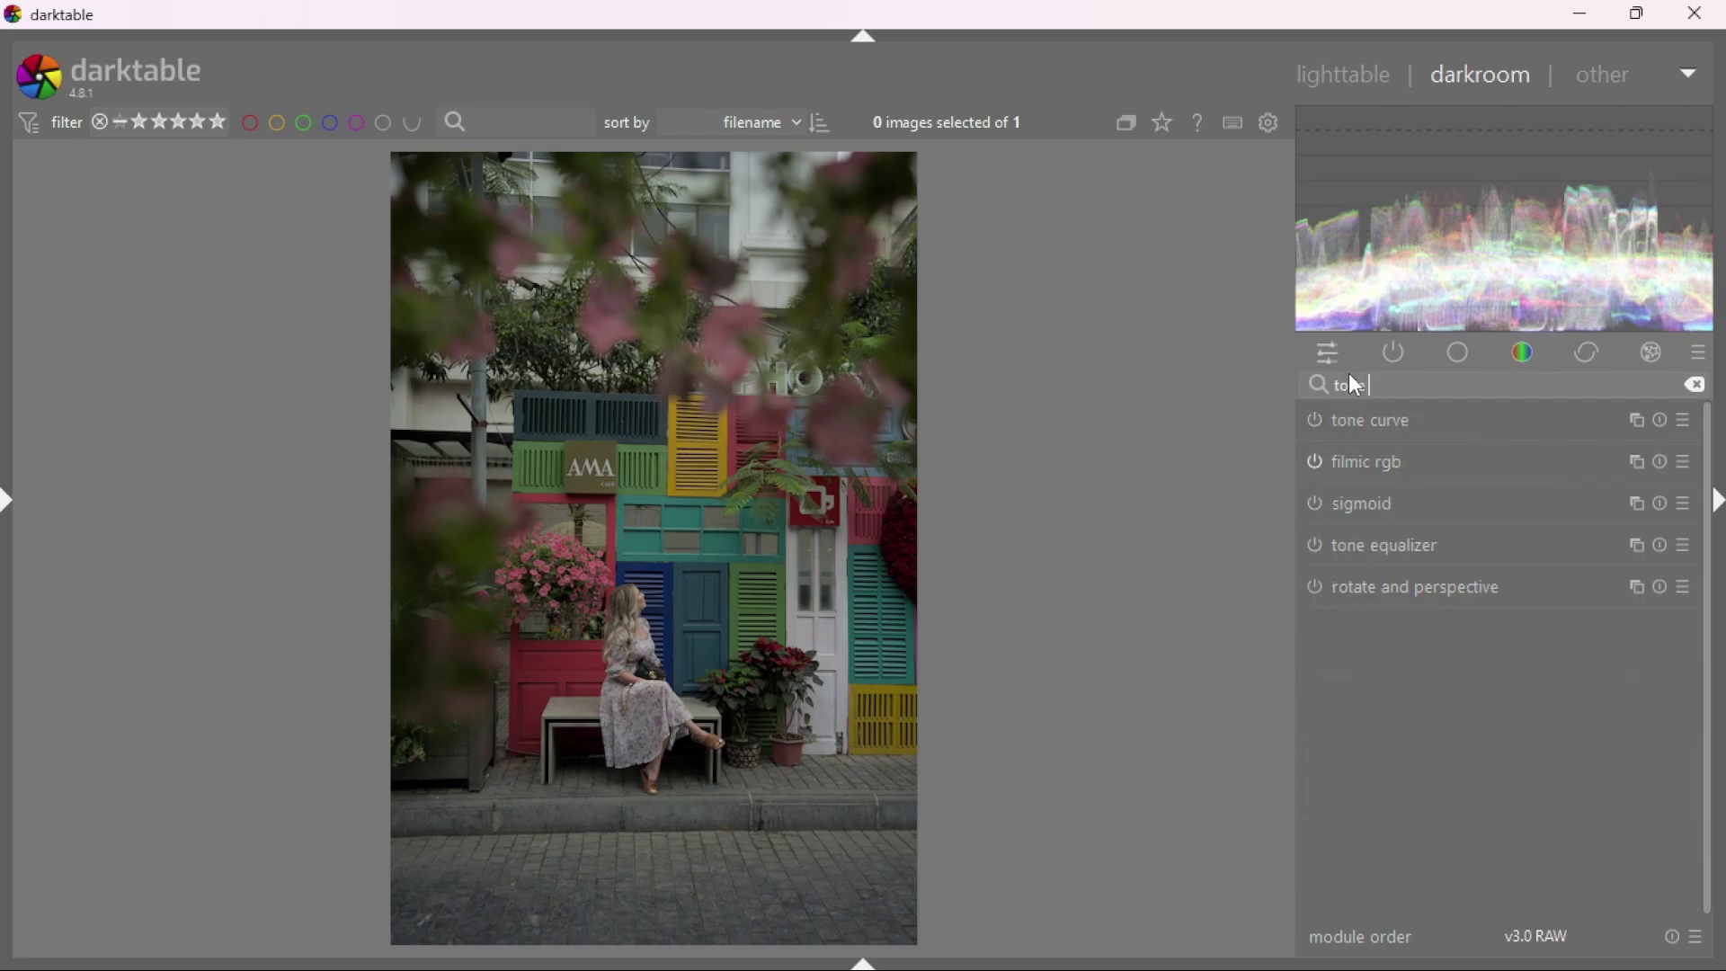
{"action": "left_click", "coordinate": [1408, 429]}
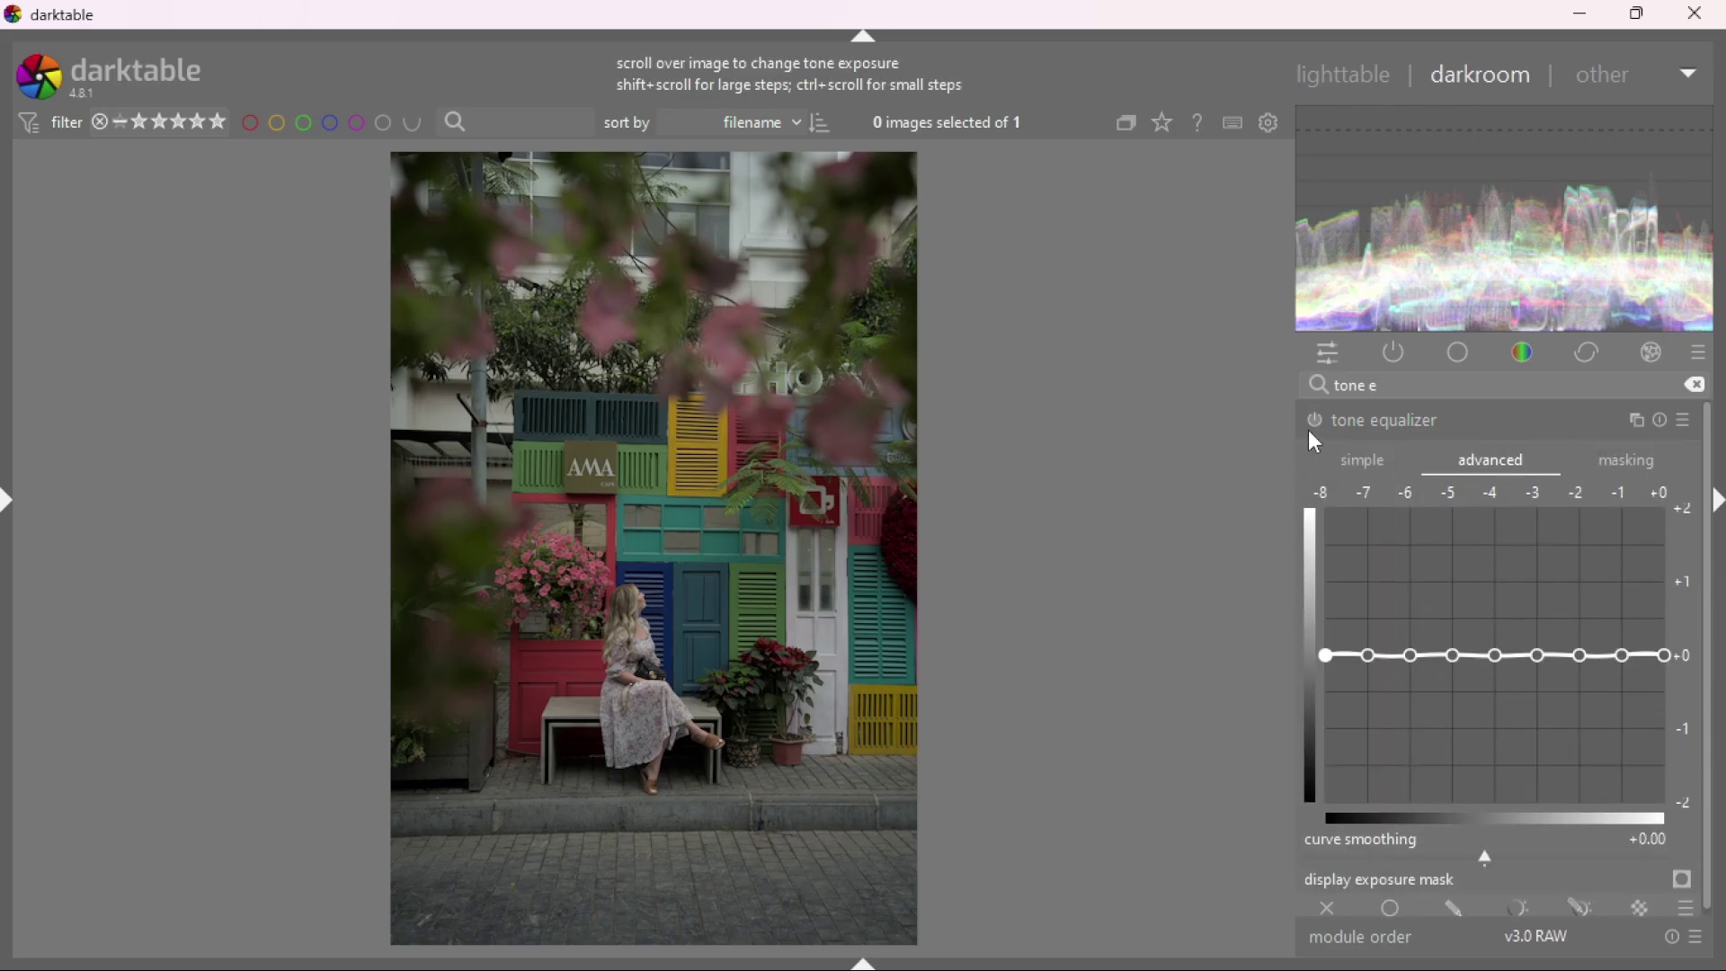
{"action": "left_click", "coordinate": [1591, 462]}
{"action": "left_click_drag", "start_coordinate": [1707, 513], "coordinate": [1707, 568]}
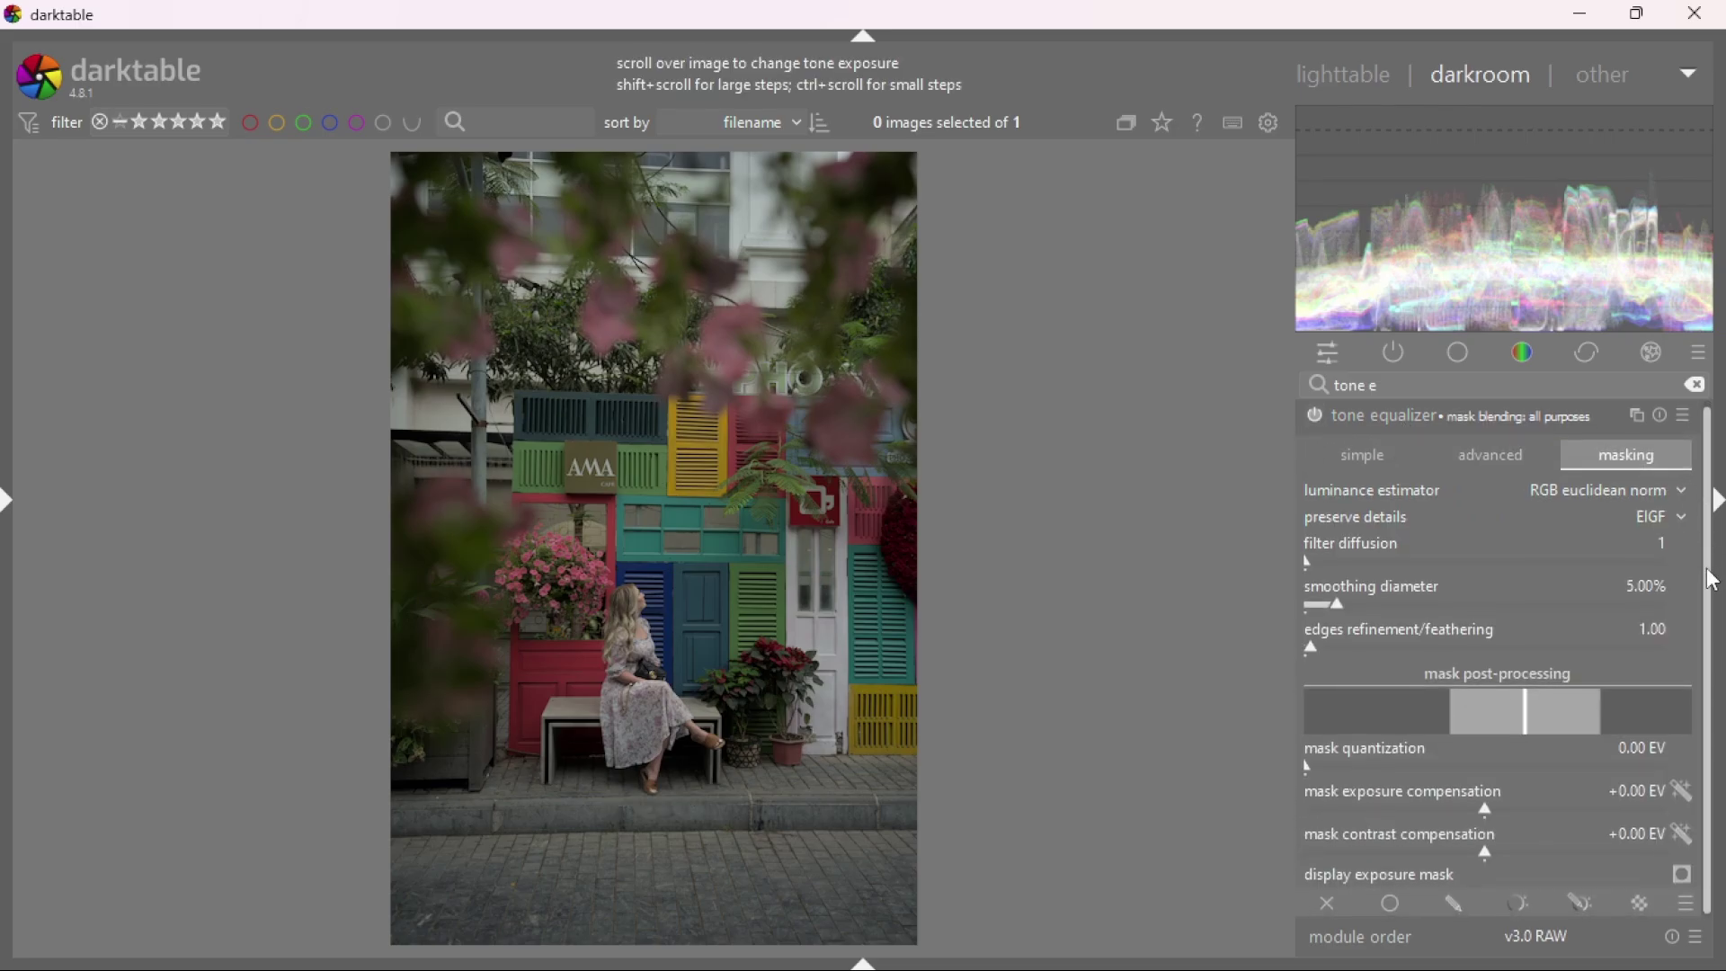
{"action": "left_click", "coordinate": [1686, 792]}
{"action": "left_click", "coordinate": [1687, 834]}
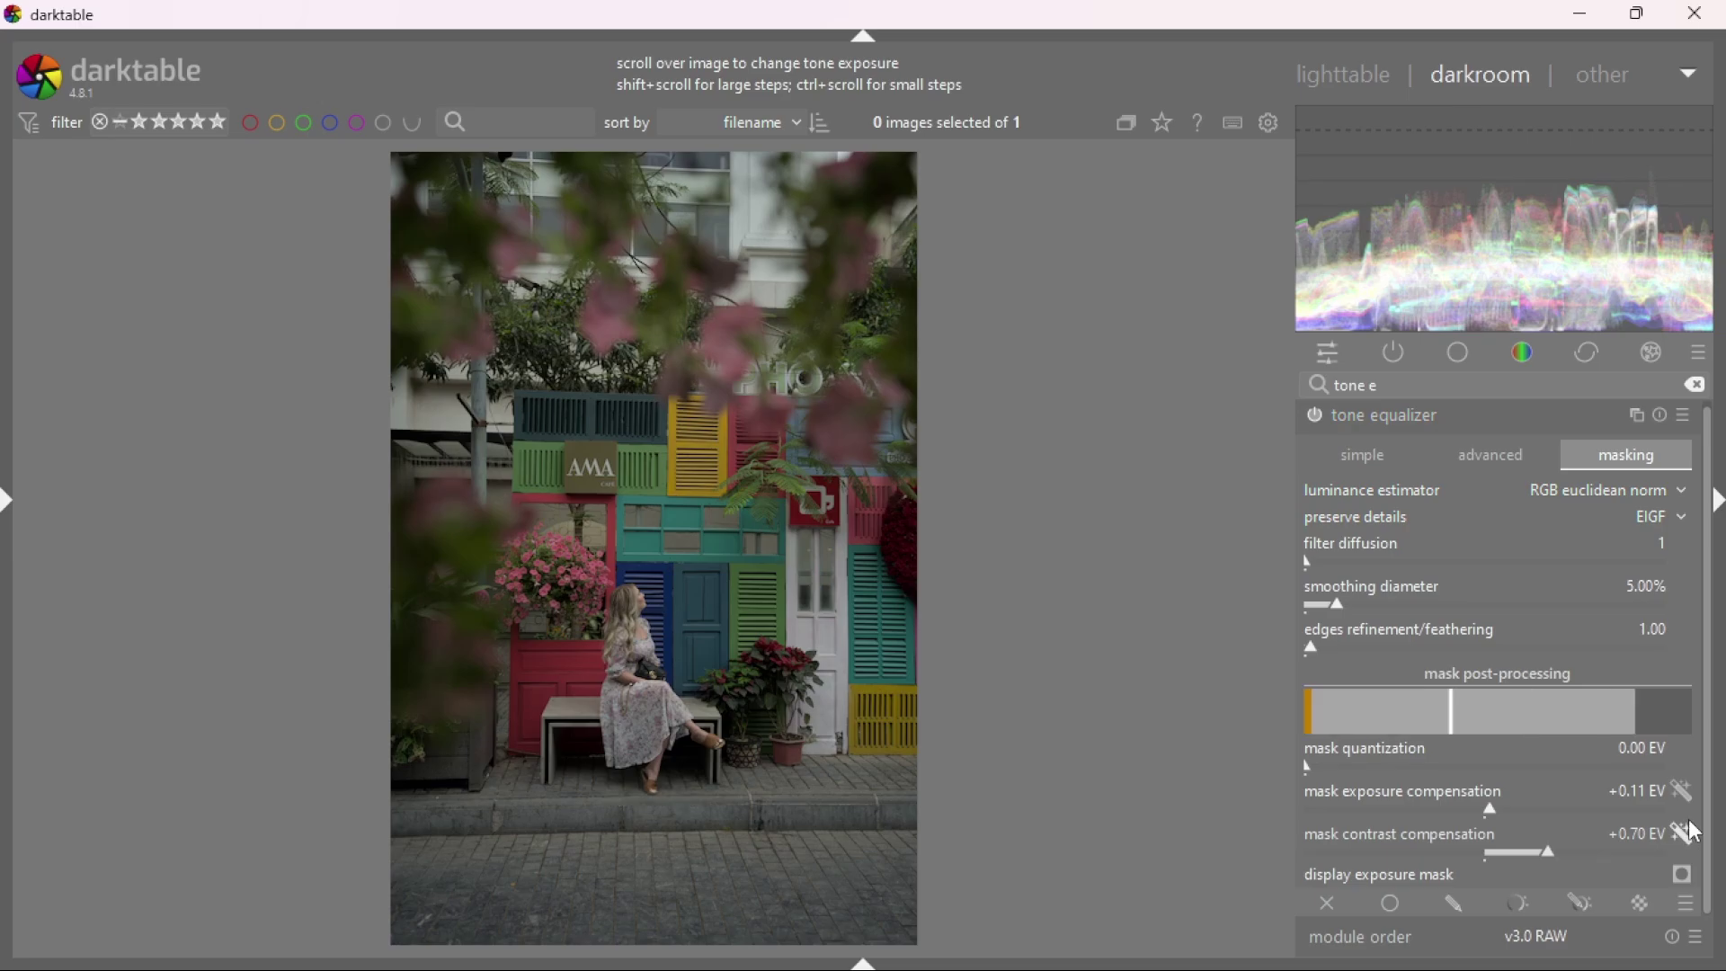
Lower the shadow end of the tone equalizer's advanced curve, bringing the -7 EV node to about -0.5 EV.
{"action": "left_click", "coordinate": [1503, 456]}
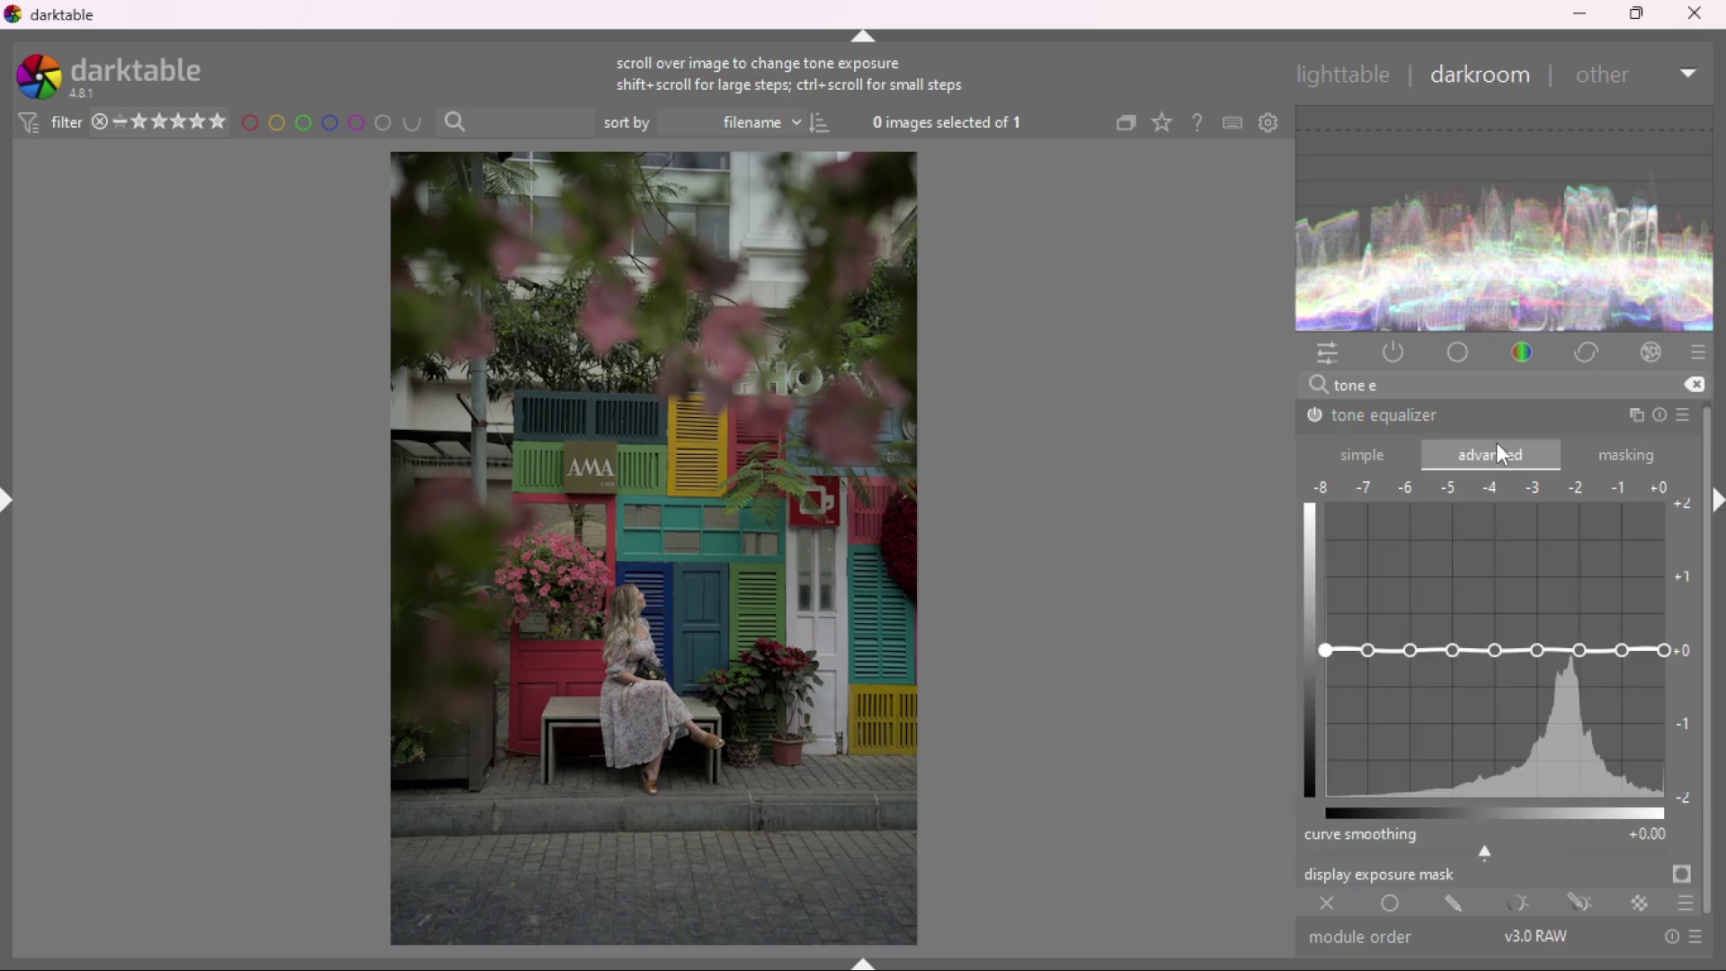
{"action": "left_click_drag", "start_coordinate": [1347, 654], "coordinate": [1357, 682]}
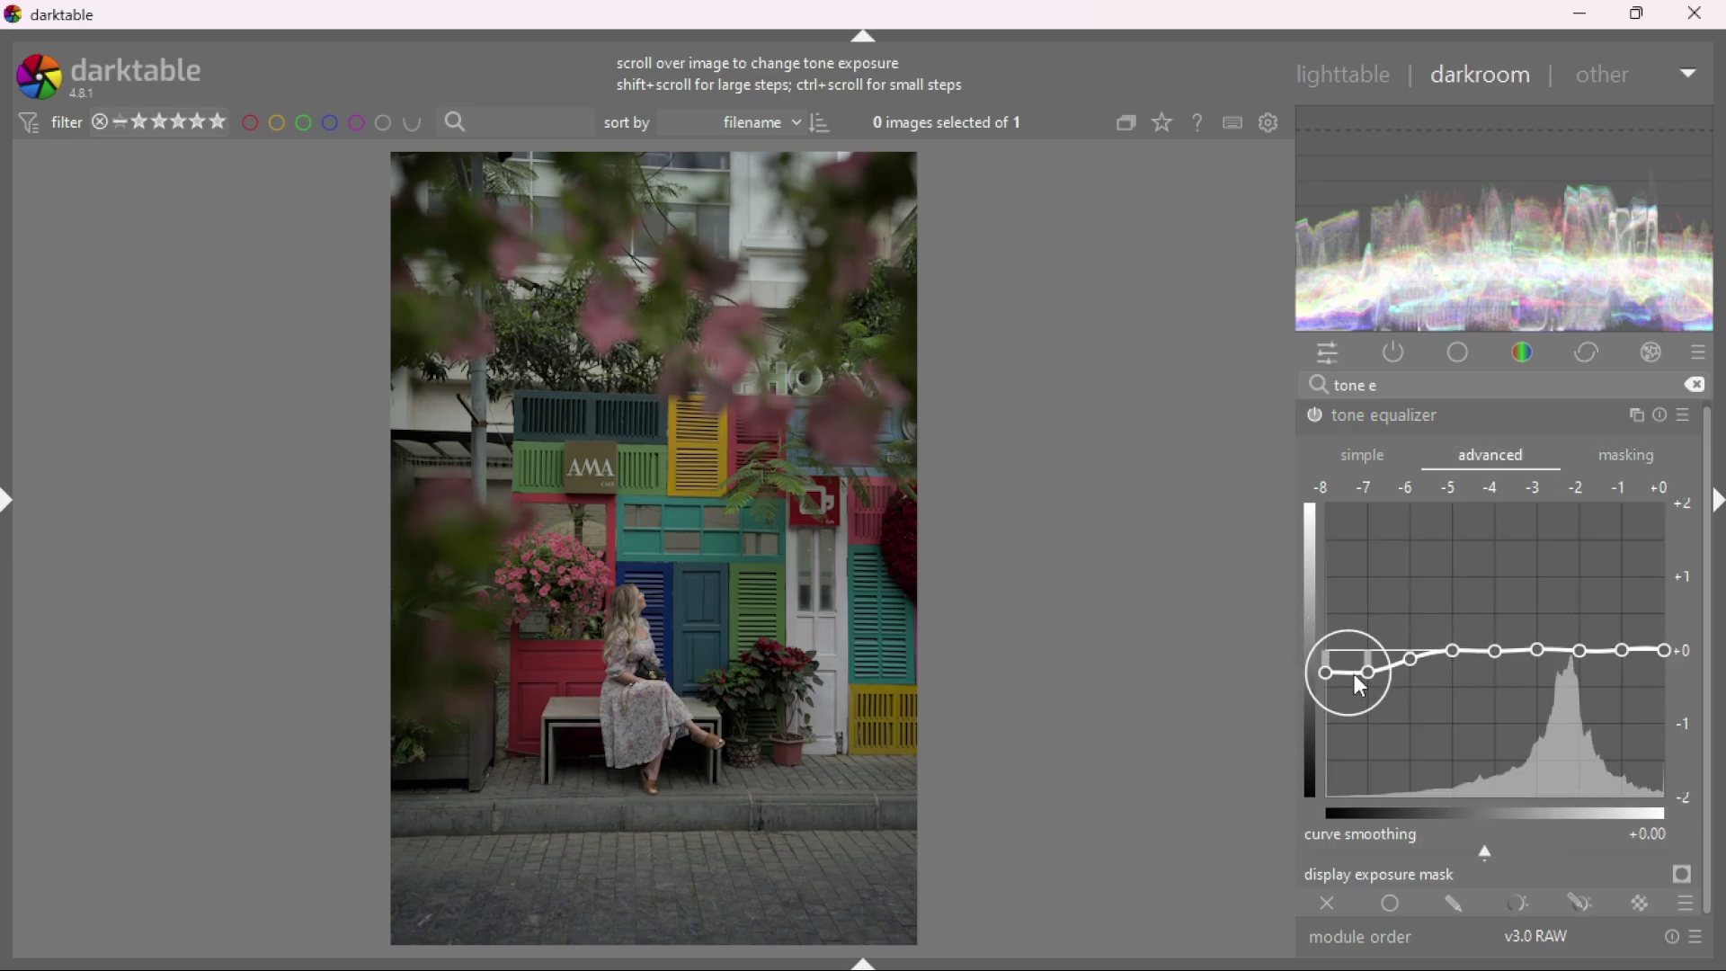
{"action": "scroll", "coordinate": [1367, 674], "scroll_direction": "down", "scroll_amount": 2}
{"action": "scroll", "coordinate": [1425, 674], "scroll_direction": "down", "scroll_amount": 2}
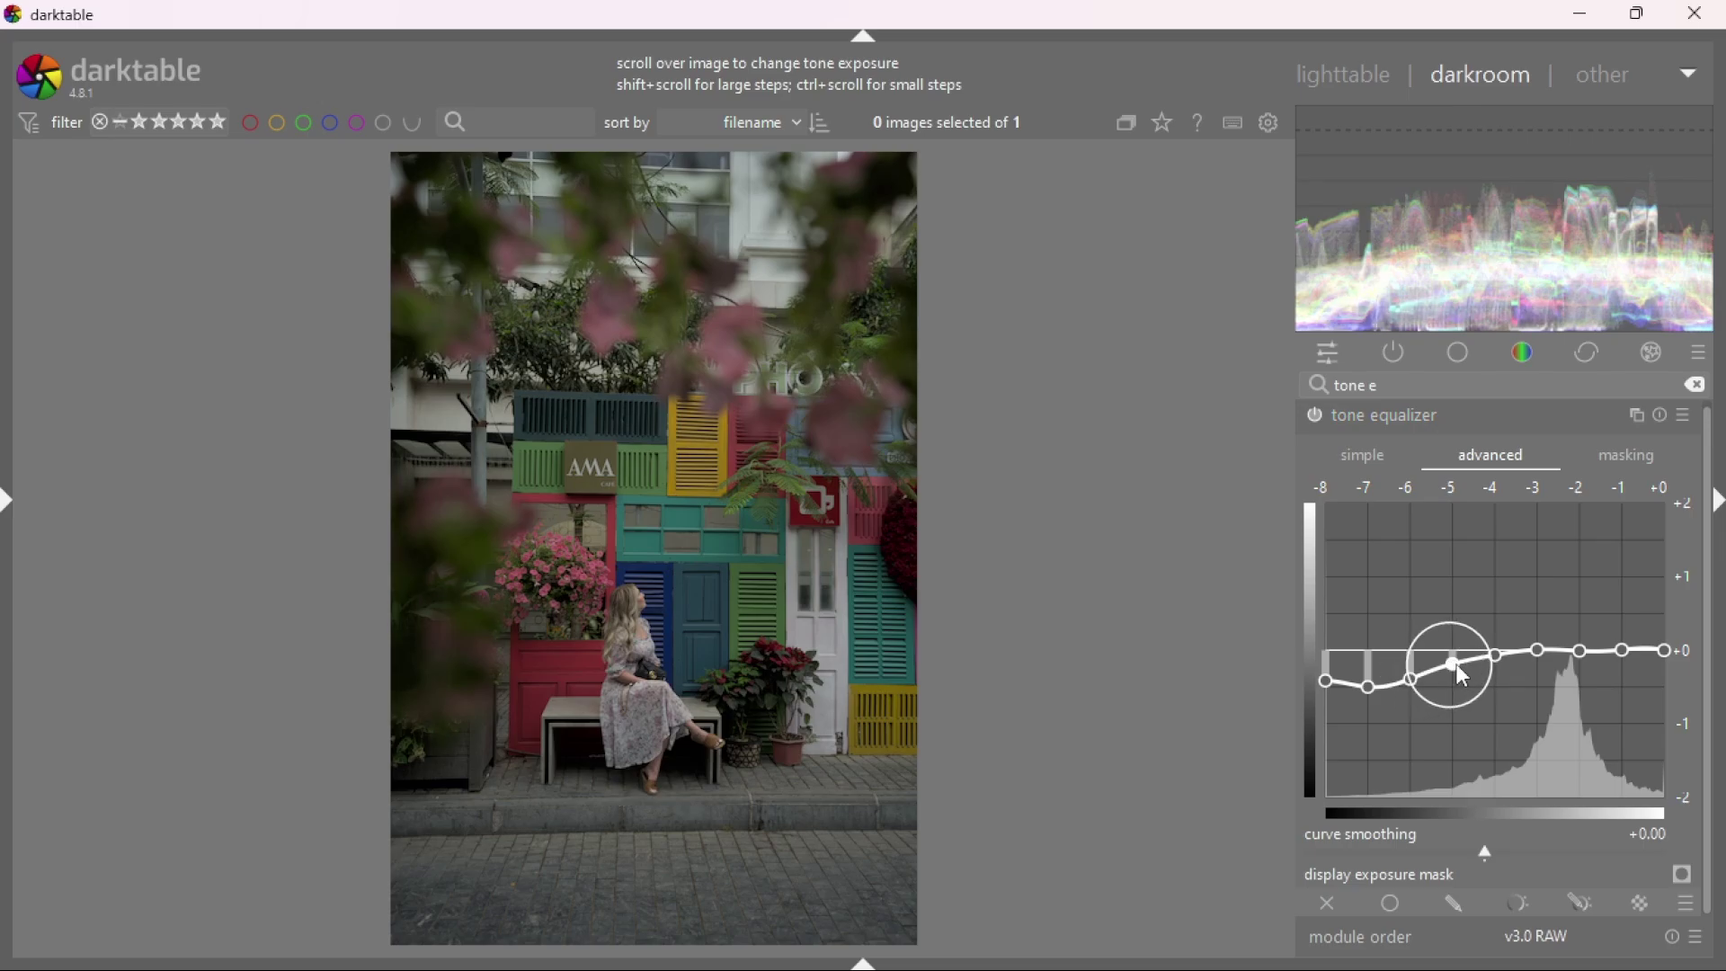
{"action": "scroll", "coordinate": [1463, 670], "scroll_direction": "down", "scroll_amount": 1}
Raise the curve's -2 and -1 EV nodes to about +0.5 EV and deepen the -6 and -5 EV nodes to about -0.6 EV.
{"action": "scroll", "coordinate": [1596, 670], "scroll_direction": "up", "scroll_amount": 3}
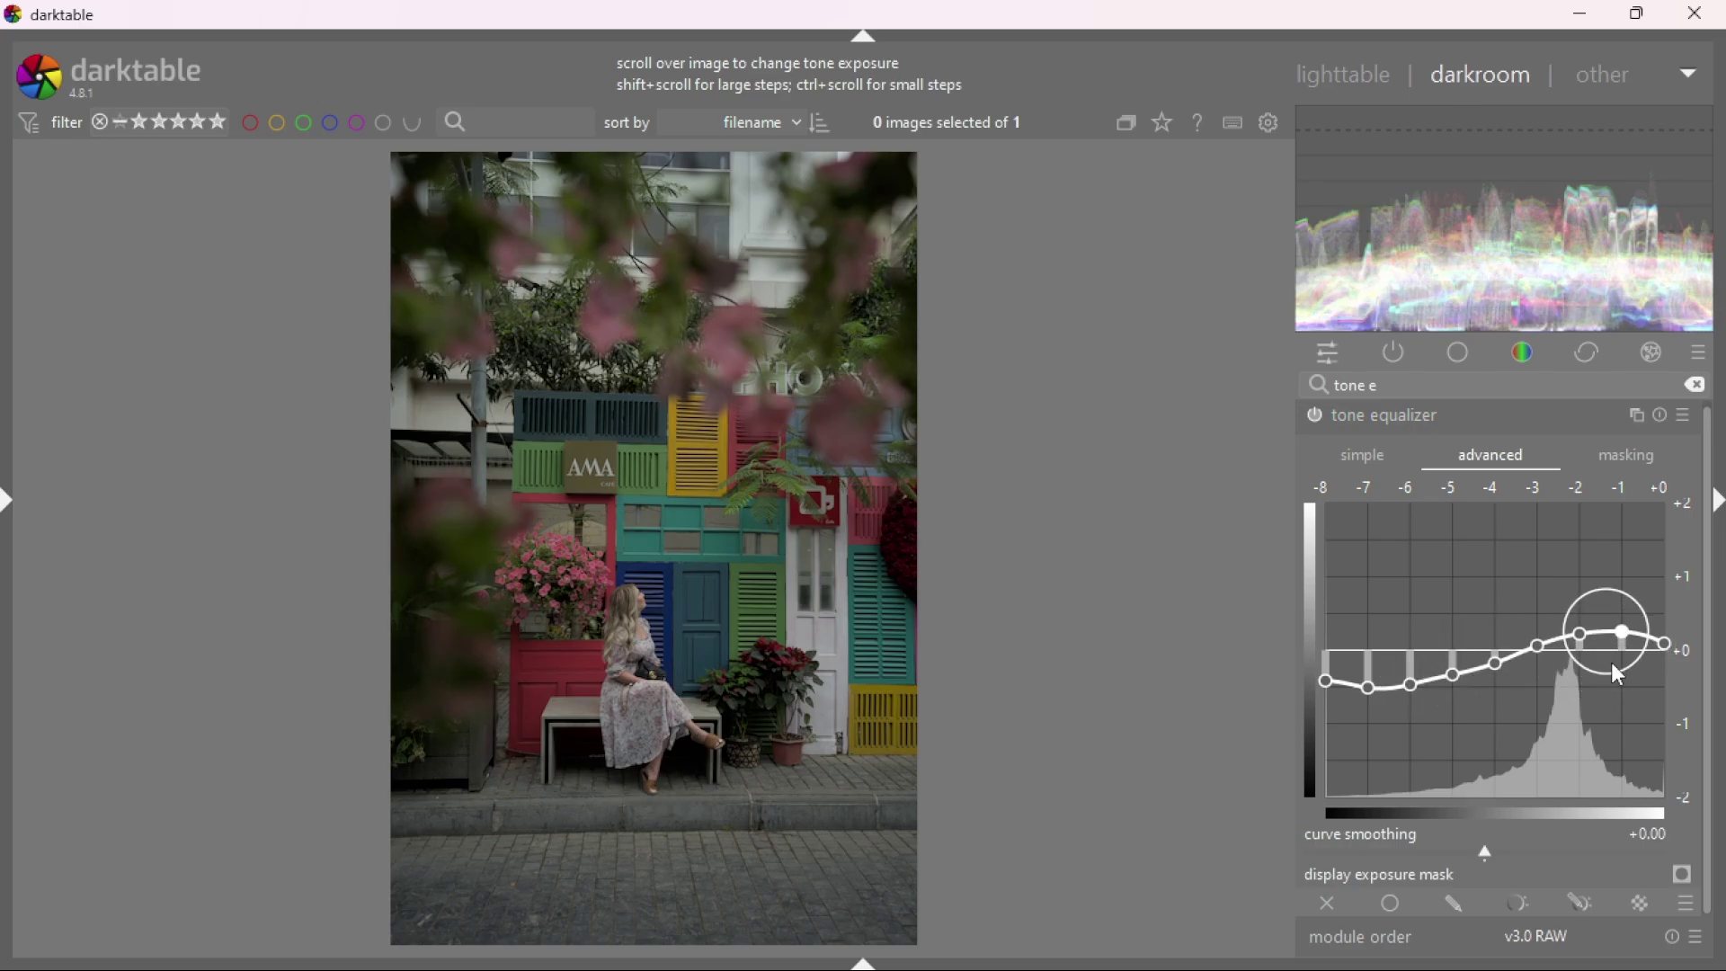
{"action": "scroll", "coordinate": [1614, 672], "scroll_direction": "up", "scroll_amount": 2}
{"action": "scroll", "coordinate": [1600, 665], "scroll_direction": "up", "scroll_amount": 3}
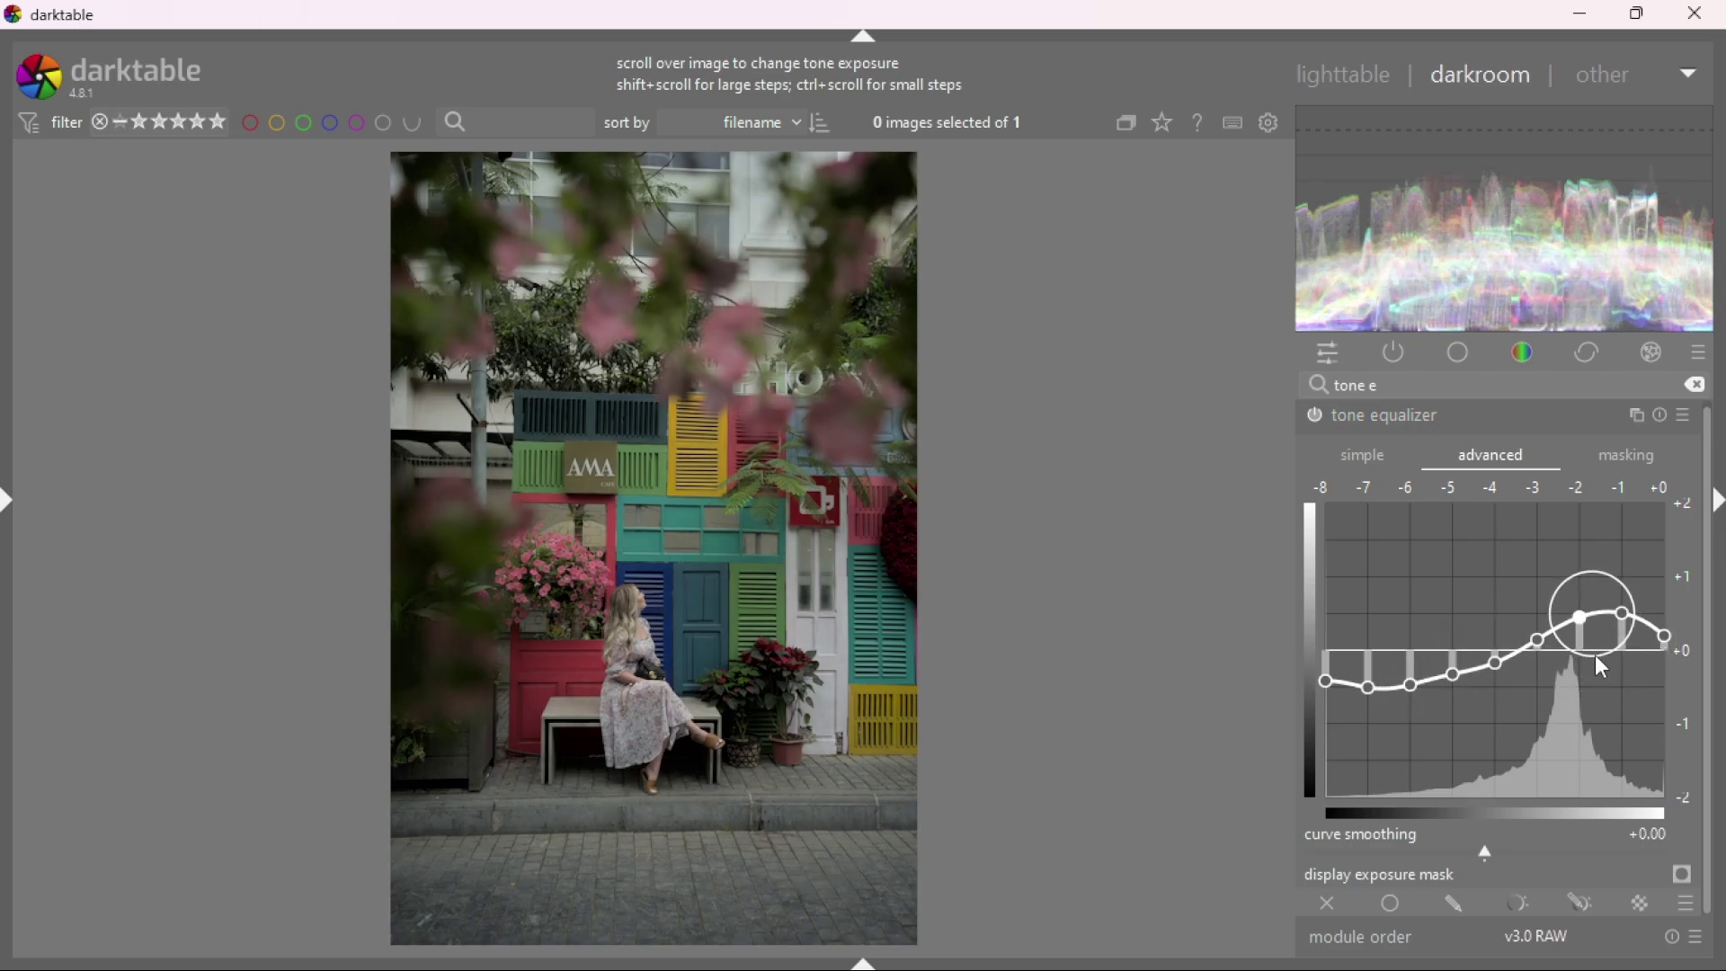
{"action": "scroll", "coordinate": [1458, 706], "scroll_direction": "down", "scroll_amount": 3}
{"action": "scroll", "coordinate": [1523, 697], "scroll_direction": "down", "scroll_amount": 1}
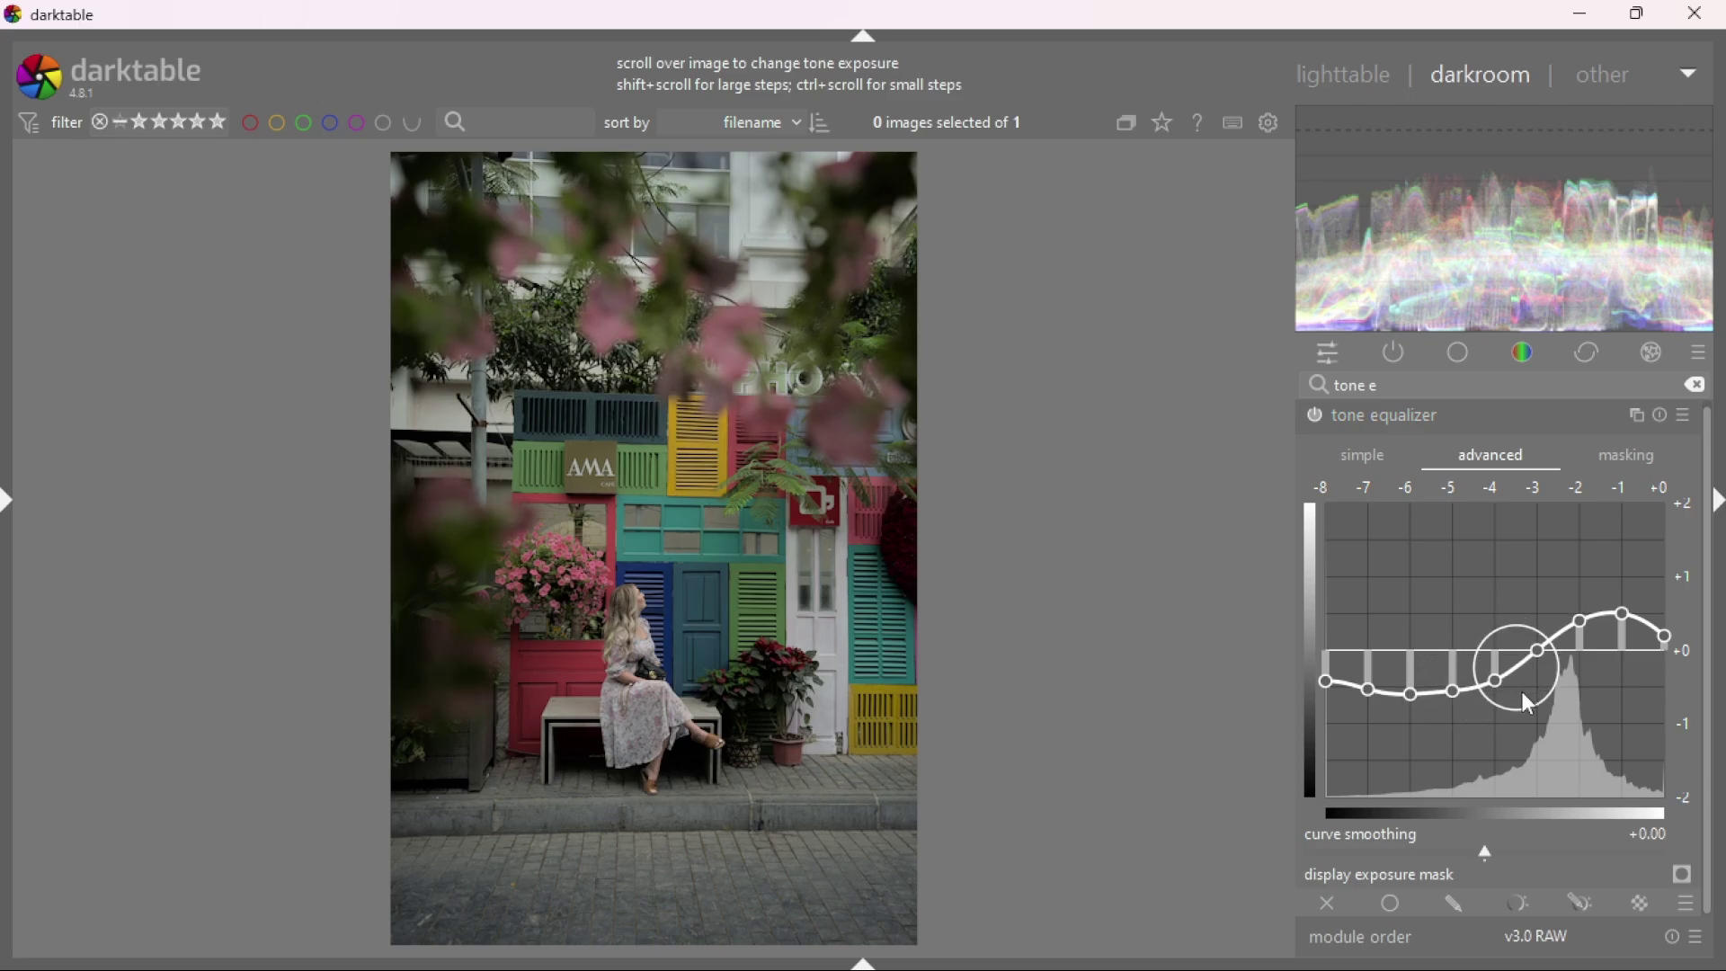
{"action": "scroll", "coordinate": [1555, 685], "scroll_direction": "up", "scroll_amount": 1}
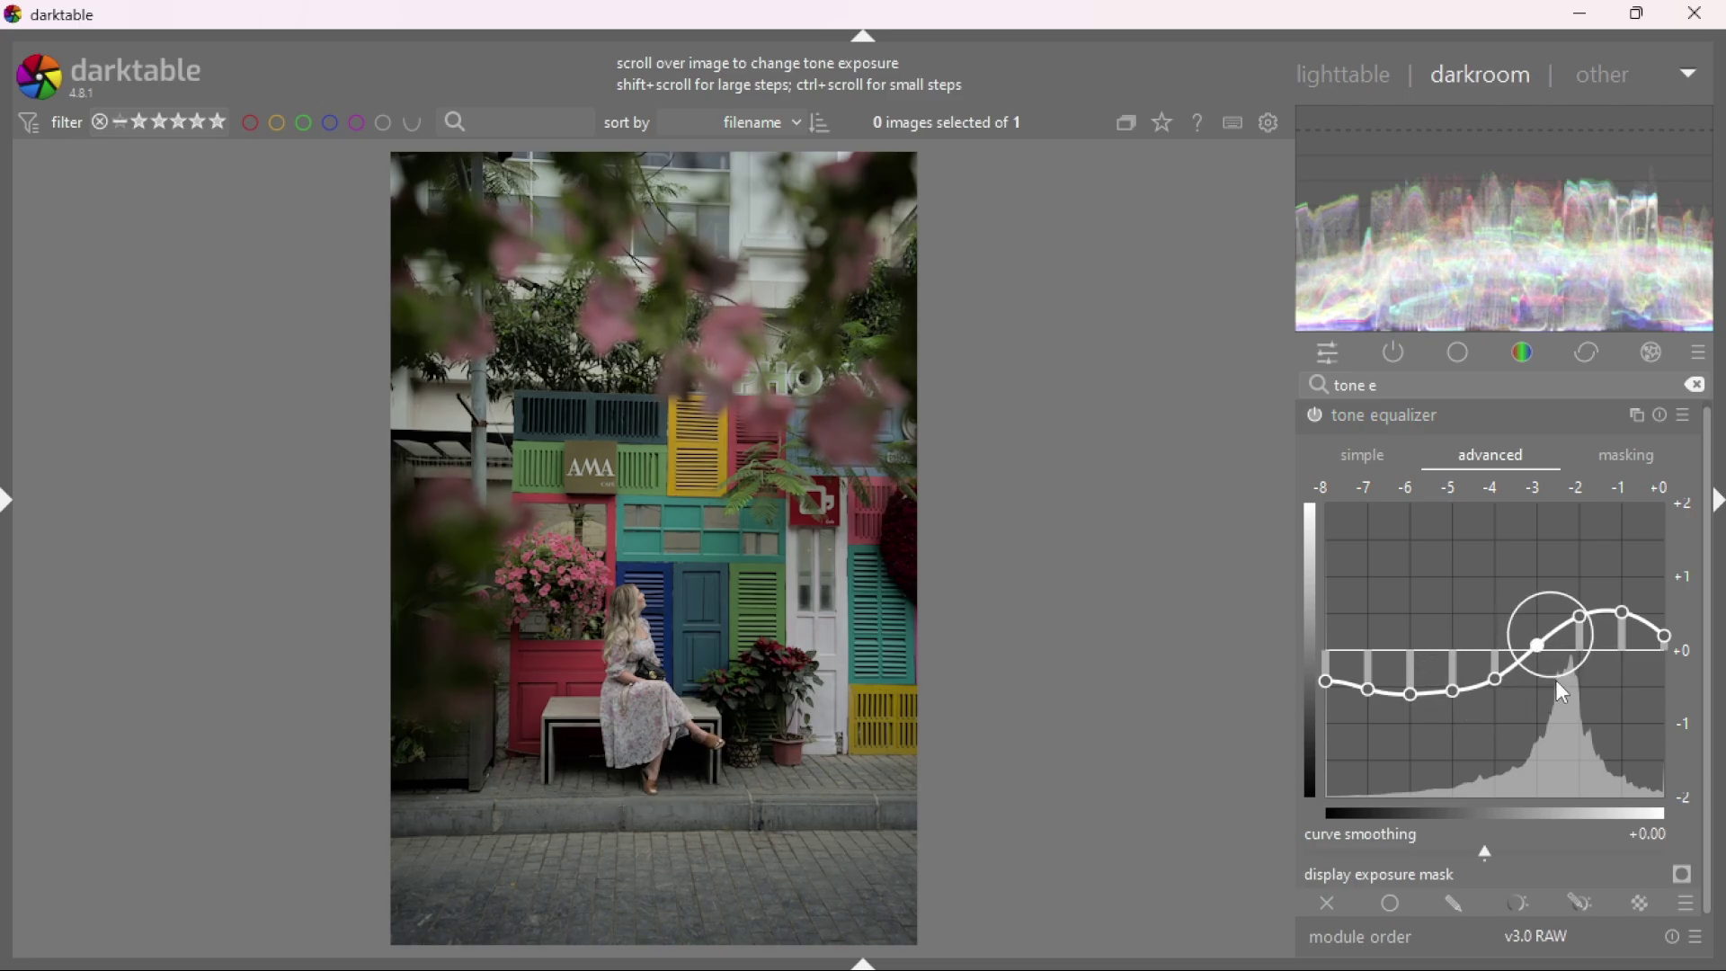
{"action": "left_click", "coordinate": [1533, 416]}
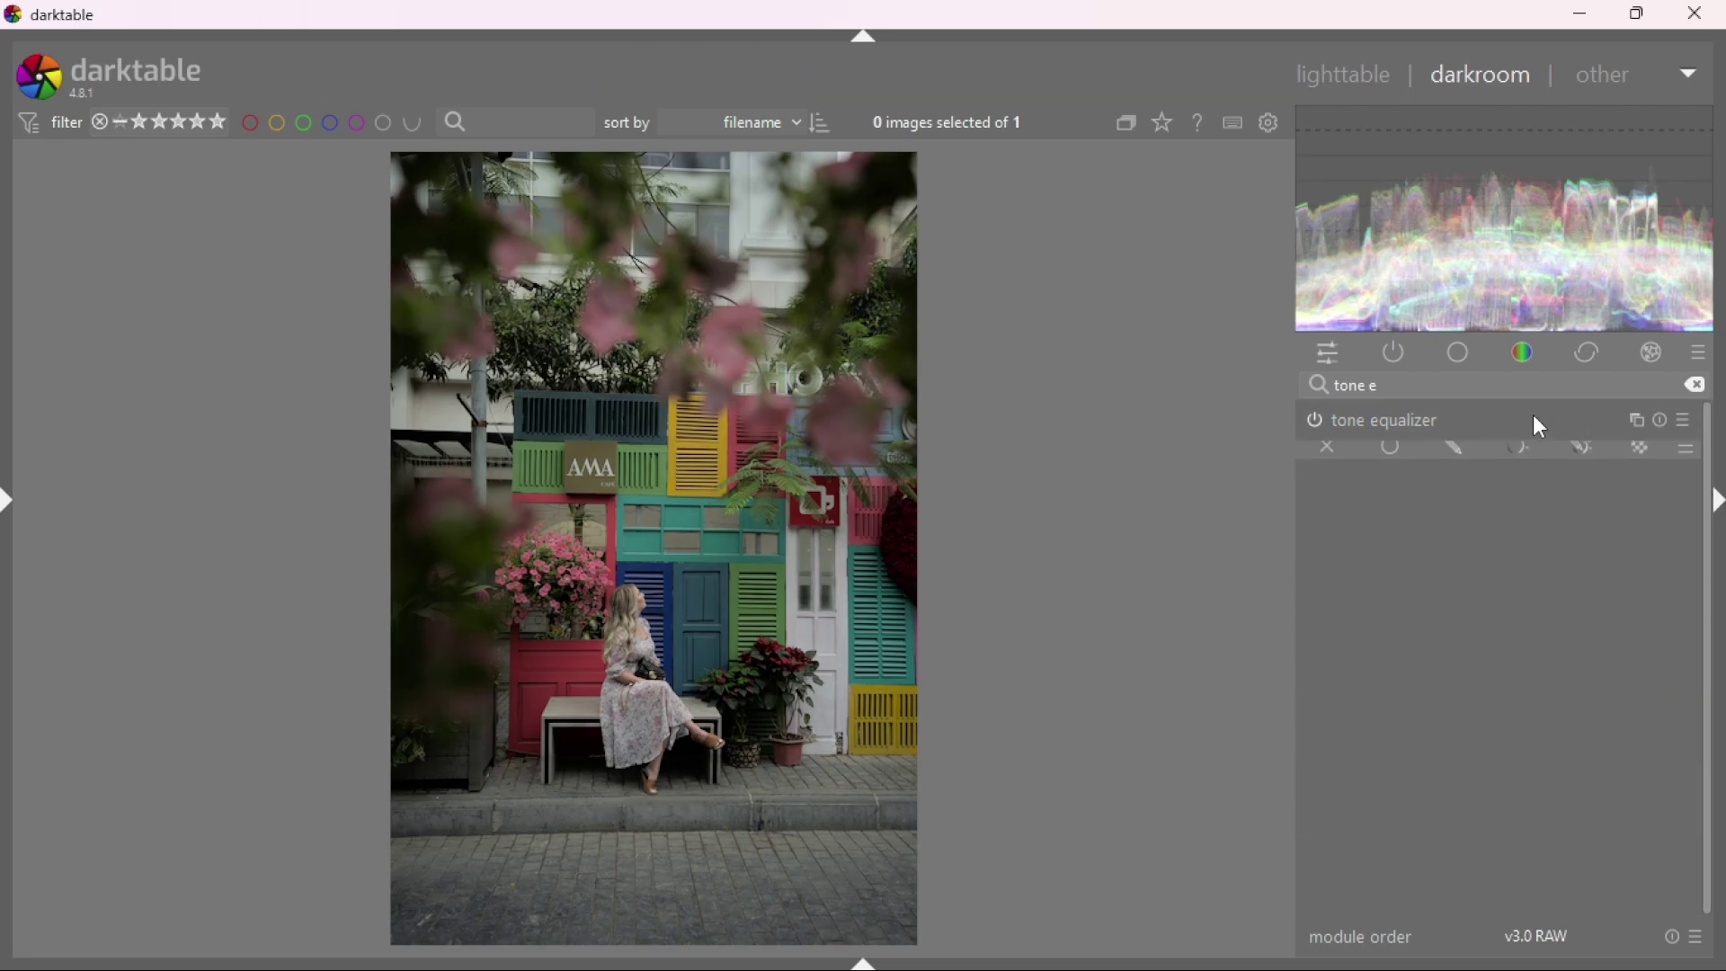
Add a new tone equalizer instance and lower its shadow curve, with the -6 and -5 EV nodes at about -0.6 EV.
{"action": "left_click", "coordinate": [1638, 421]}
{"action": "left_click", "coordinate": [1592, 446]}
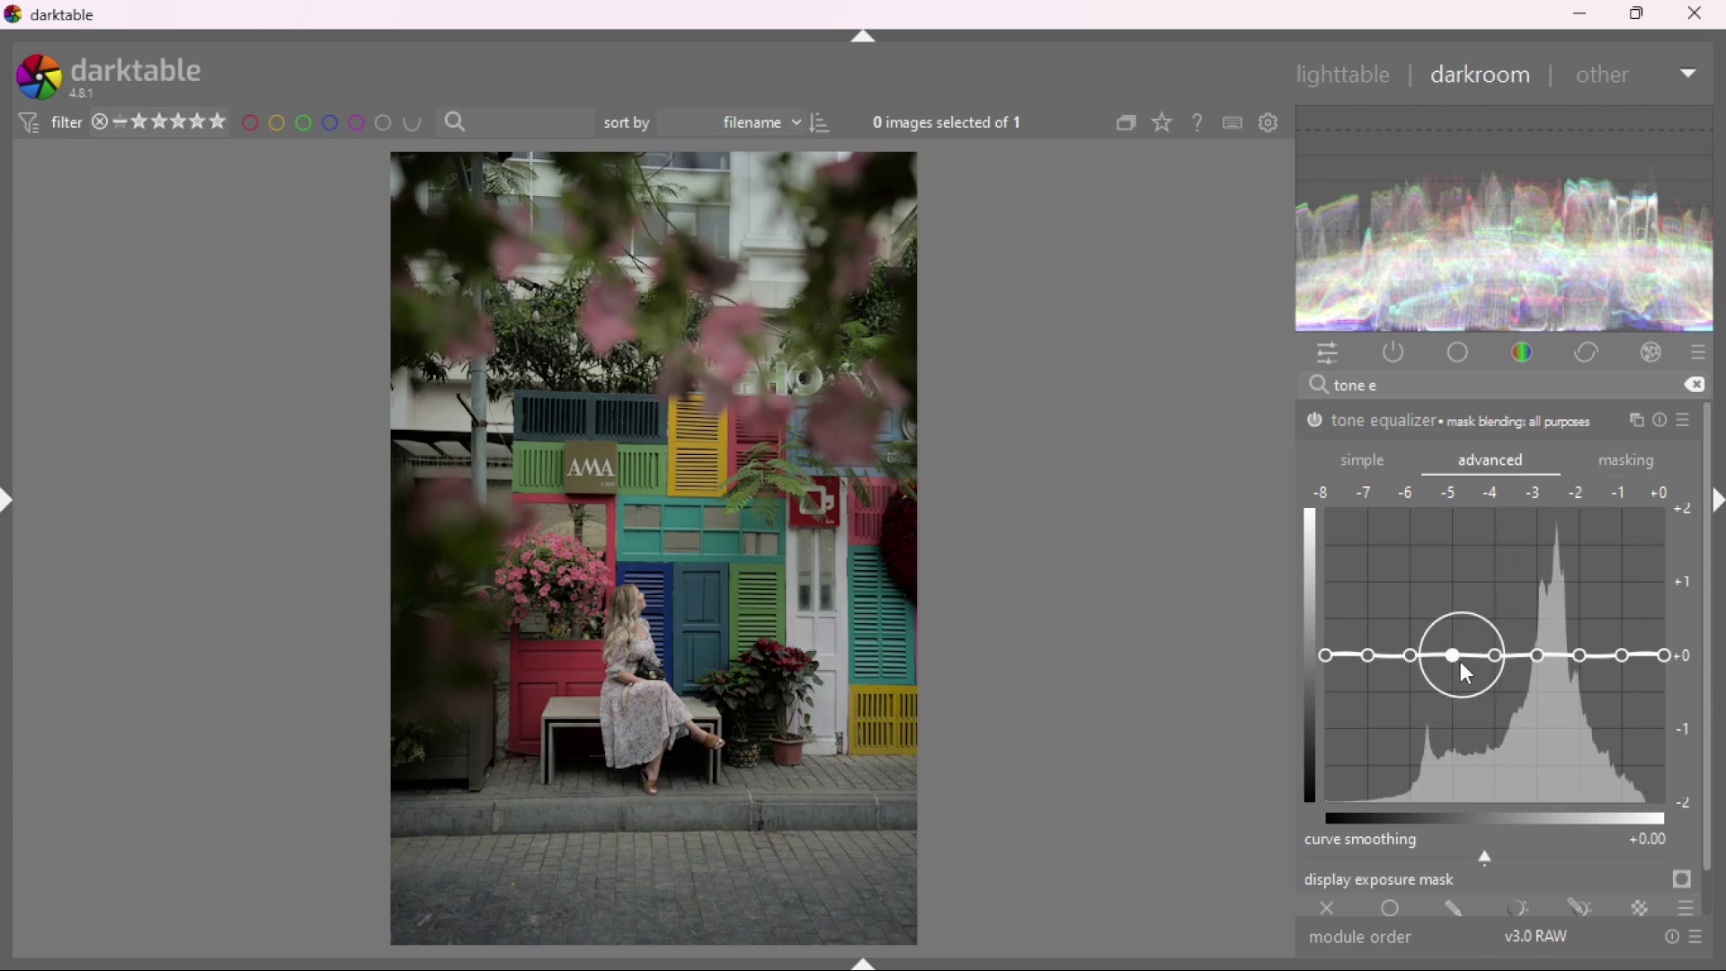
{"action": "scroll", "coordinate": [1375, 681], "scroll_direction": "down", "scroll_amount": 2}
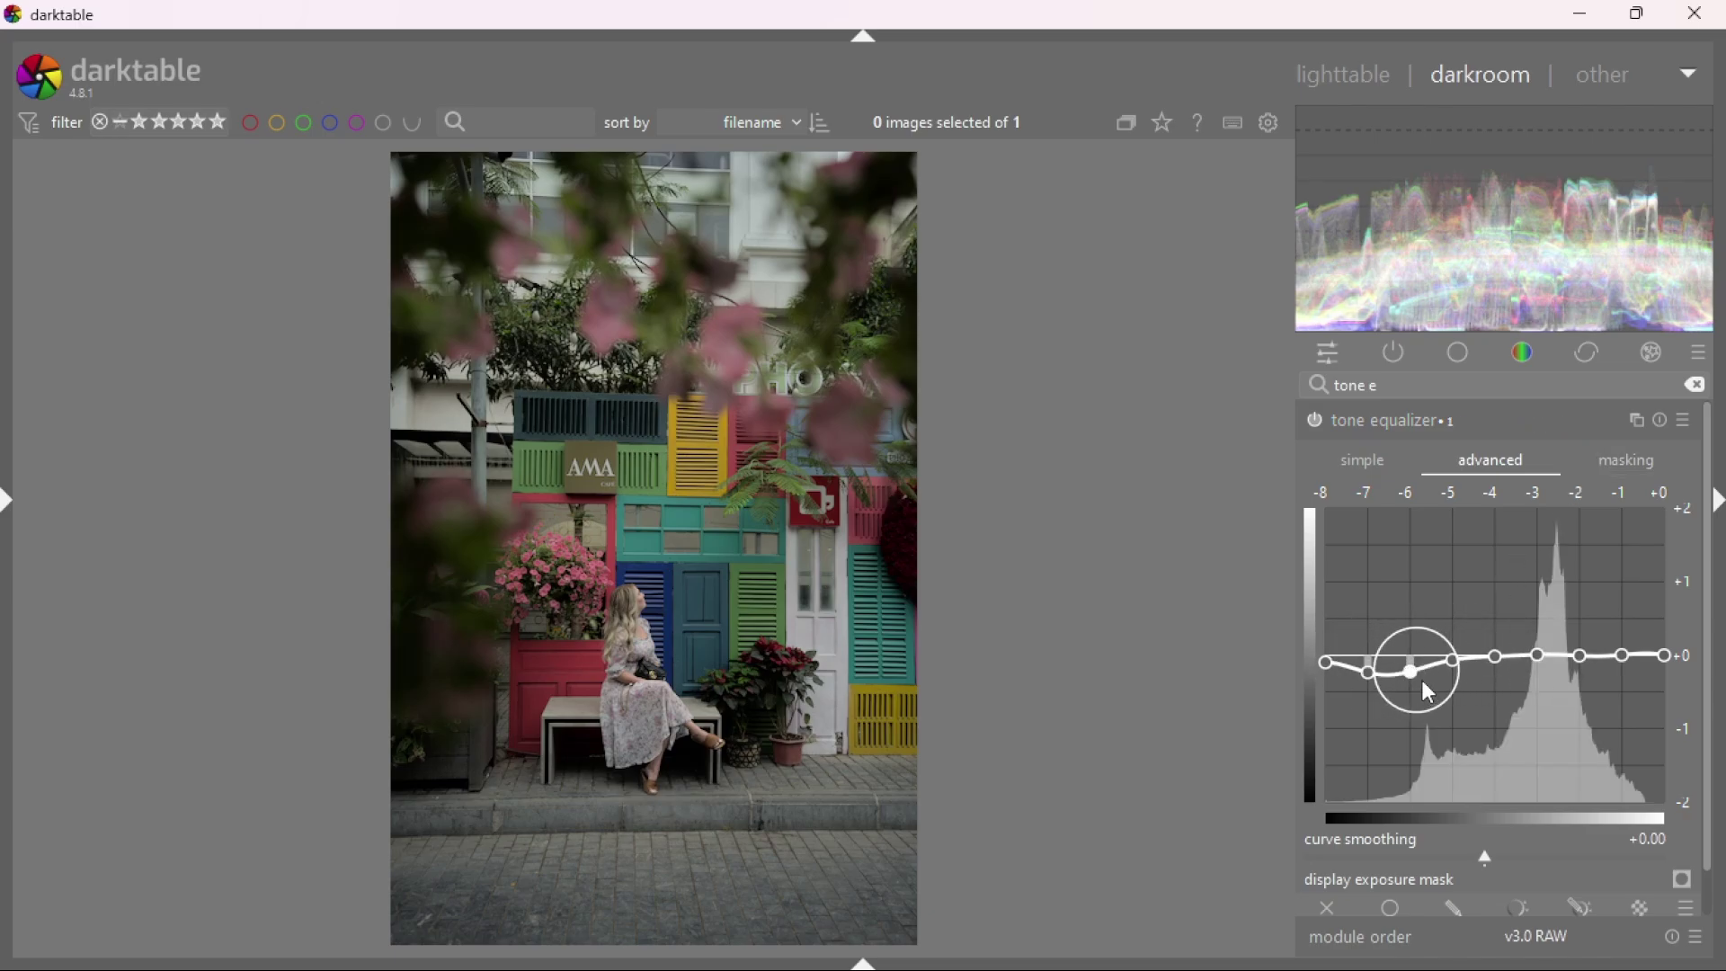
{"action": "scroll", "coordinate": [1346, 685], "scroll_direction": "down", "scroll_amount": 2}
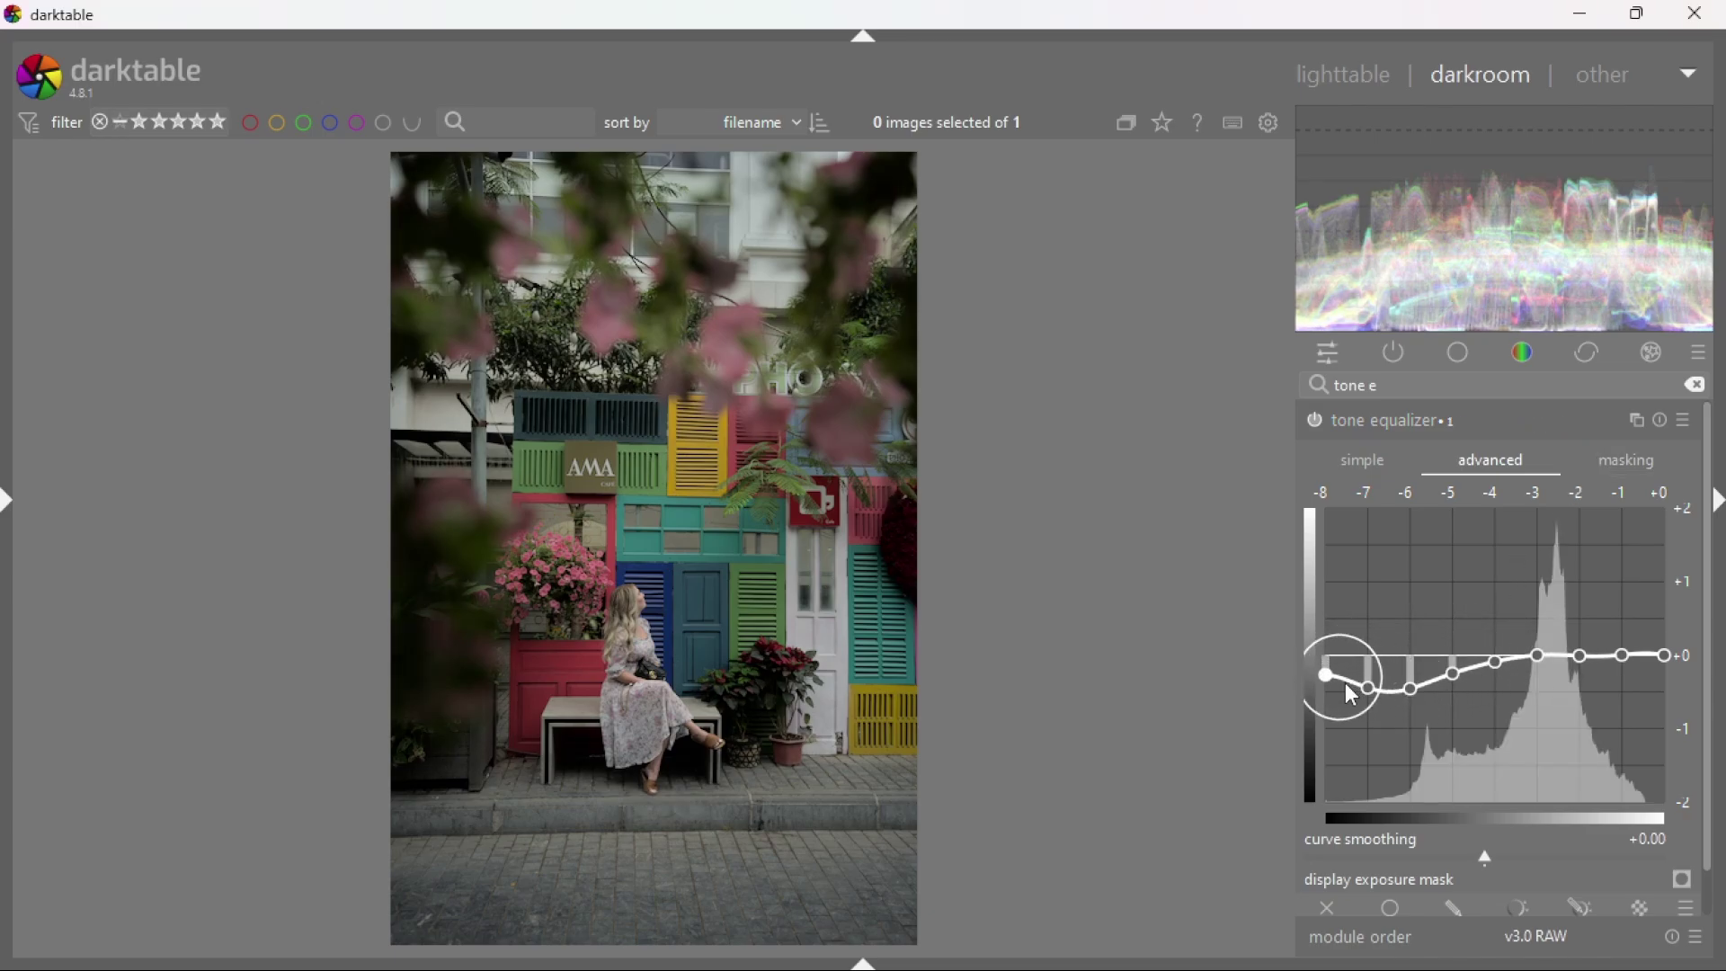
{"action": "scroll", "coordinate": [1499, 701], "scroll_direction": "down", "scroll_amount": 2}
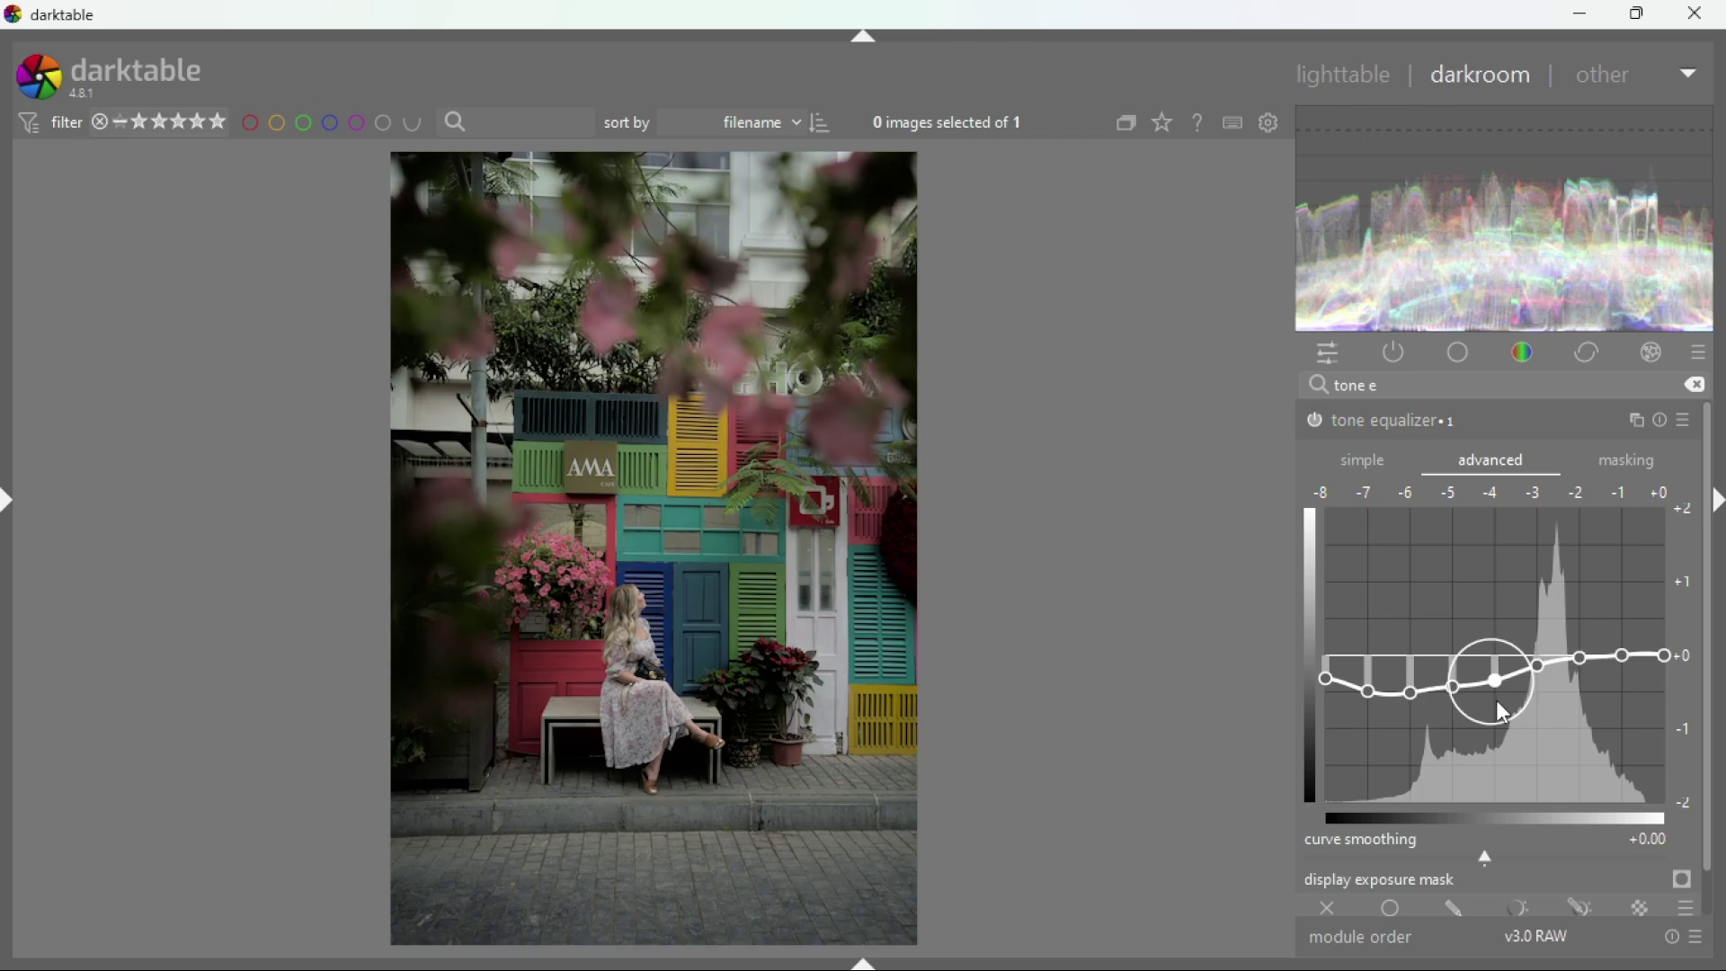
{"action": "scroll", "coordinate": [1489, 694], "scroll_direction": "down", "scroll_amount": 1}
{"action": "scroll", "coordinate": [1454, 710], "scroll_direction": "down", "scroll_amount": 1}
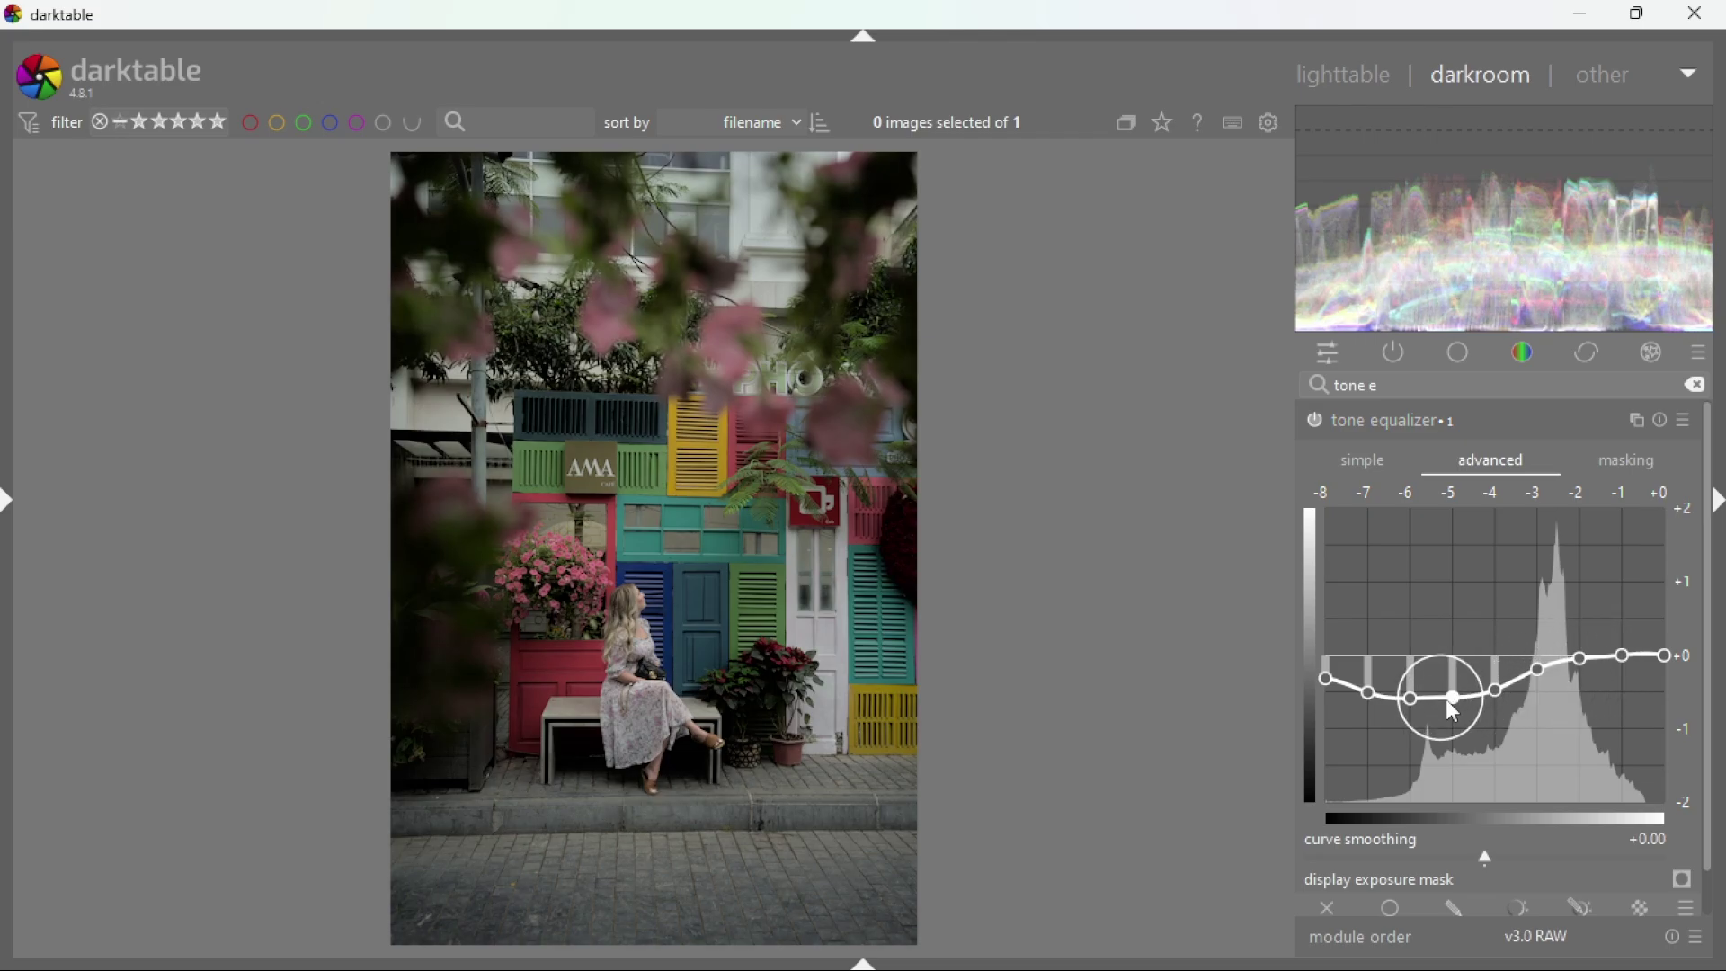
Raise the -2 and -1 EV nodes to about +0.2 EV in the second tone equalizer and check the woman's face.
{"action": "scroll", "coordinate": [1613, 680], "scroll_direction": "up", "scroll_amount": 2}
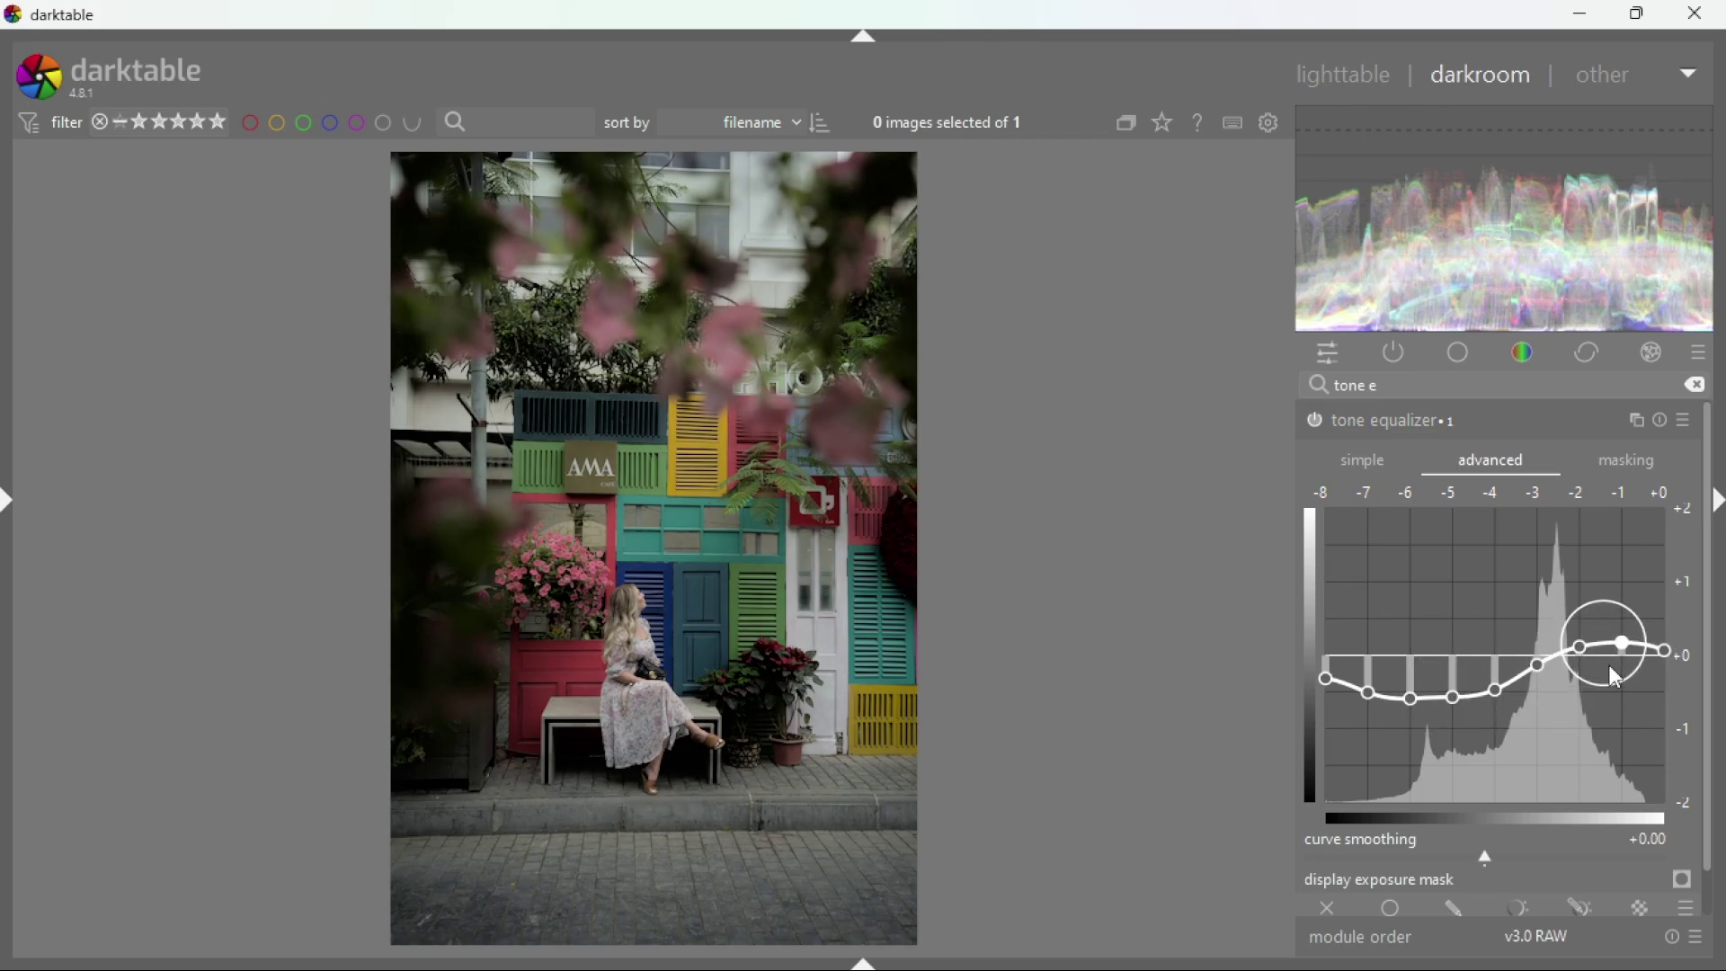
{"action": "scroll", "coordinate": [1573, 651], "scroll_direction": "up", "scroll_amount": 1}
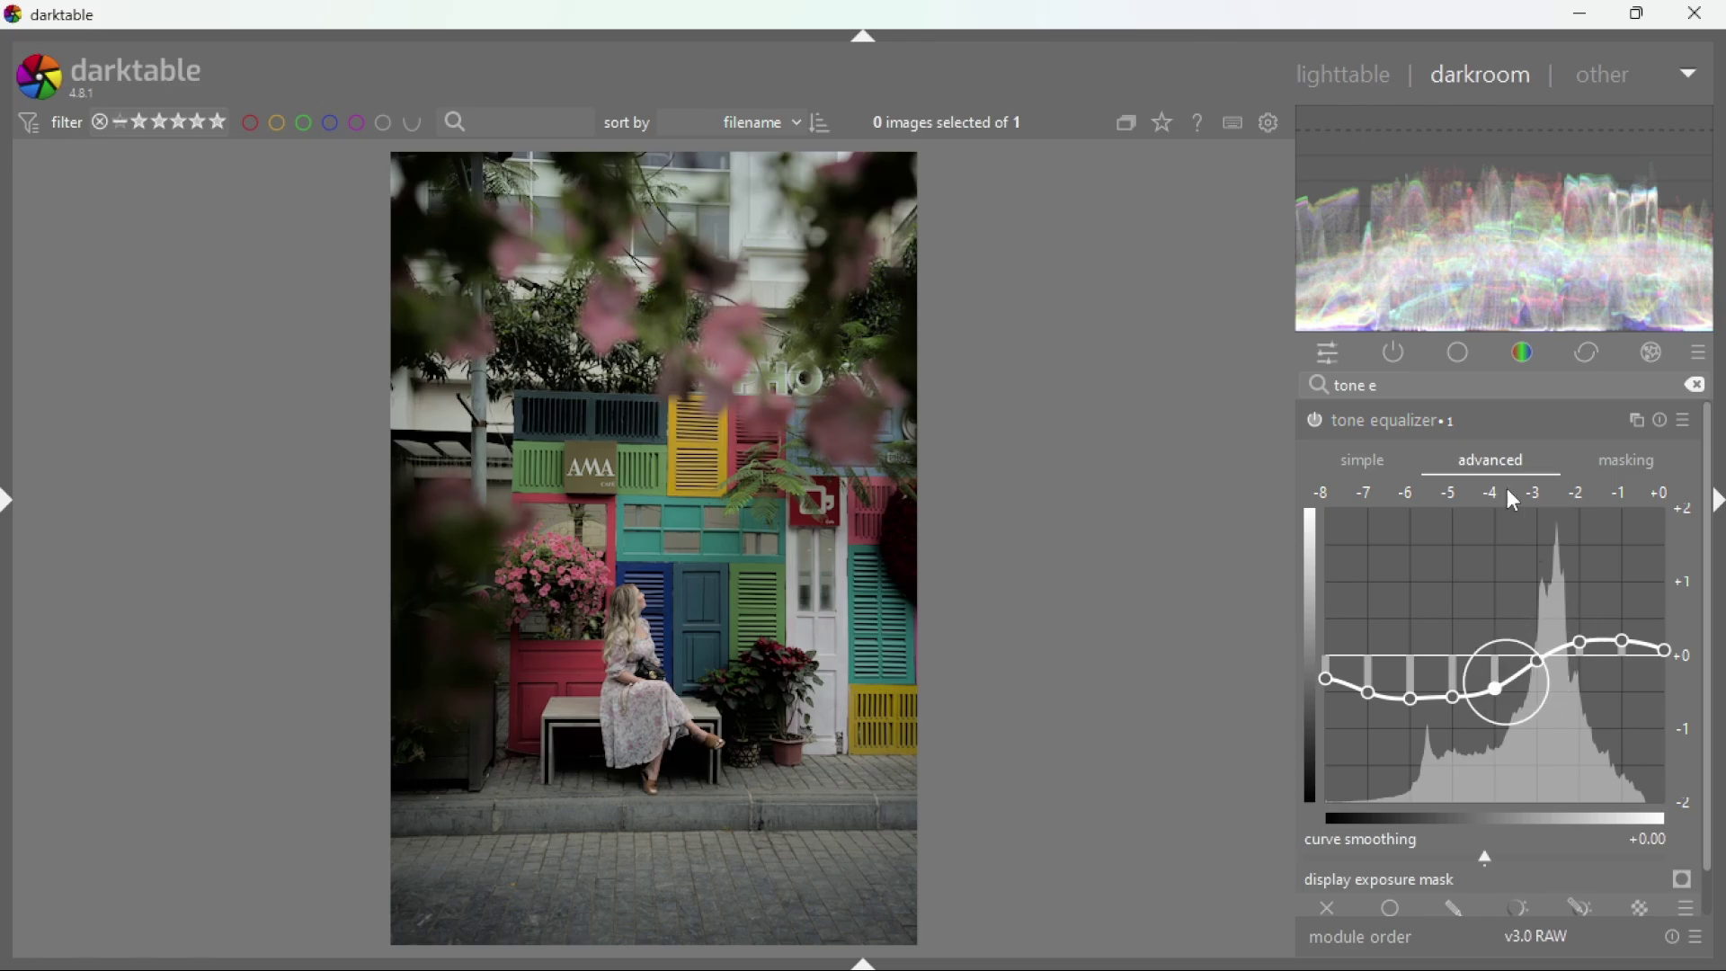
{"action": "left_click", "coordinate": [1429, 422]}
{"action": "middle_click", "coordinate": [635, 595]}
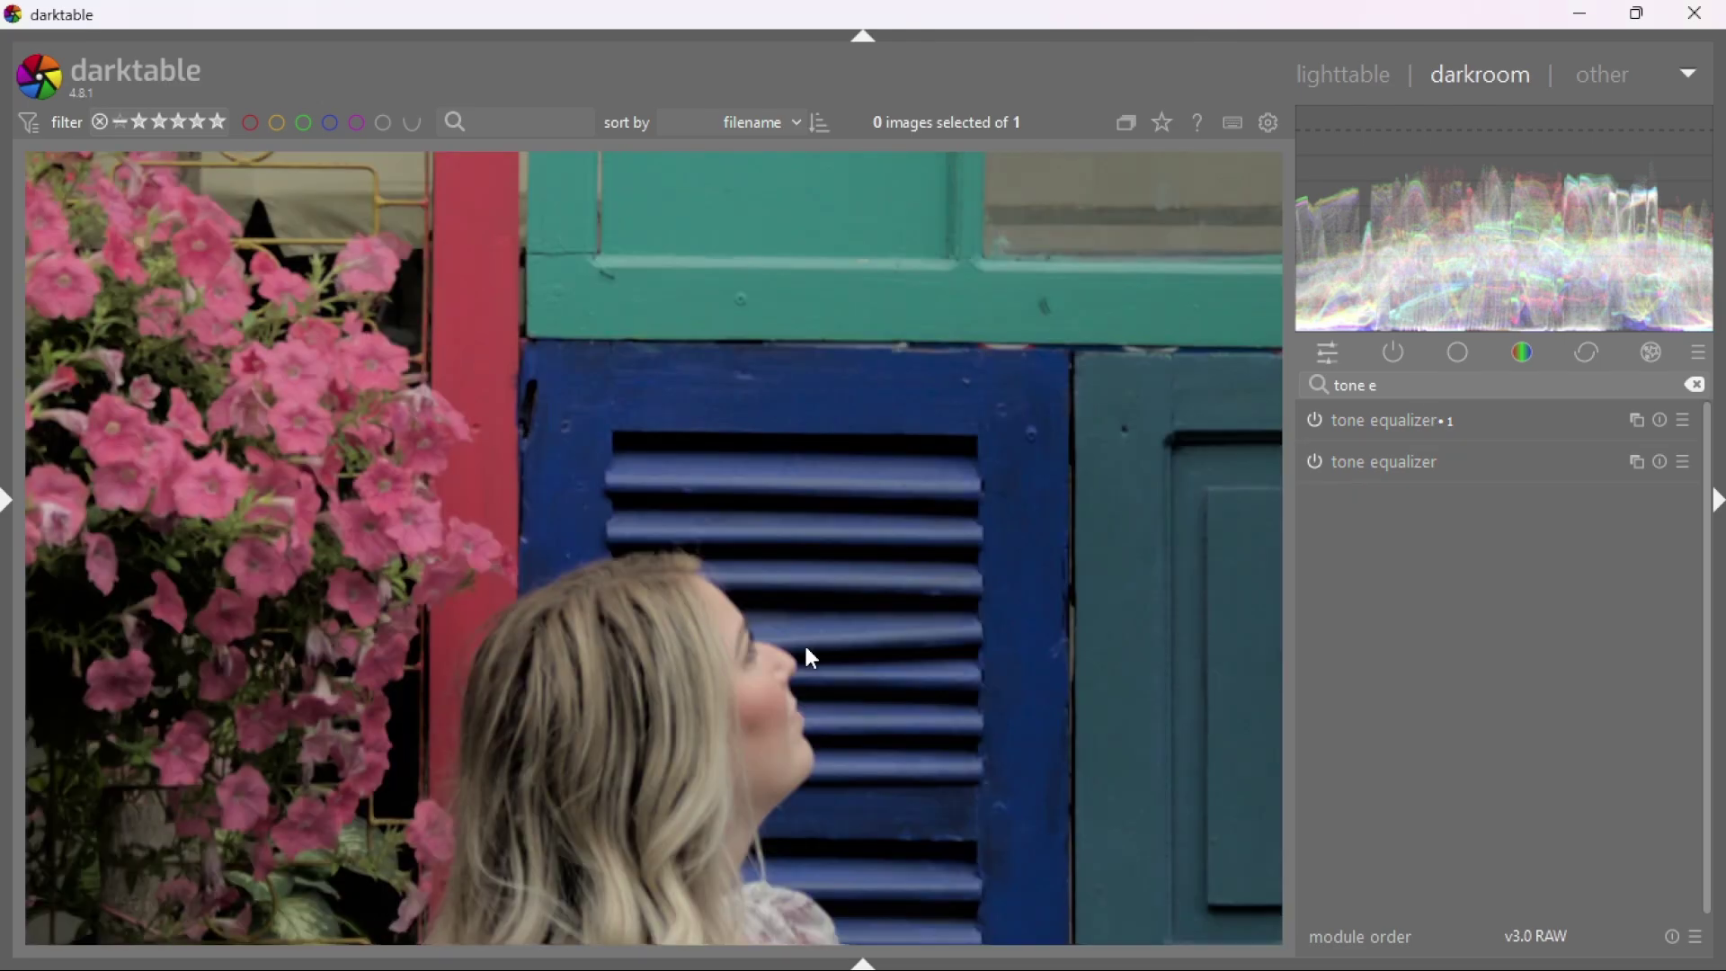
{"action": "middle_click", "coordinate": [812, 657]}
{"action": "middle_click", "coordinate": [822, 647]}
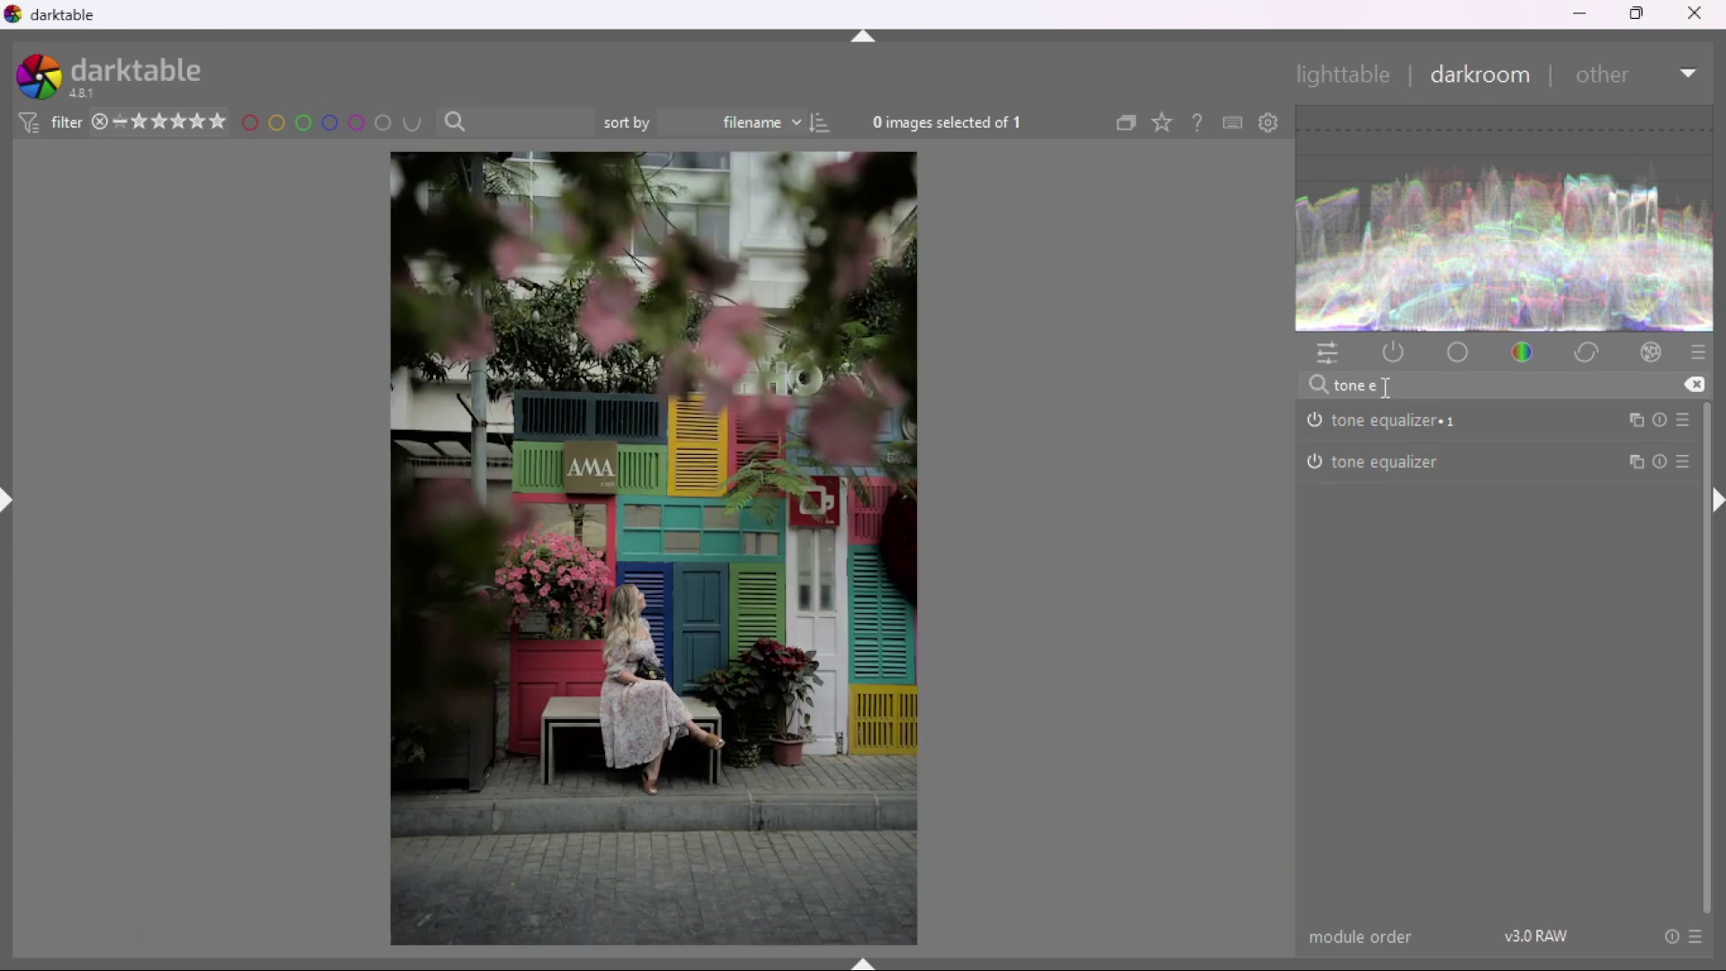
Find the local contrast module and enable it.
{"action": "left_click_drag", "start_coordinate": [1387, 388], "coordinate": [1335, 377]}
{"action": "type", "text": "loca"}
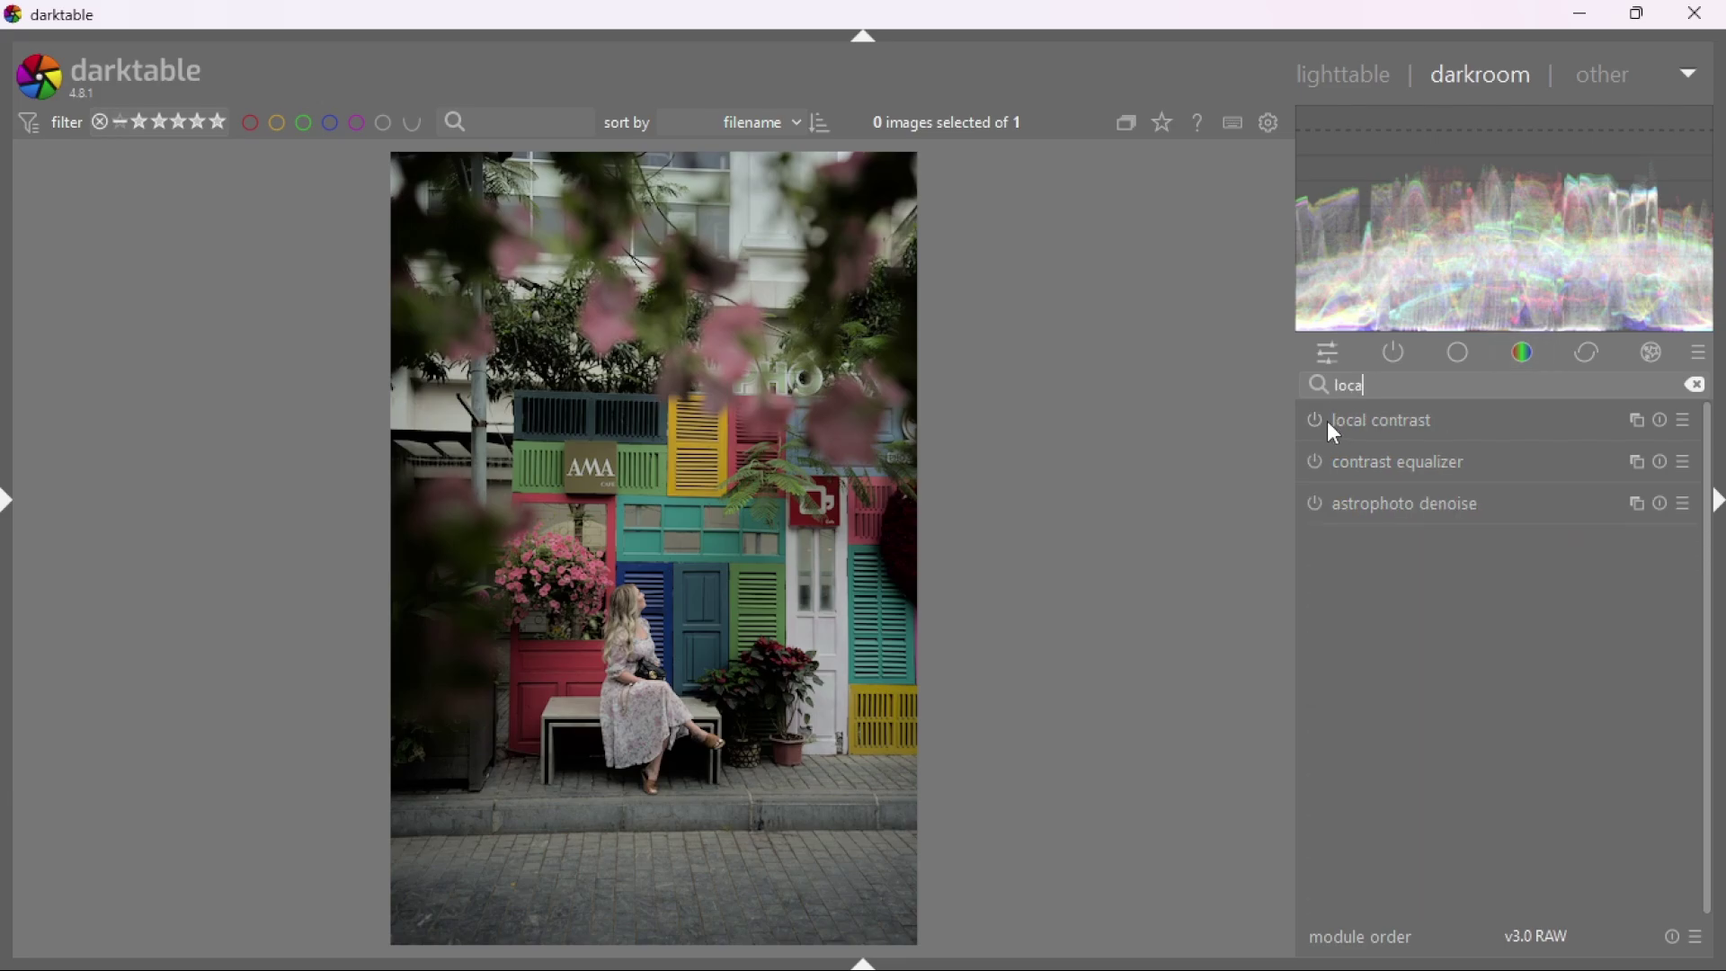
{"action": "left_click", "coordinate": [1334, 433]}
{"action": "left_click", "coordinate": [1312, 413]}
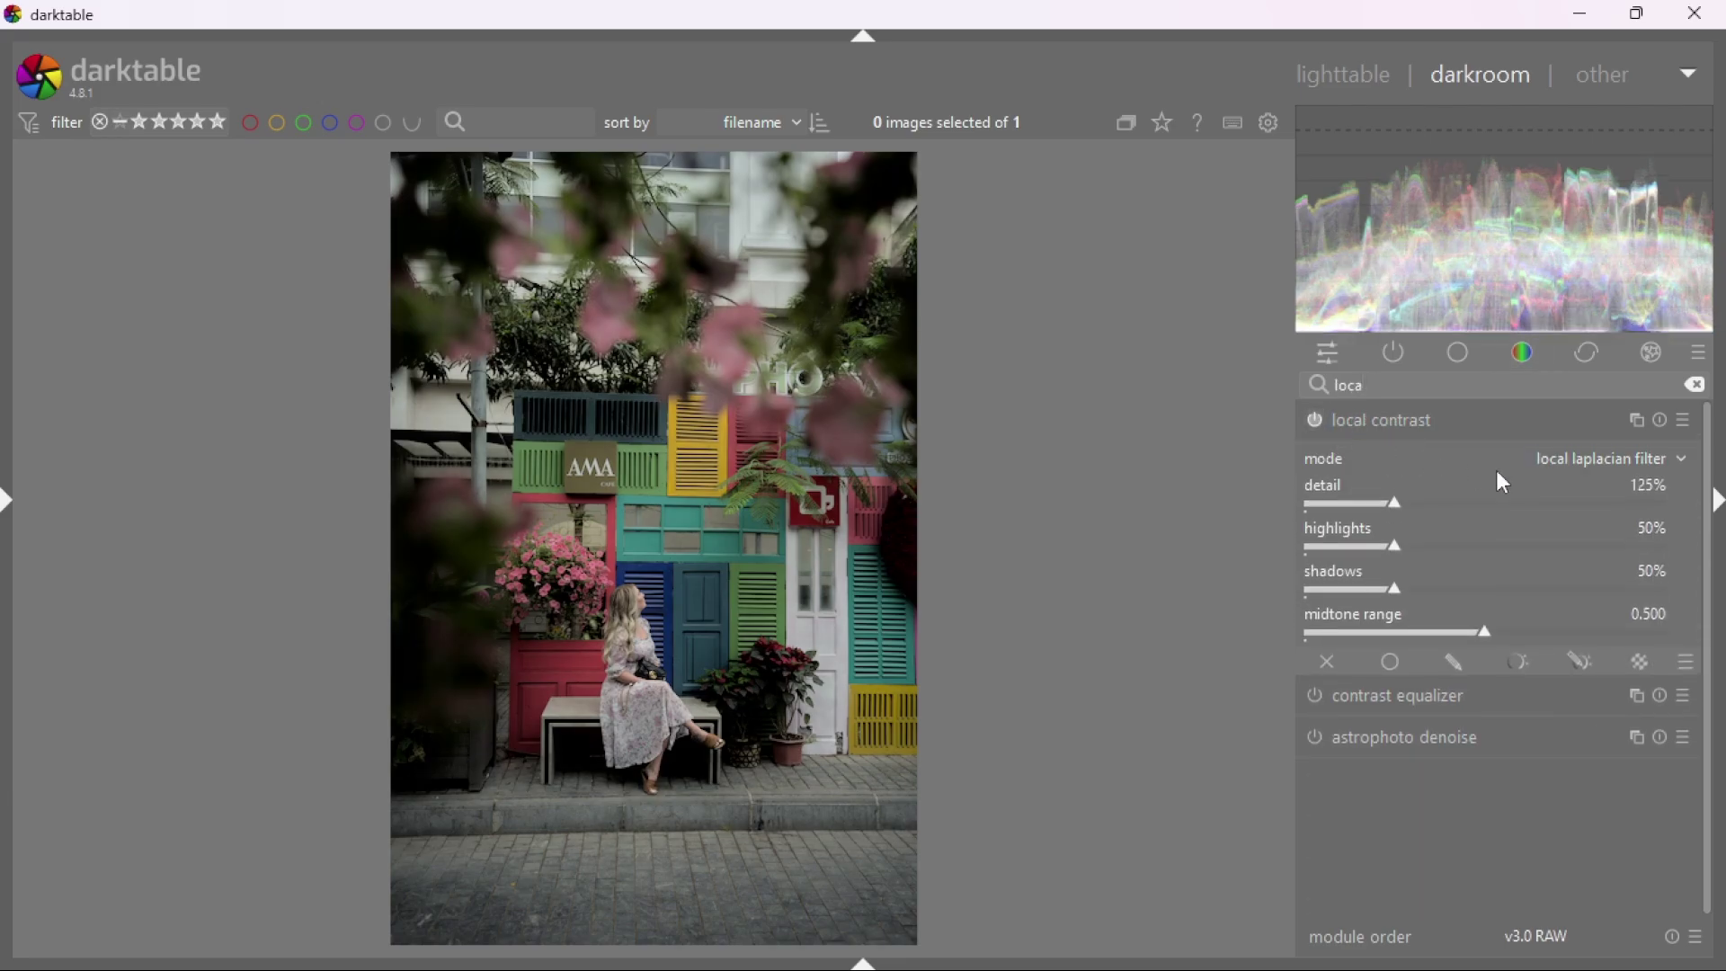
Blend the local contrast uniformly in lighten mode and raise its detail to 143%.
{"action": "left_click", "coordinate": [1394, 662]}
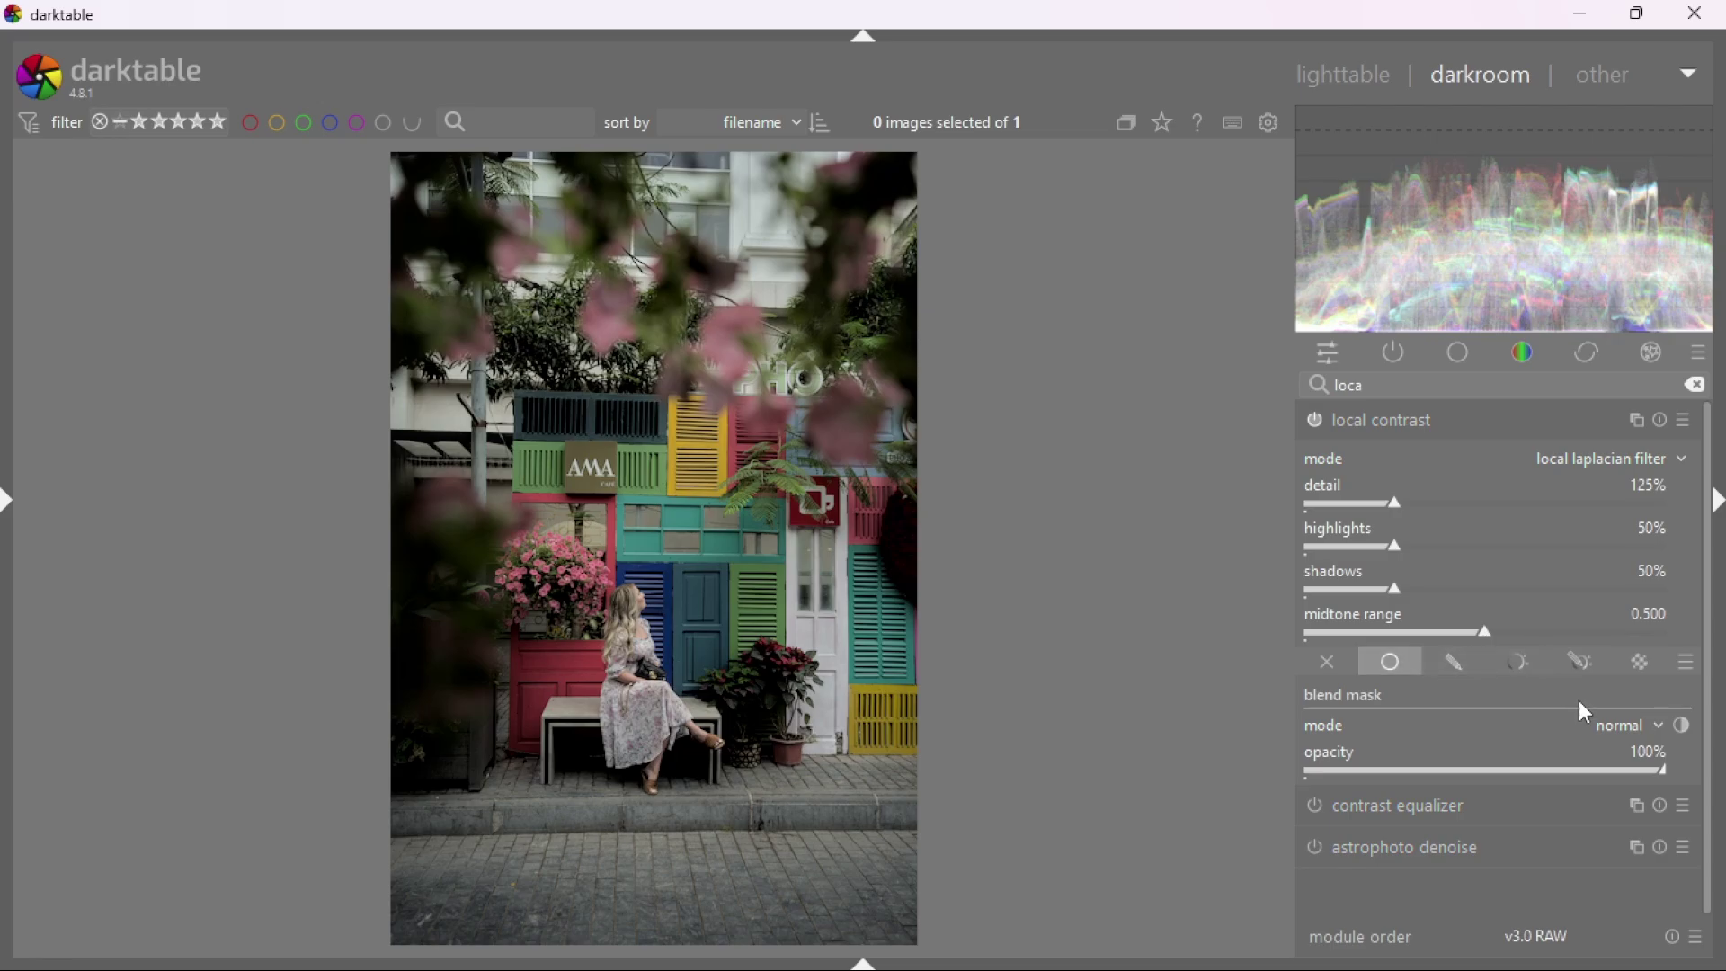
{"action": "left_click", "coordinate": [1605, 724]}
{"action": "scroll", "coordinate": [1614, 755], "scroll_direction": "down", "scroll_amount": 3}
{"action": "left_click", "coordinate": [1618, 755]}
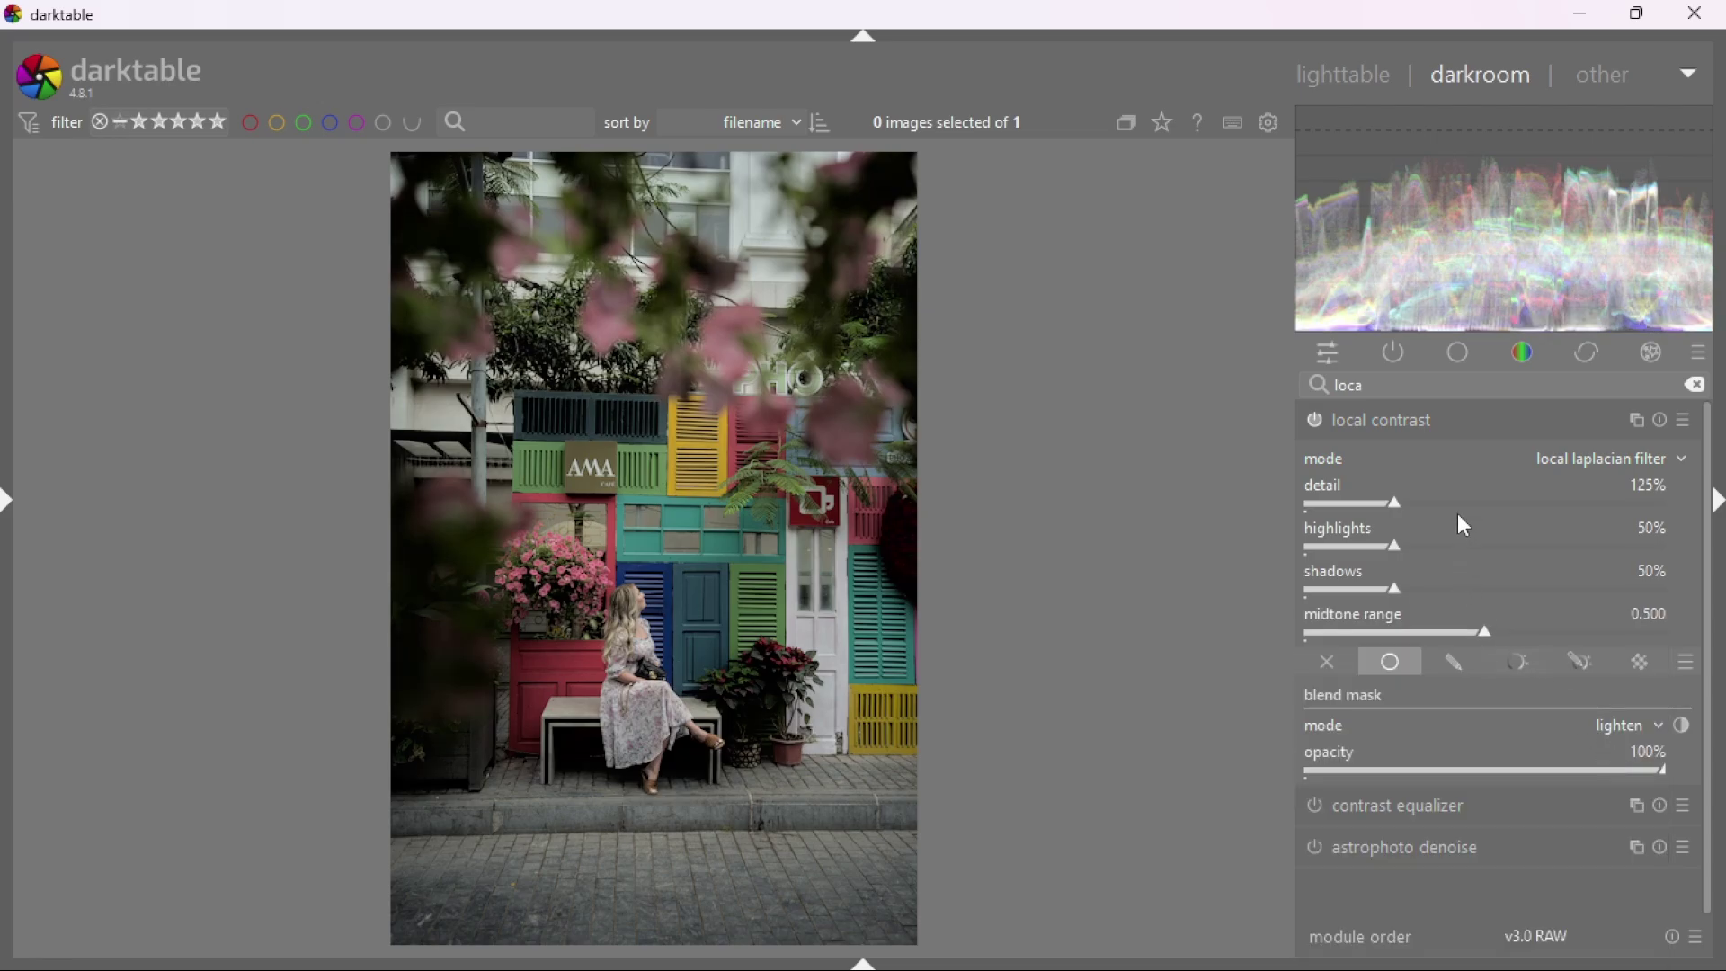
{"action": "left_click_drag", "start_coordinate": [1406, 510], "coordinate": [1409, 501]}
{"action": "middle_click", "coordinate": [679, 590]}
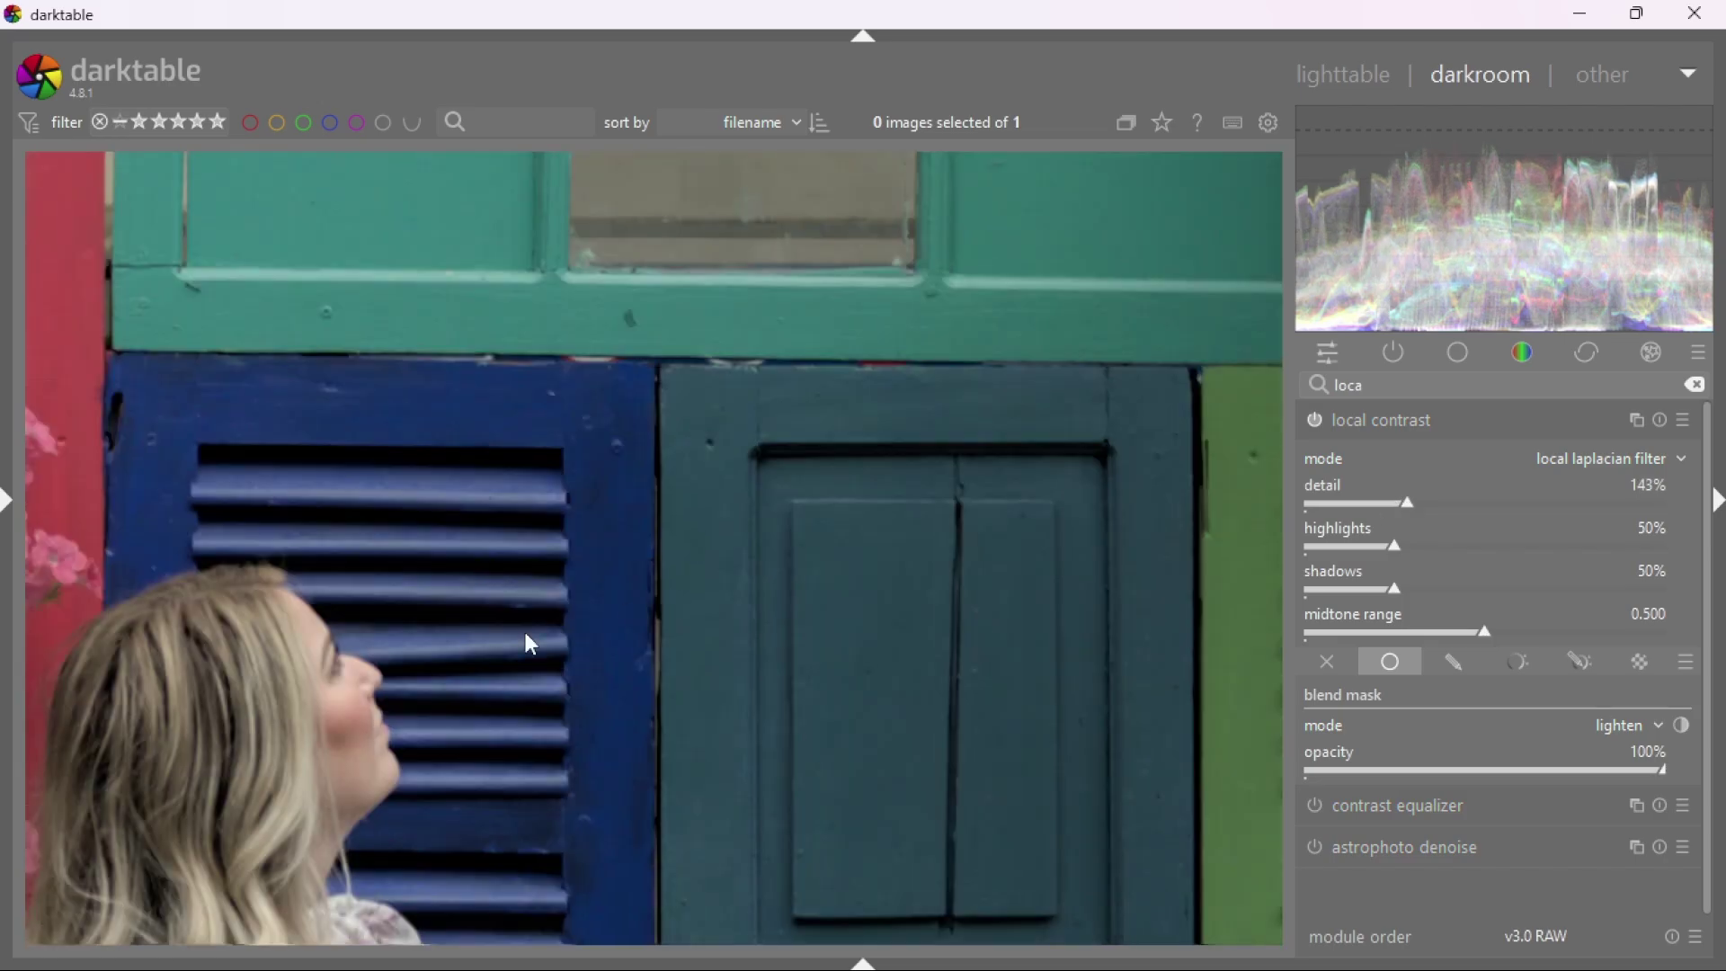
Compare the photo with local contrast off and on, then collapse the module and inspect details up close and the full image.
{"action": "left_click", "coordinate": [1321, 420]}
{"action": "left_click", "coordinate": [1321, 419]}
{"action": "left_click", "coordinate": [1321, 419]}
{"action": "left_click", "coordinate": [1322, 420]}
{"action": "left_click", "coordinate": [1334, 428]}
{"action": "middle_click", "coordinate": [885, 426]}
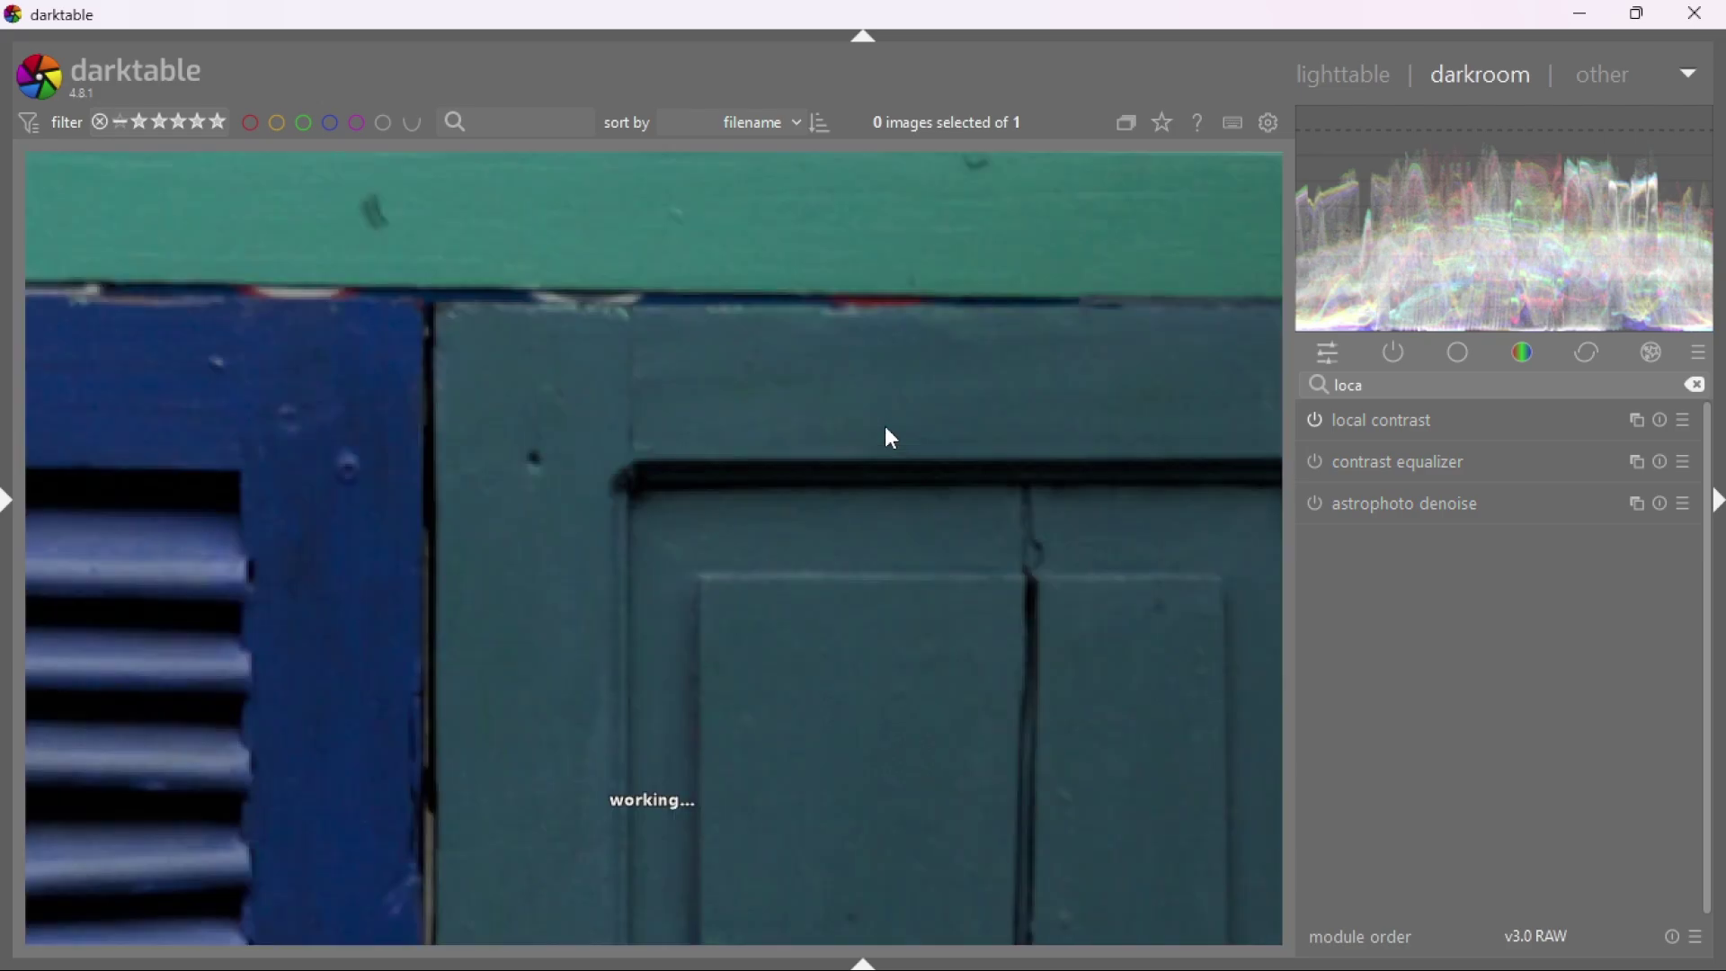
{"action": "middle_click", "coordinate": [885, 426]}
Find the color equalizer module and enable it.
{"action": "left_click_drag", "start_coordinate": [1393, 393], "coordinate": [1343, 385]}
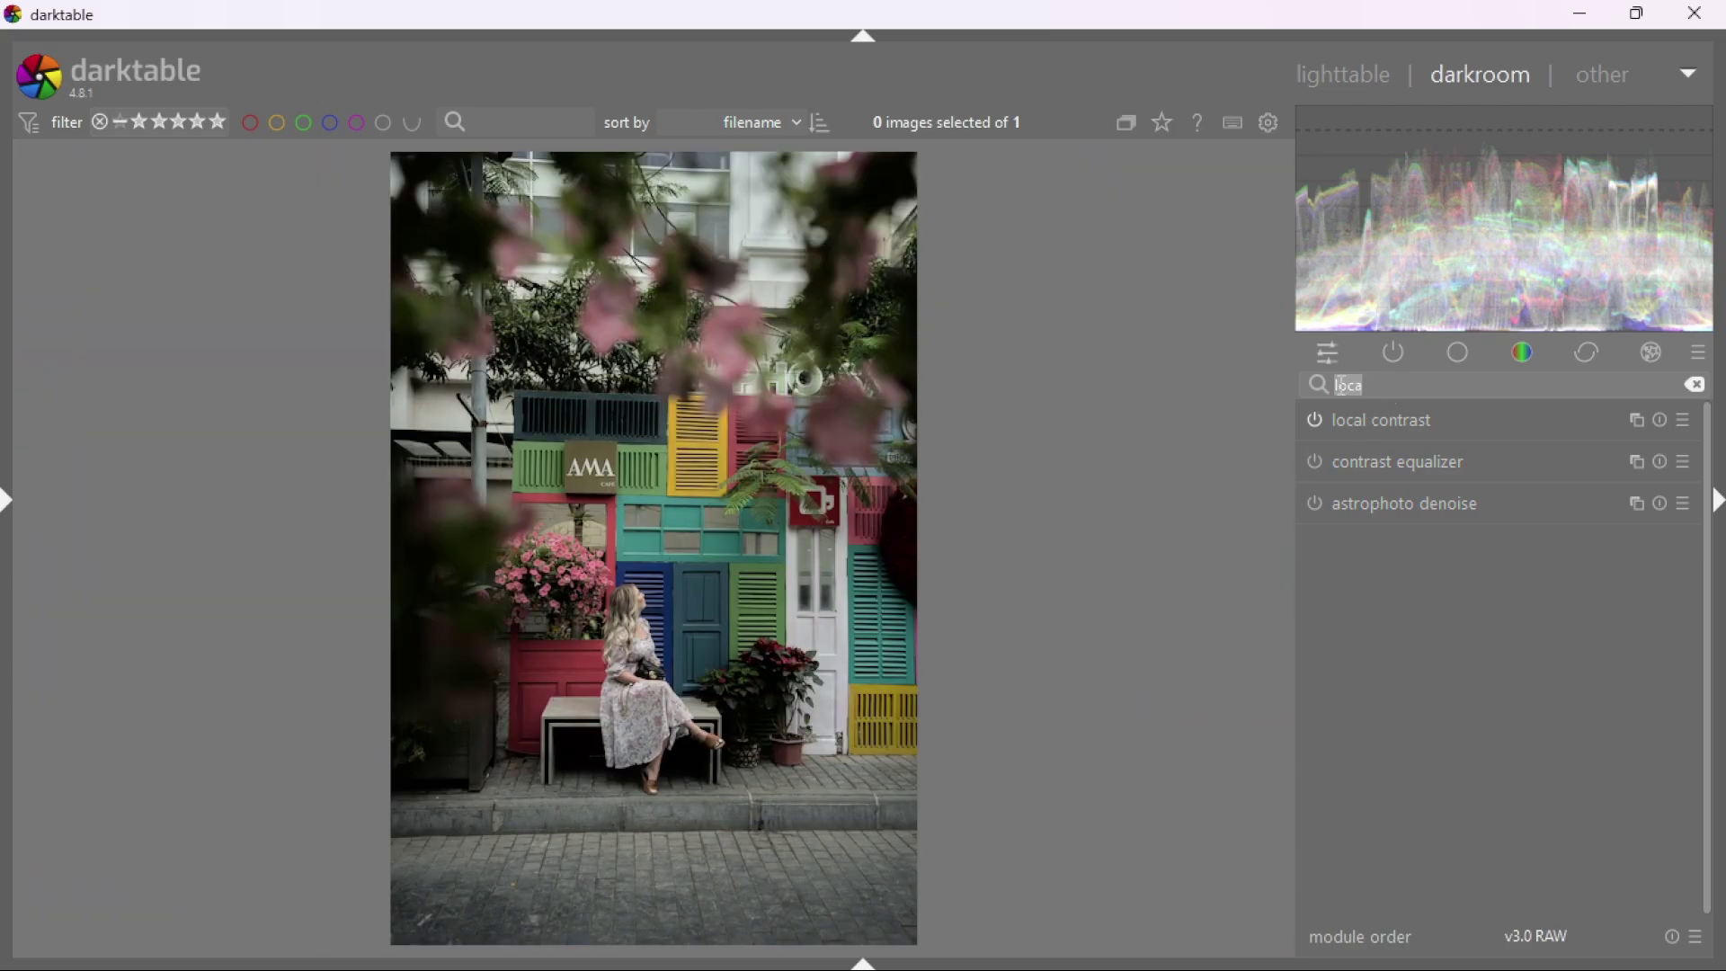
{"action": "type", "text": "color eq"}
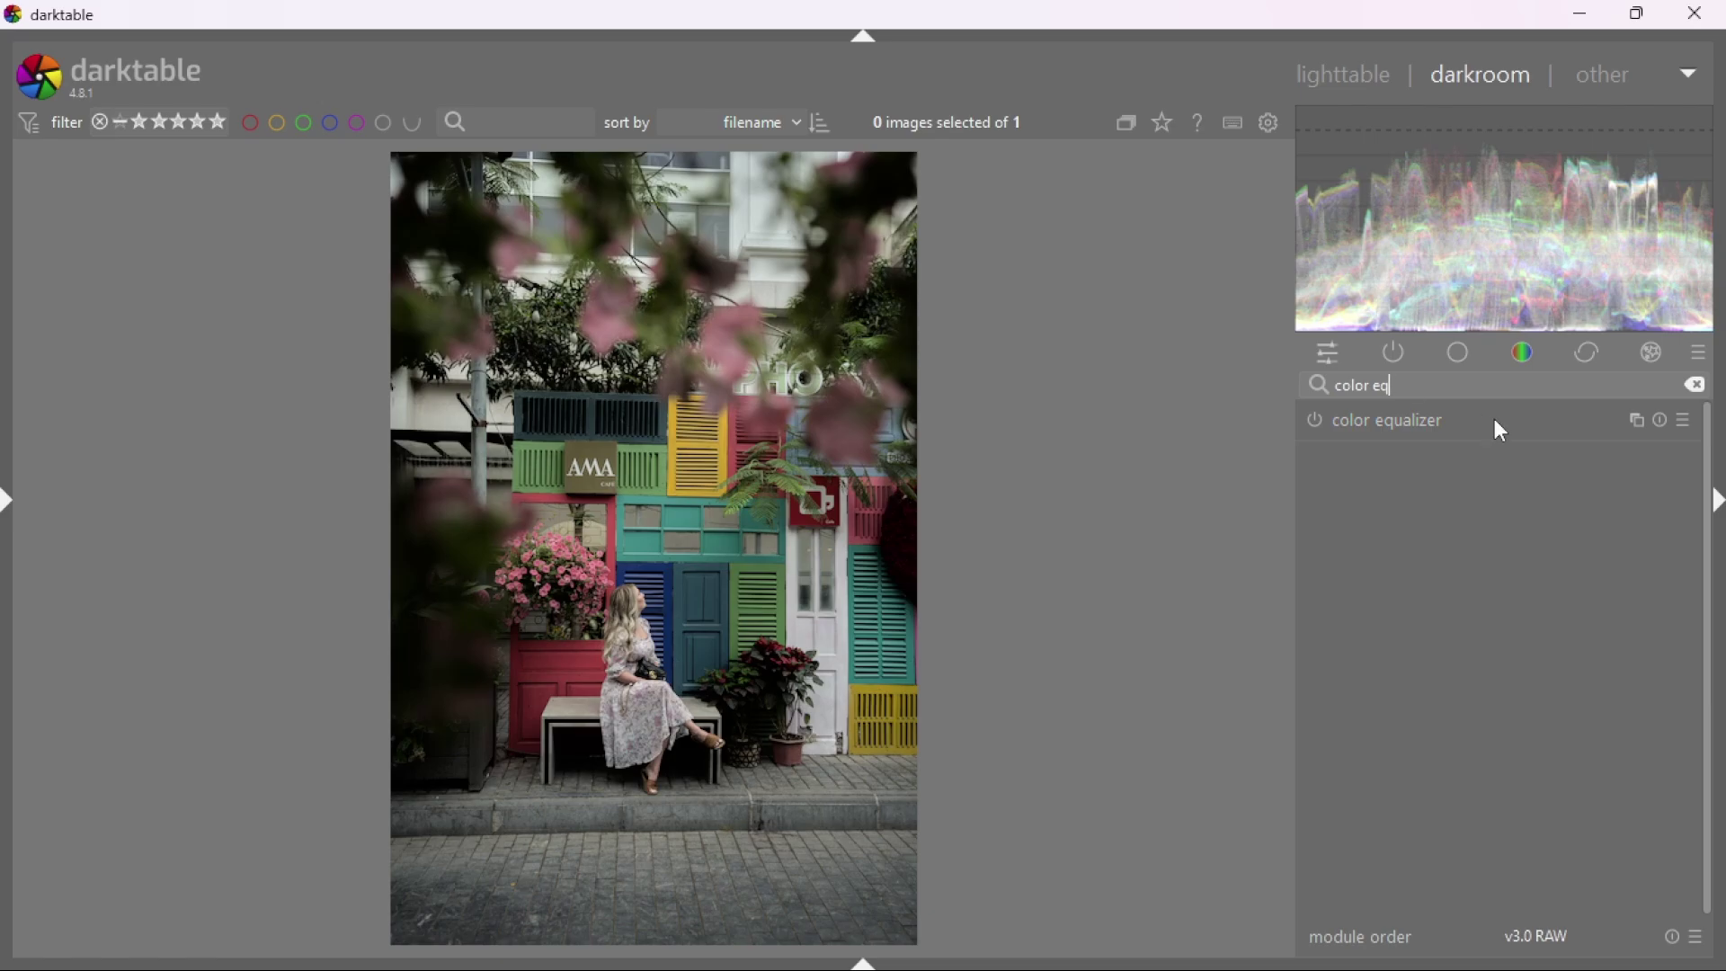
{"action": "left_click", "coordinate": [1383, 419]}
{"action": "left_click", "coordinate": [1316, 420]}
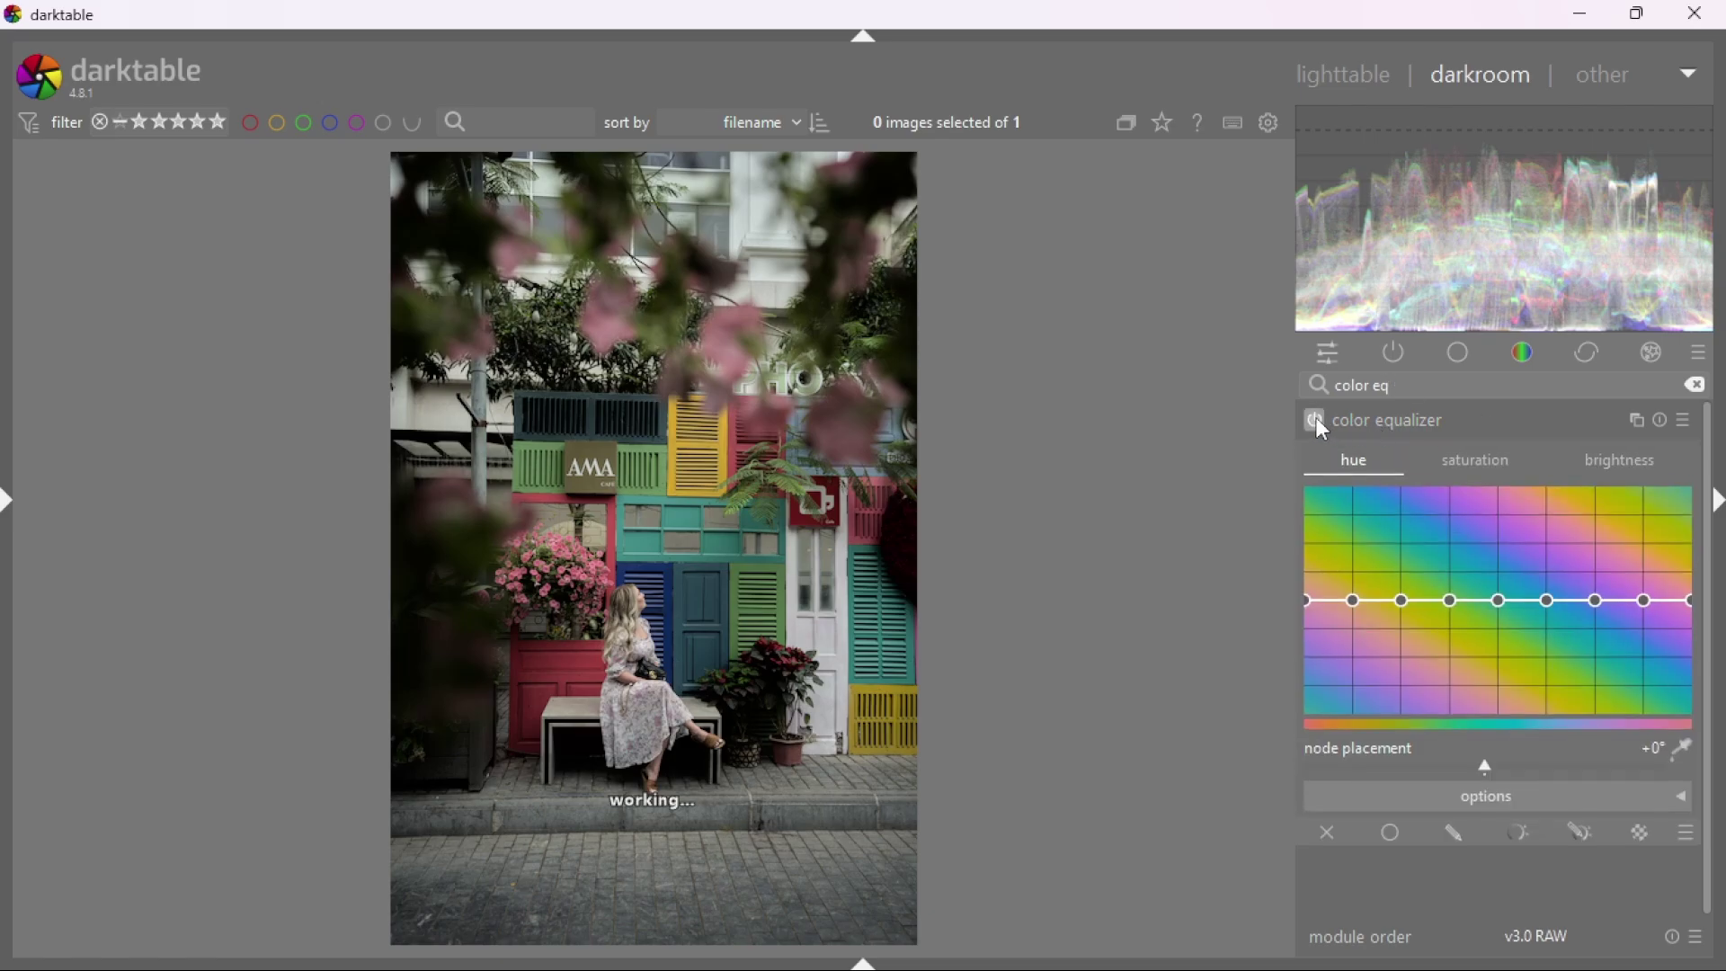
Lower the yellow node moderately in both the saturation and hue curves of the color equalizer.
{"action": "left_click", "coordinate": [1455, 466]}
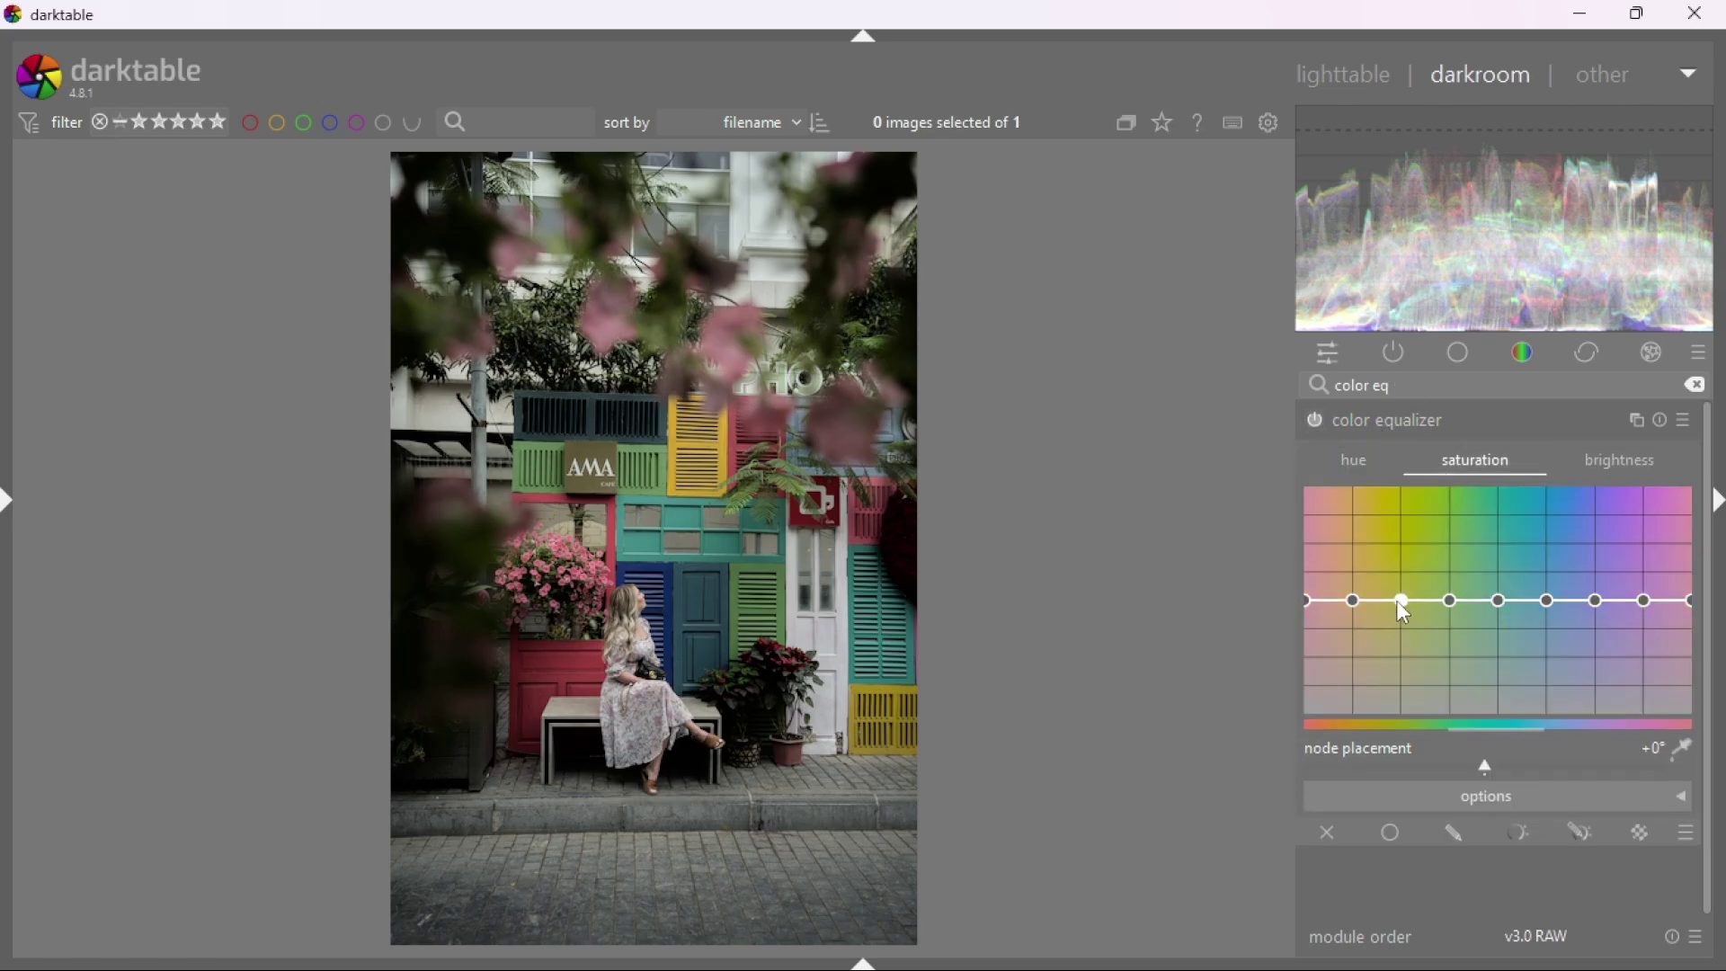
{"action": "mouse_move", "coordinate": [1402, 602]}
{"action": "left_mouse_down"}
{"action": "mouse_move", "coordinate": [1404, 654]}
{"action": "mouse_move", "coordinate": [1398, 623]}
{"action": "left_mouse_up"}
{"action": "left_click", "coordinate": [1361, 467]}
{"action": "left_click", "coordinate": [1438, 459]}
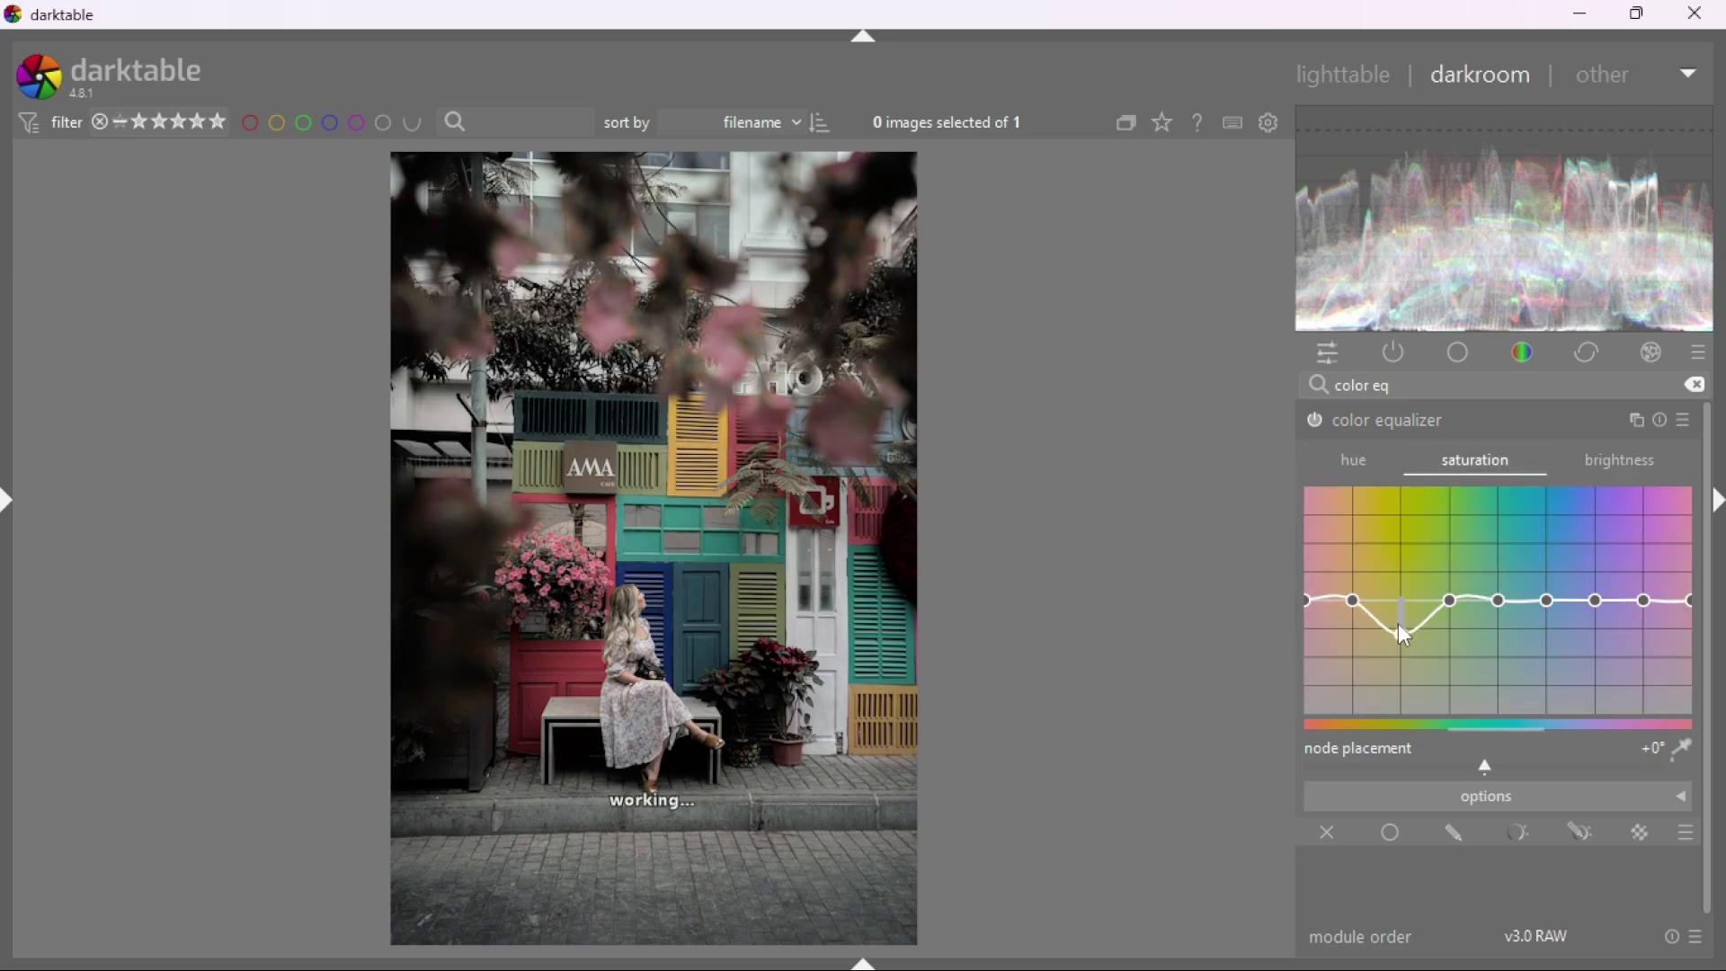
{"action": "left_click", "coordinate": [1364, 471]}
{"action": "left_click_drag", "start_coordinate": [1402, 628], "coordinate": [1400, 634]}
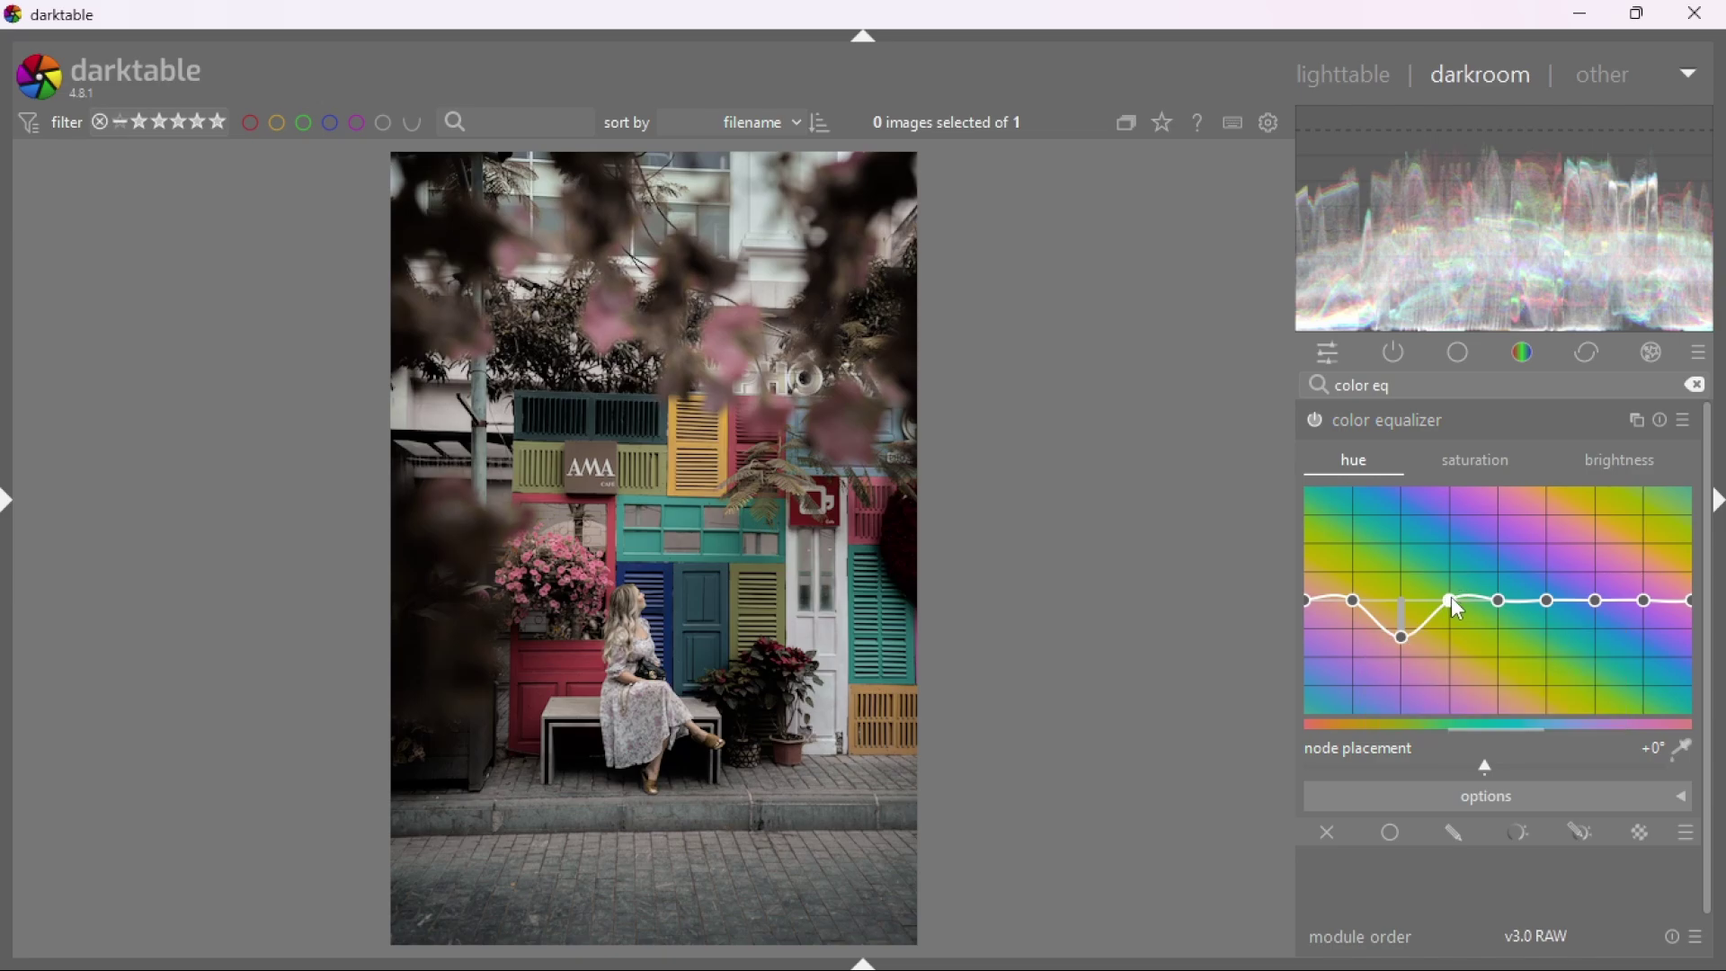
Lower the yellow node slightly in the color equalizer's brightness curve.
{"action": "left_click_drag", "start_coordinate": [1451, 597], "coordinate": [1357, 597]}
{"action": "left_click", "coordinate": [1464, 459]}
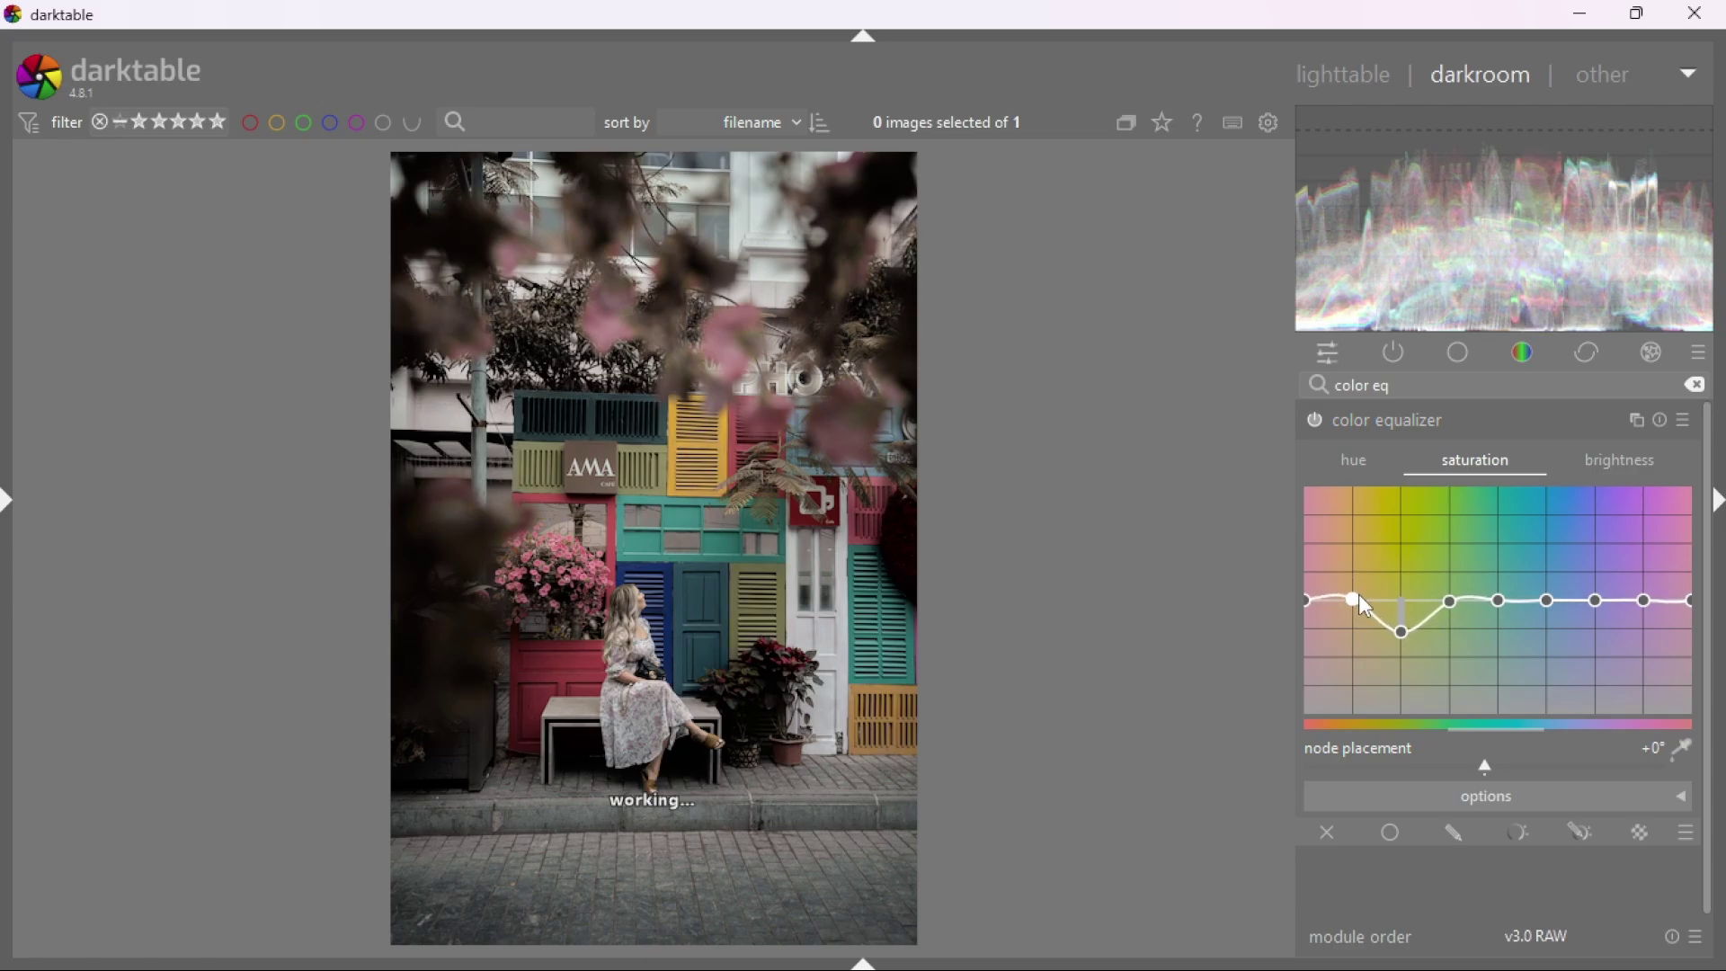
{"action": "left_click", "coordinate": [1612, 464]}
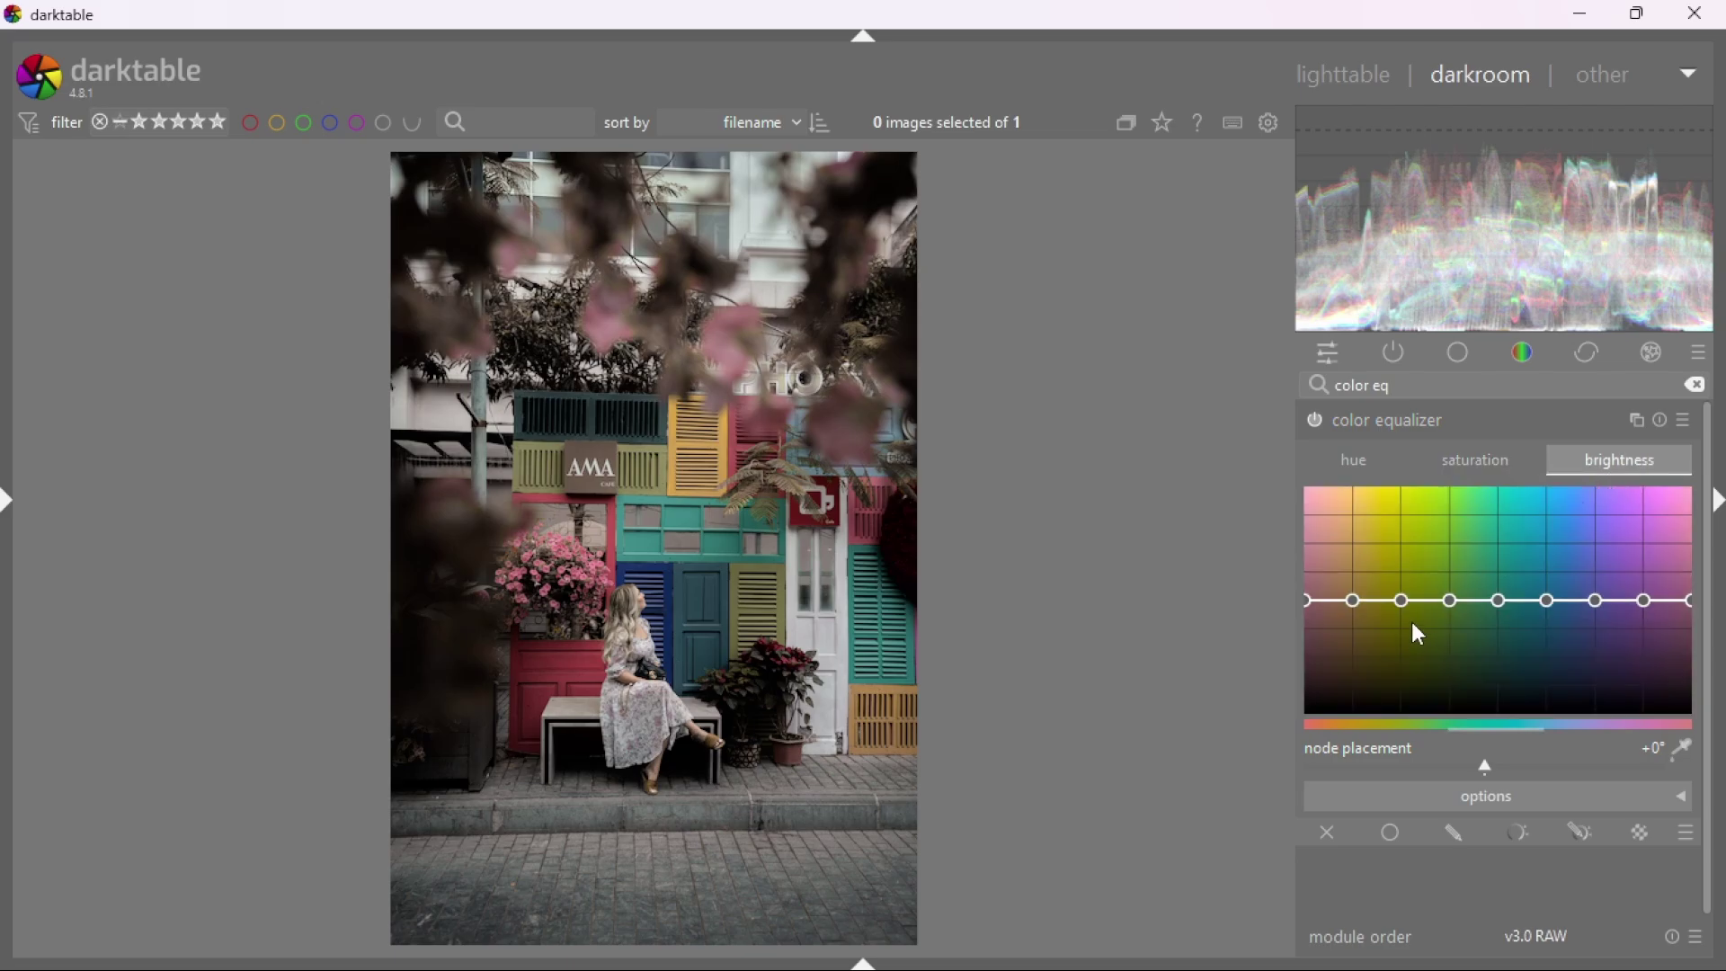
{"action": "mouse_move", "coordinate": [1402, 601]}
{"action": "left_mouse_down"}
{"action": "mouse_move", "coordinate": [1400, 617]}
{"action": "mouse_move", "coordinate": [1399, 601]}
{"action": "left_mouse_up"}
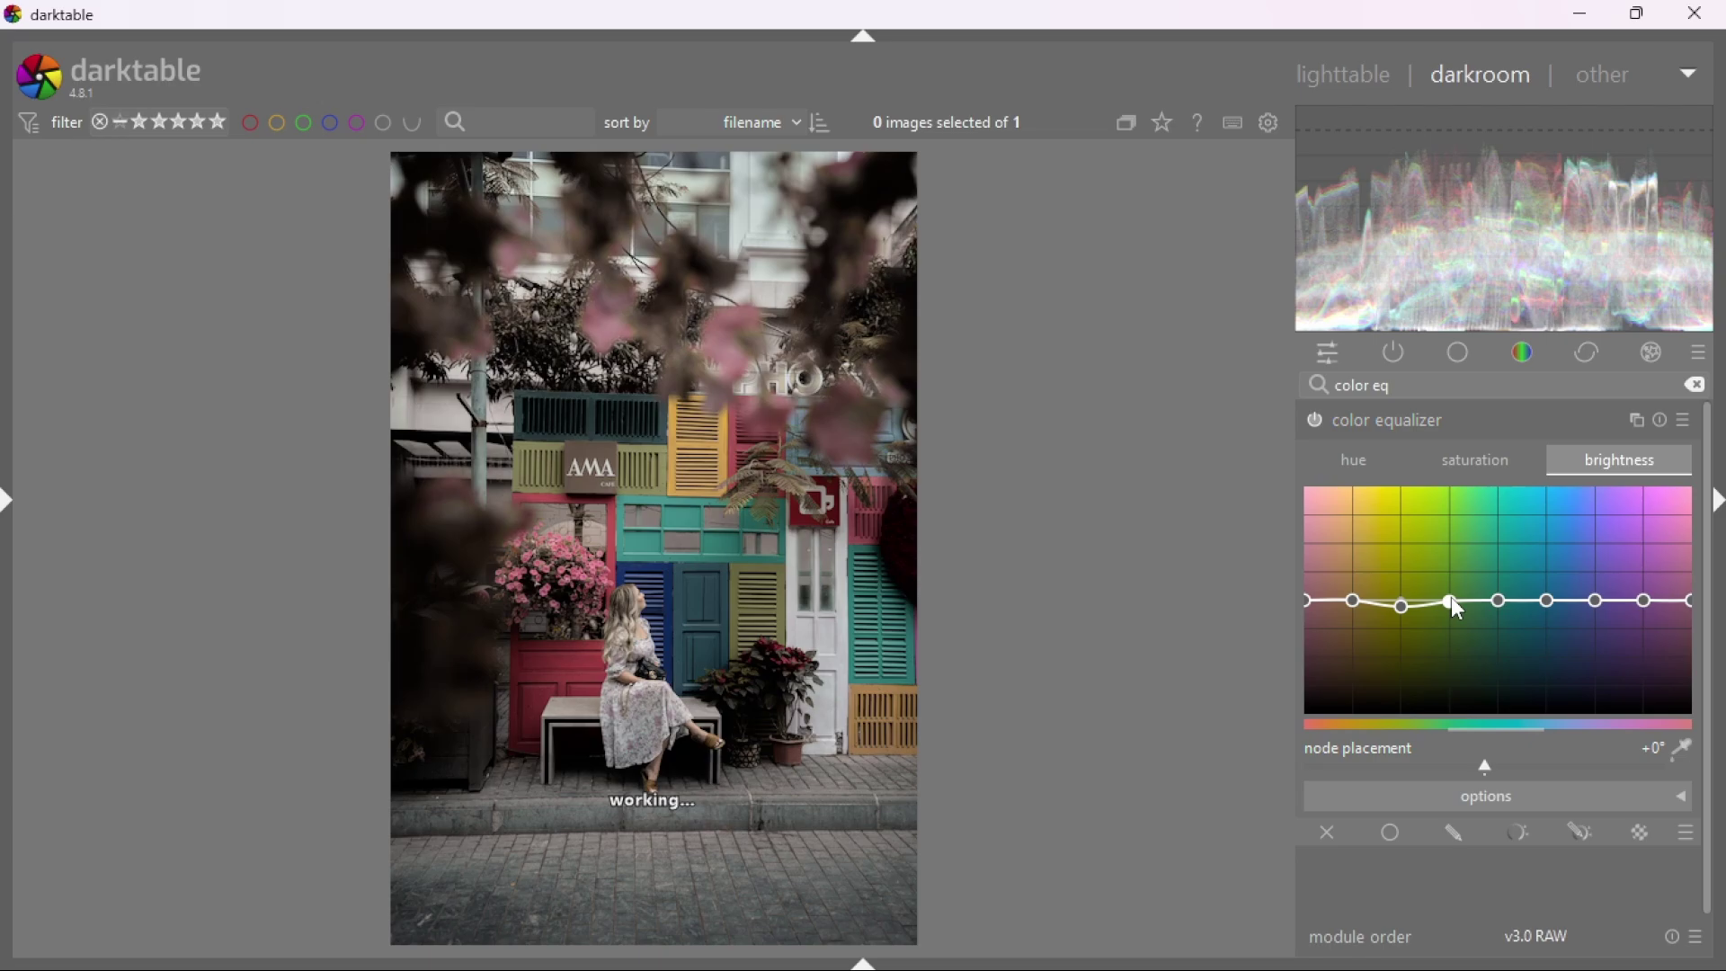
Compare the photo with the color equalizer switched off and on.
{"action": "left_click", "coordinate": [1334, 430]}
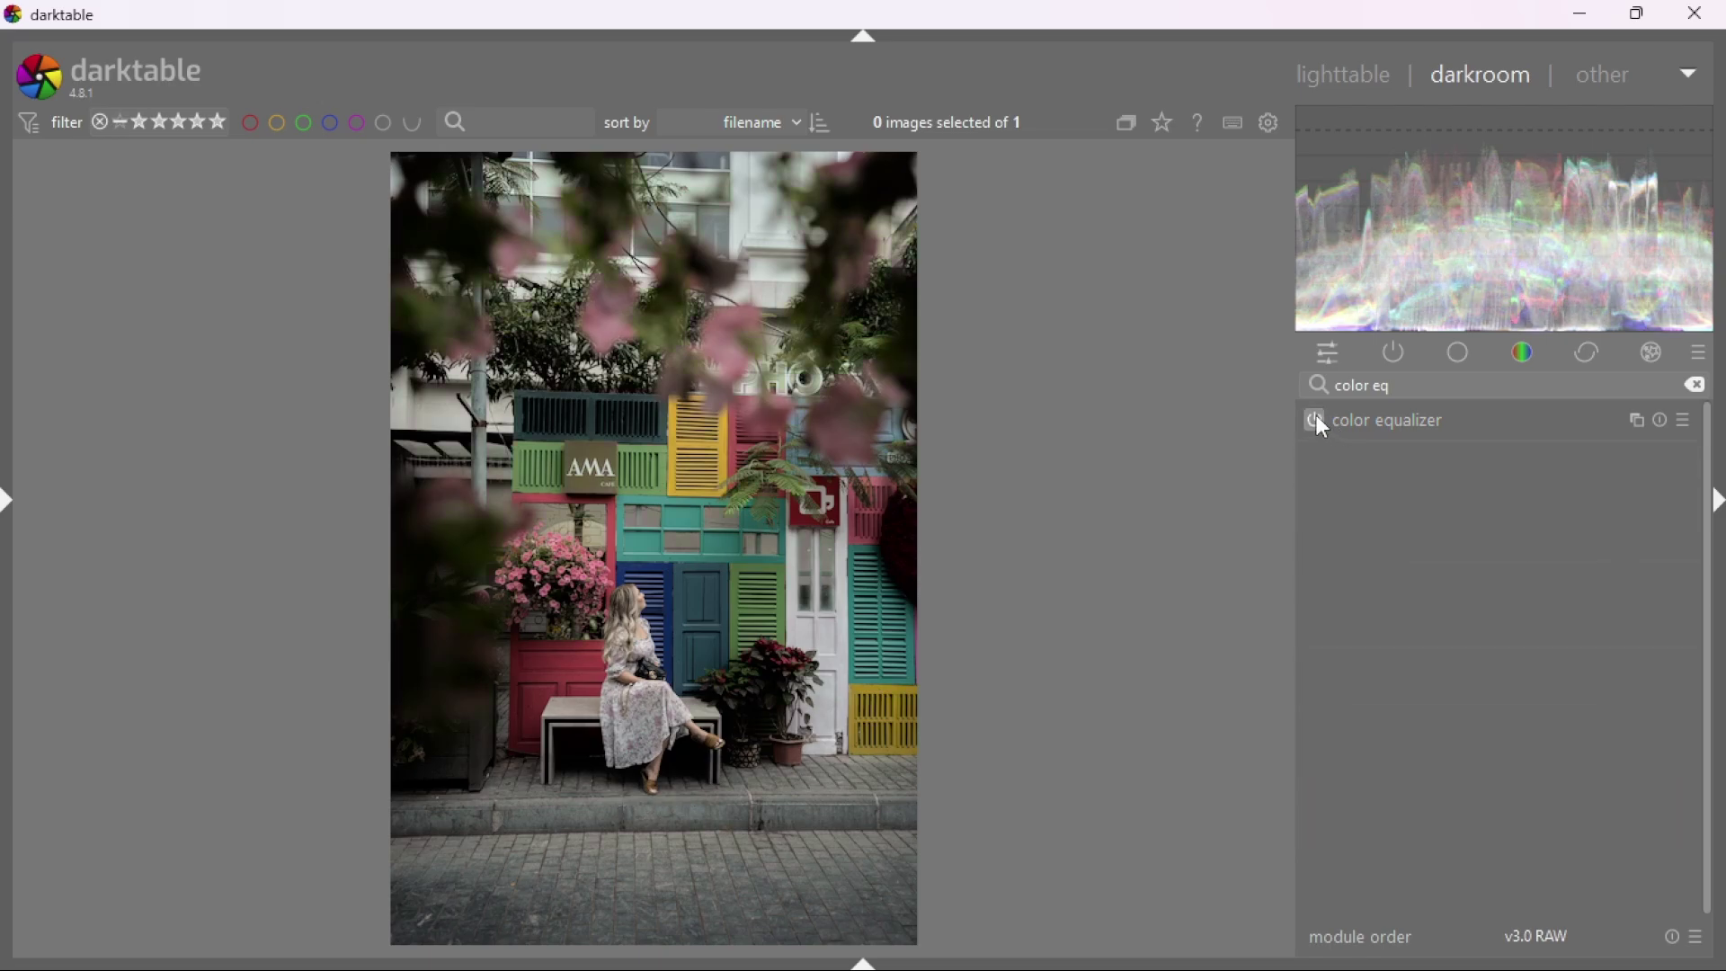
{"action": "left_click", "coordinate": [1317, 418]}
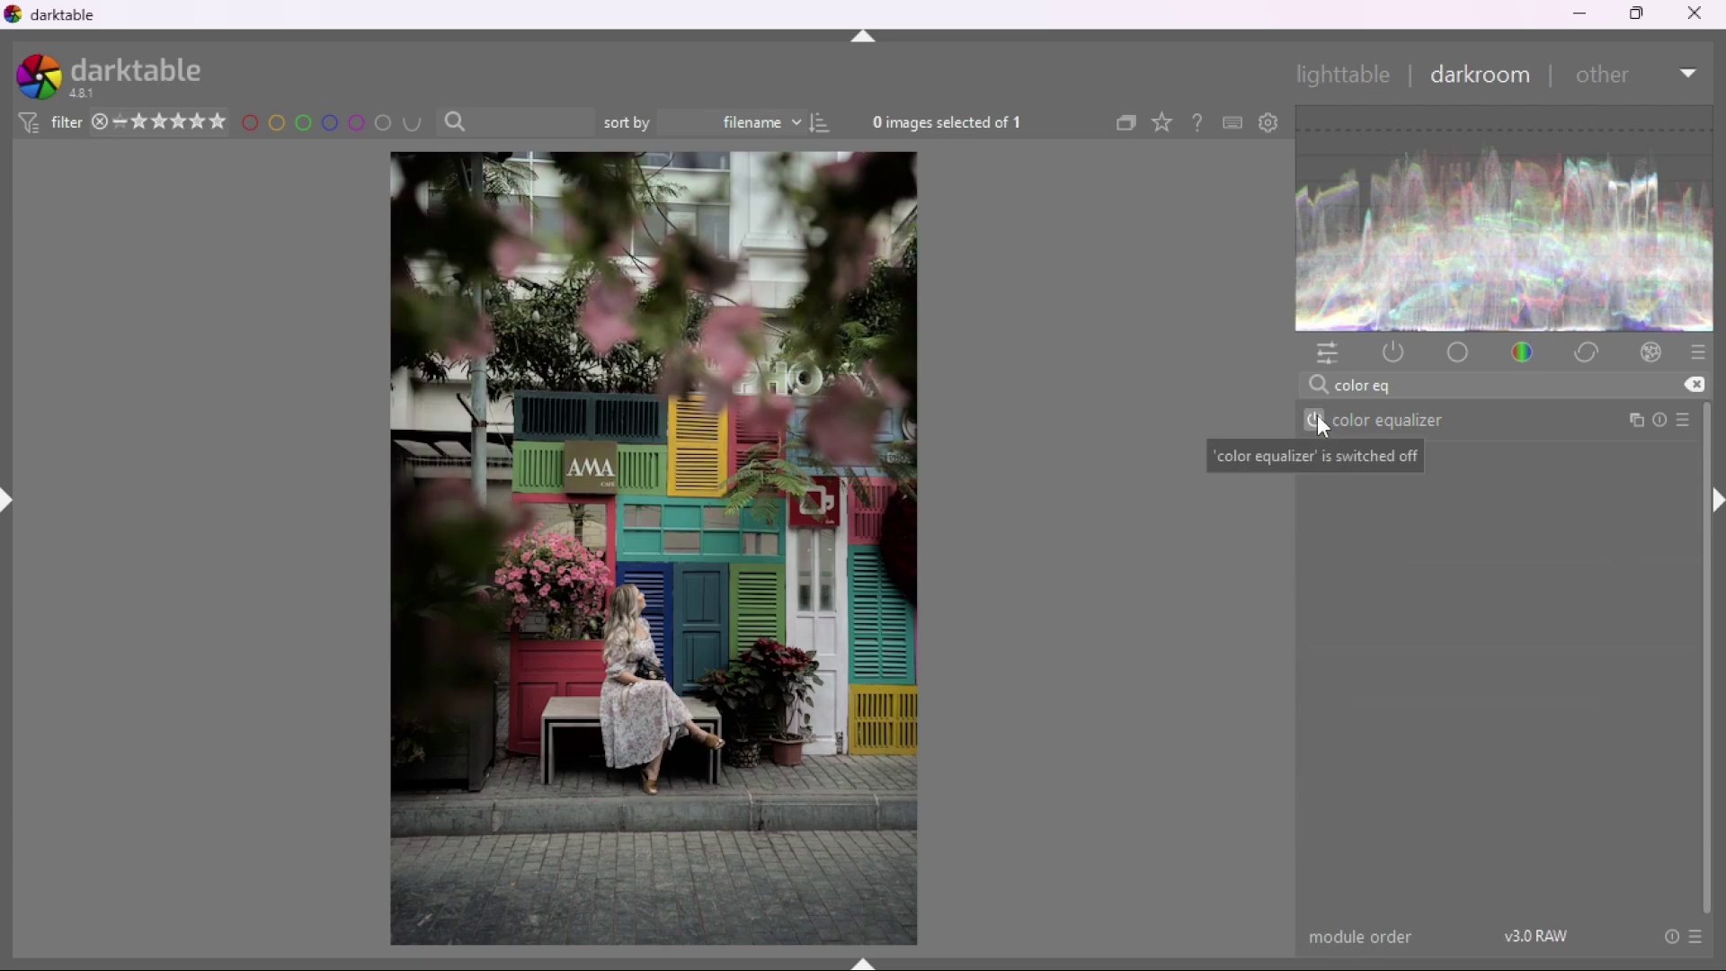
{"action": "left_click", "coordinate": [1379, 426]}
{"action": "left_click", "coordinate": [1344, 424]}
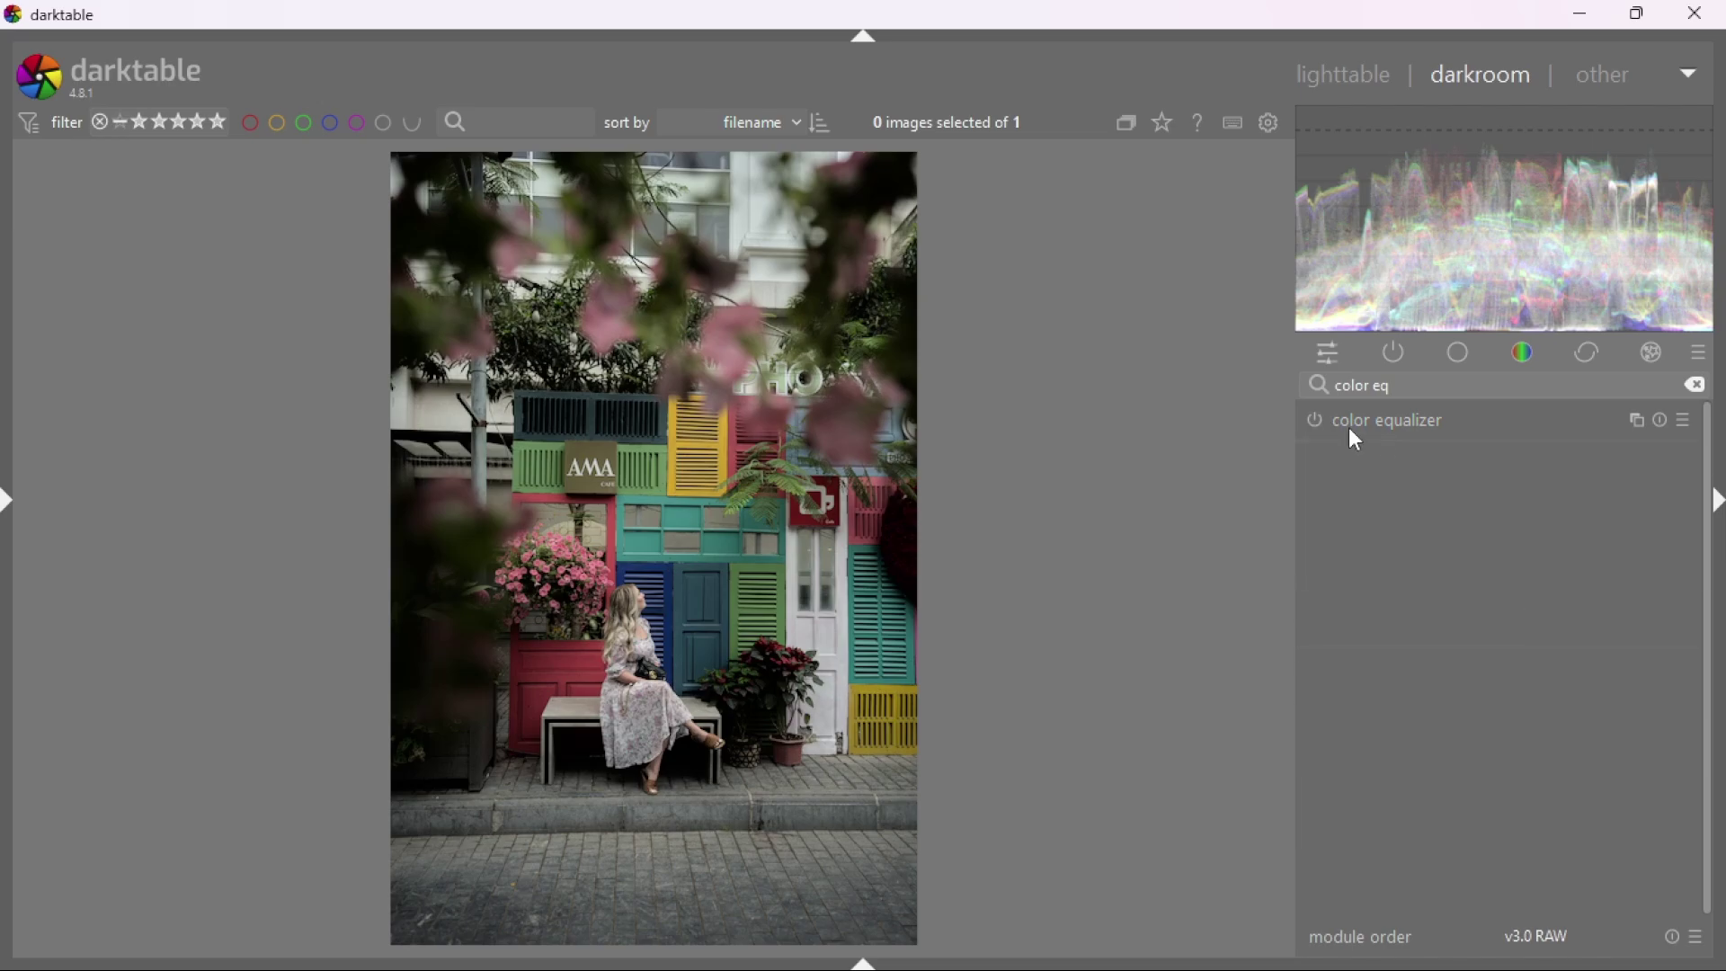
Switch the color equalizer back on and set its yellow saturation node slightly below the neutral line.
{"action": "left_click", "coordinate": [1315, 421]}
{"action": "left_click", "coordinate": [1478, 462]}
{"action": "left_click_drag", "start_coordinate": [1402, 600], "coordinate": [1407, 618]}
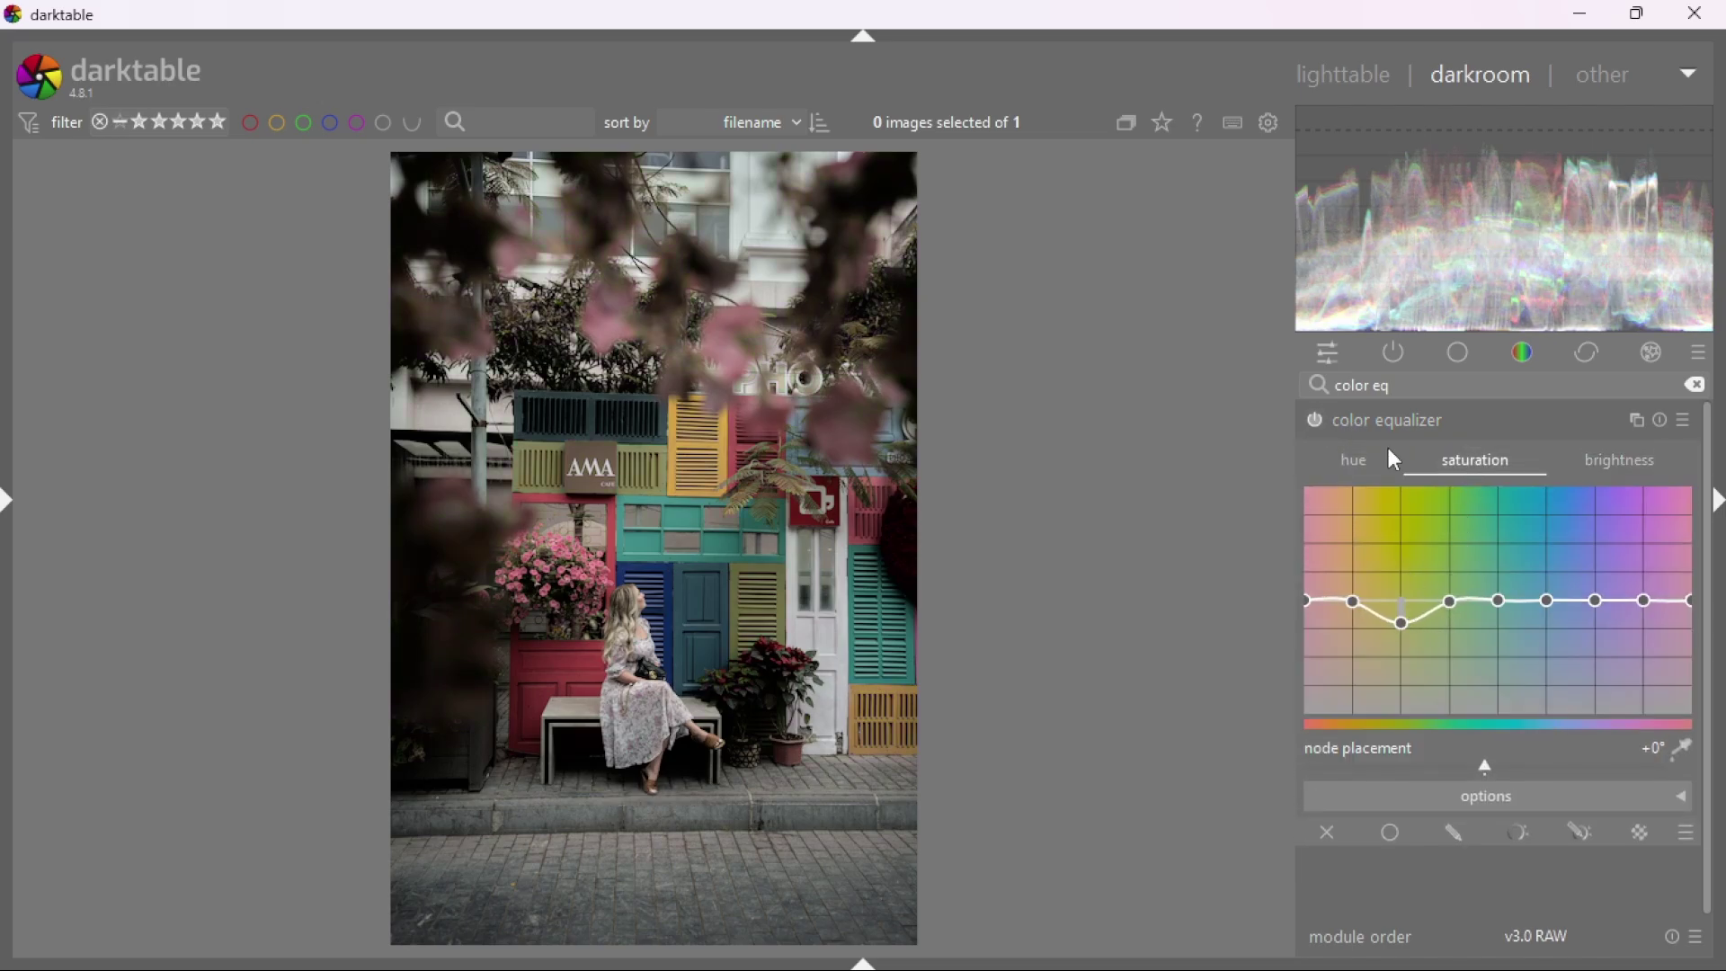
Review the color equalizer's hue and brightness curves, compare its effect, and collapse the module.
{"action": "left_click", "coordinate": [1382, 419]}
{"action": "left_click", "coordinate": [1383, 419]}
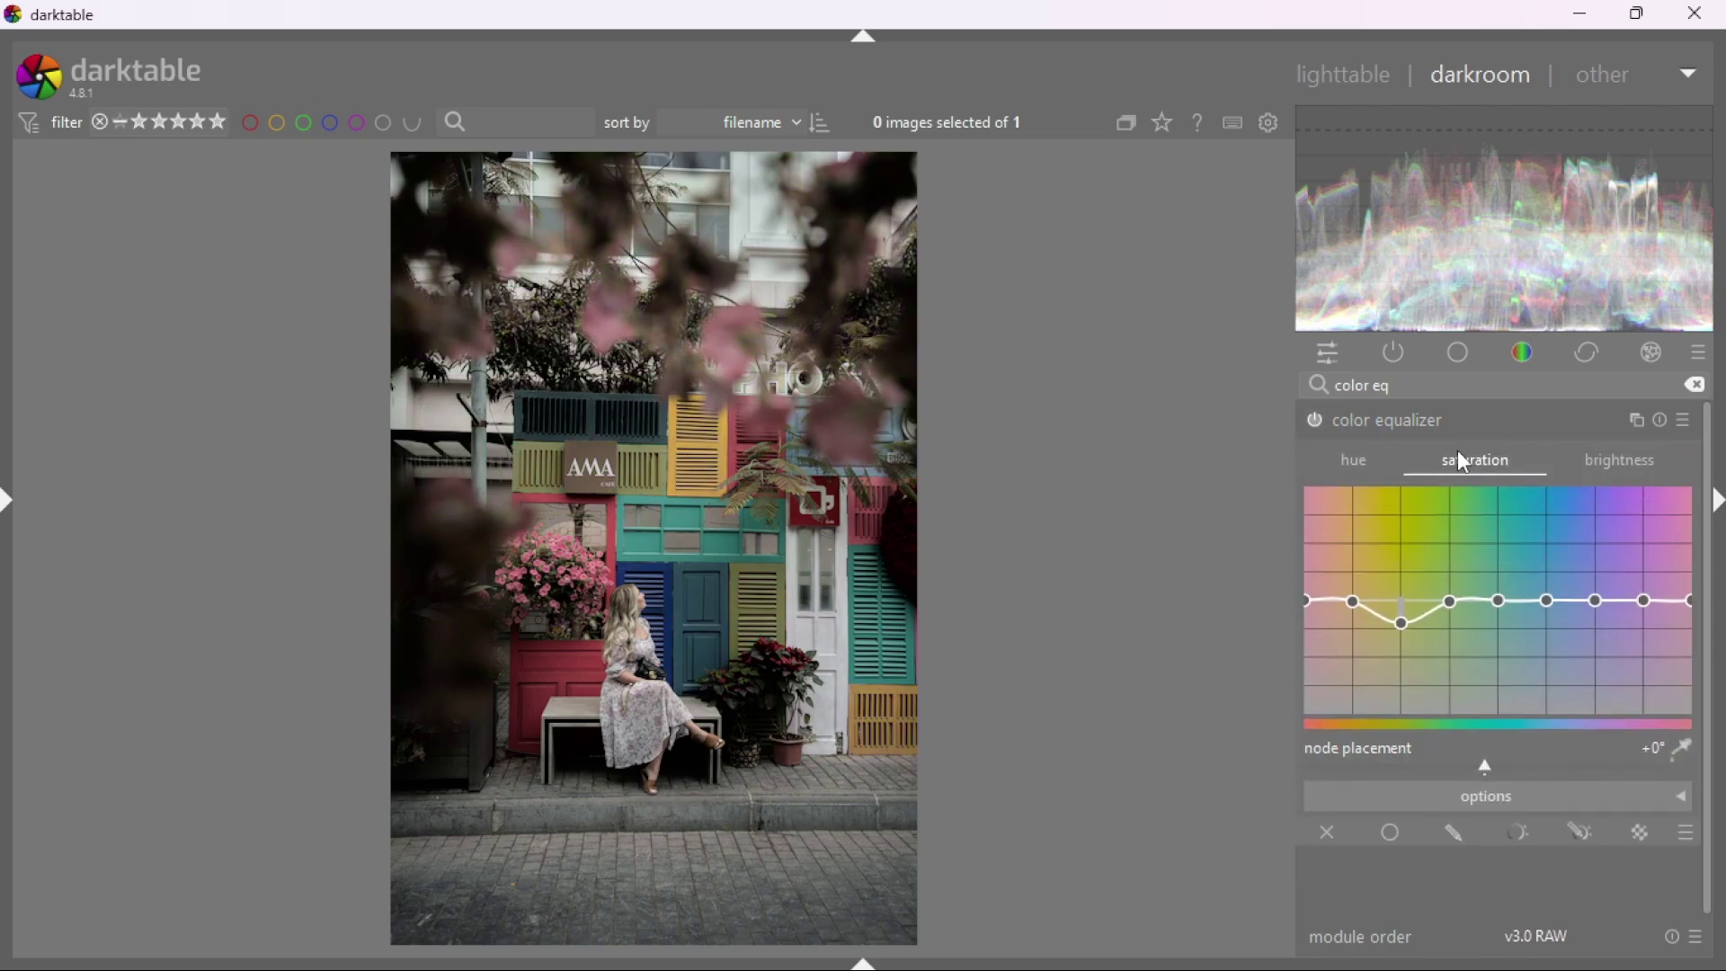
{"action": "left_click", "coordinate": [1349, 462]}
{"action": "left_click", "coordinate": [1595, 466]}
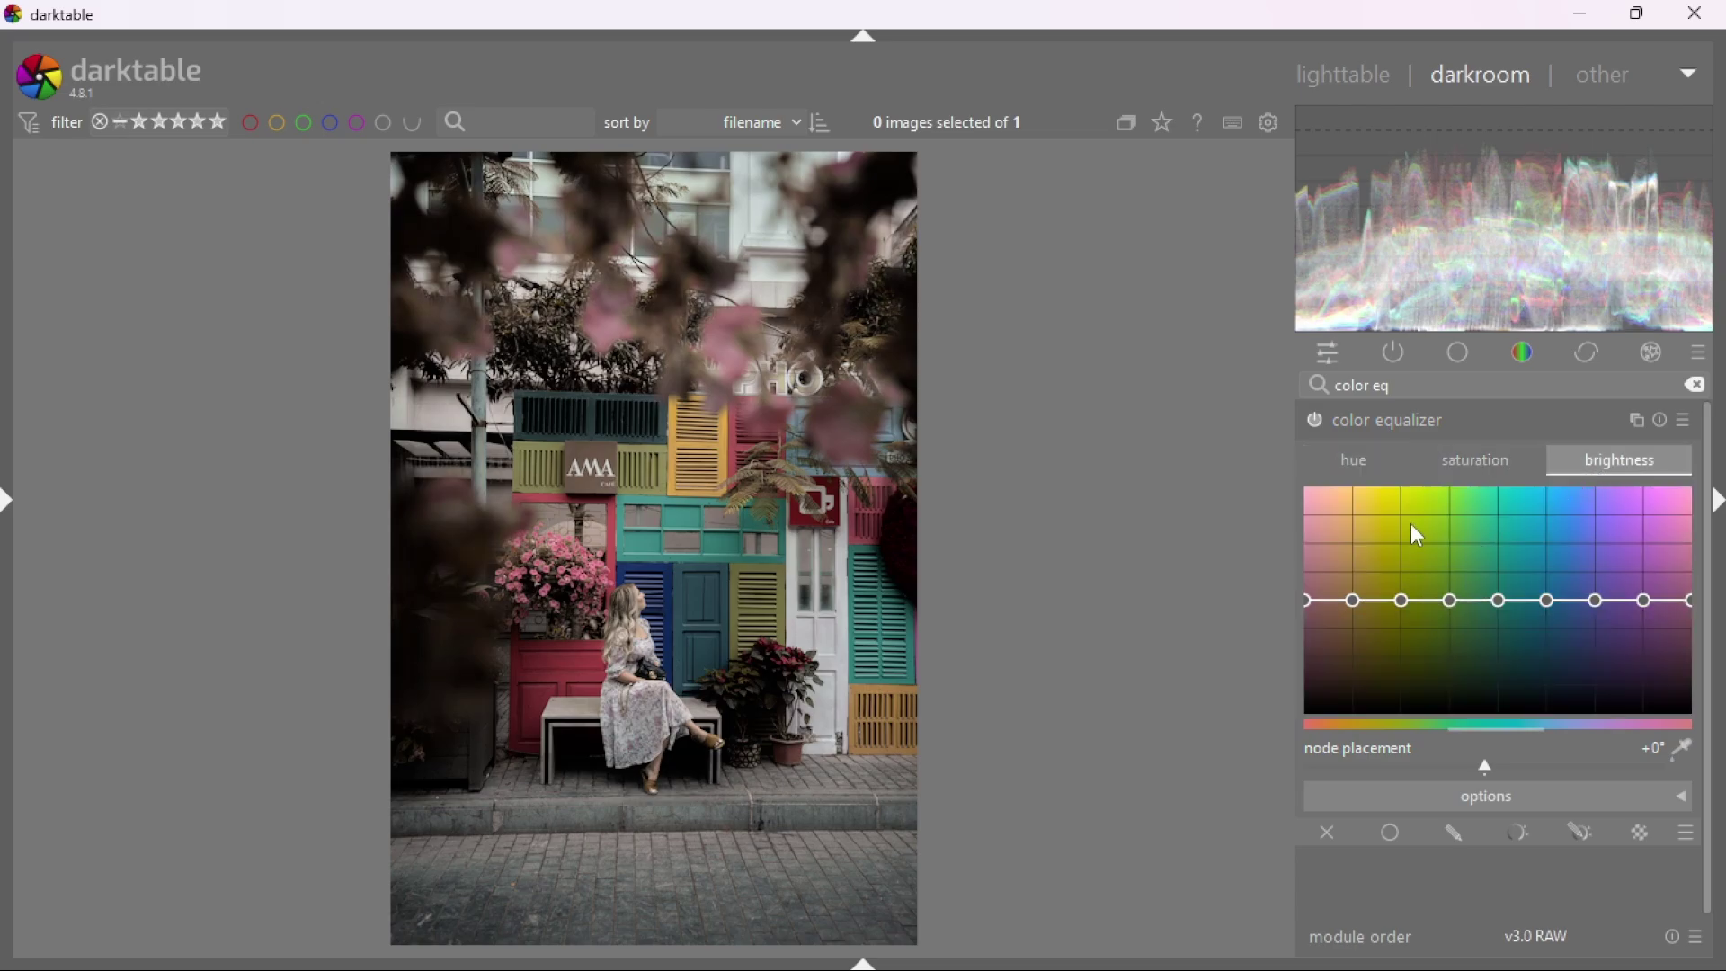
{"action": "left_click", "coordinate": [1320, 421]}
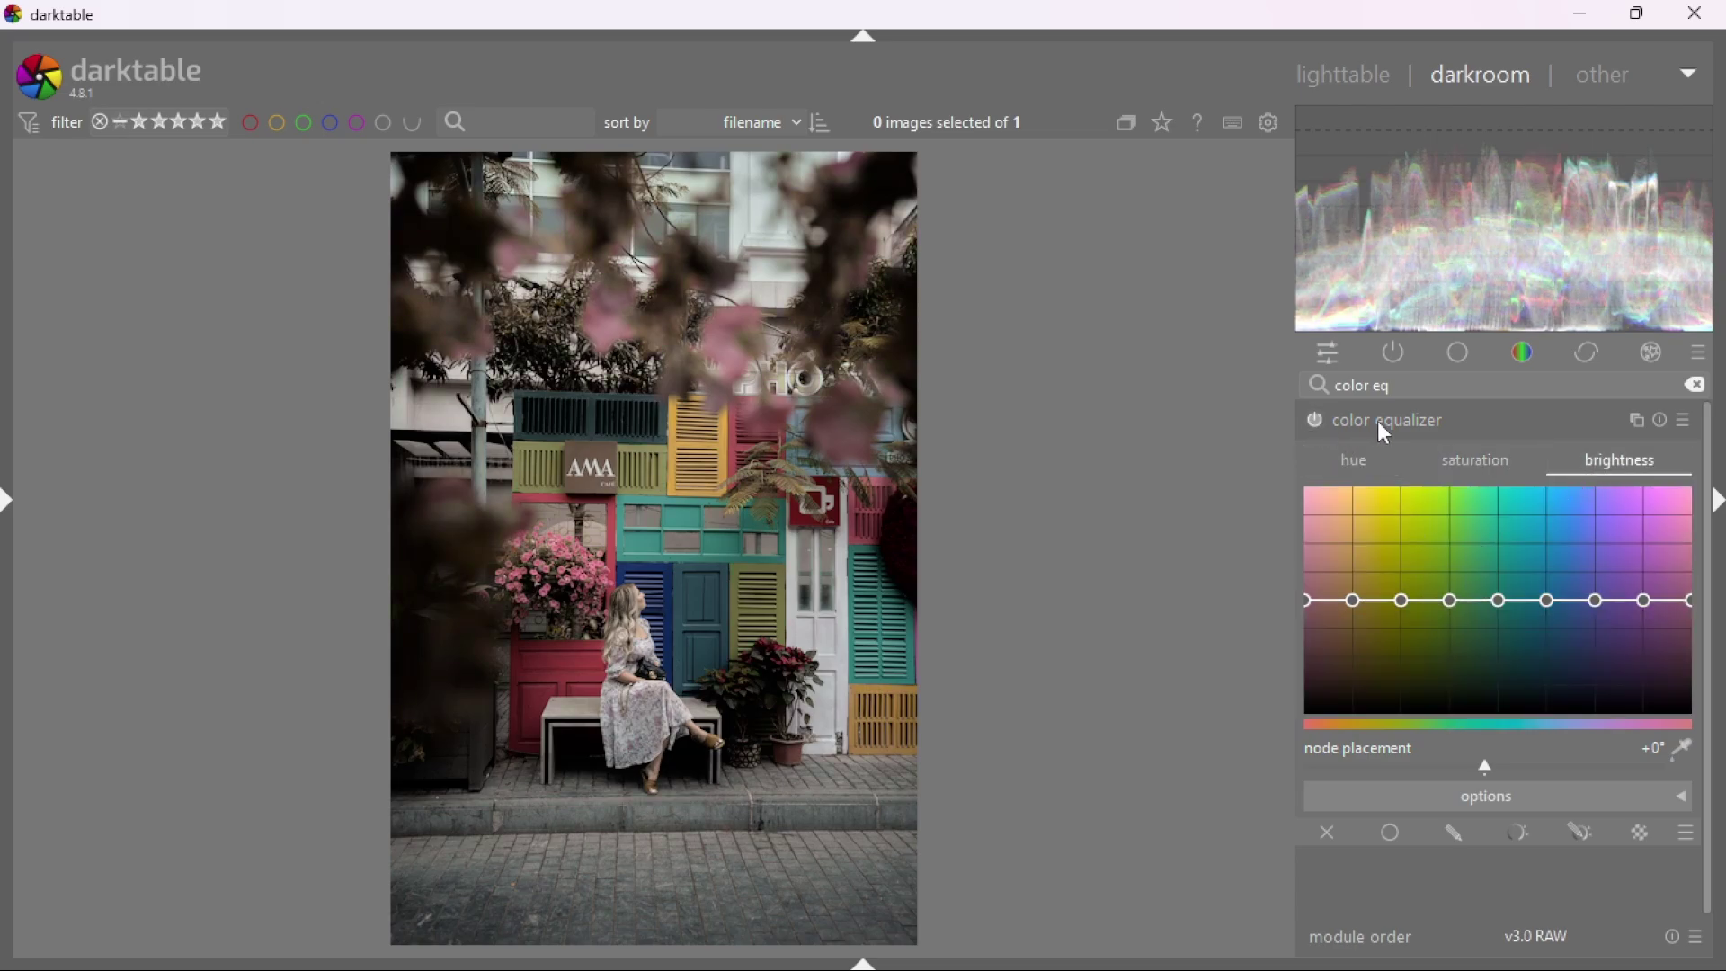
{"action": "left_click", "coordinate": [1377, 420]}
Find the vignetting module and enable it.
{"action": "left_click", "coordinate": [1319, 385]}
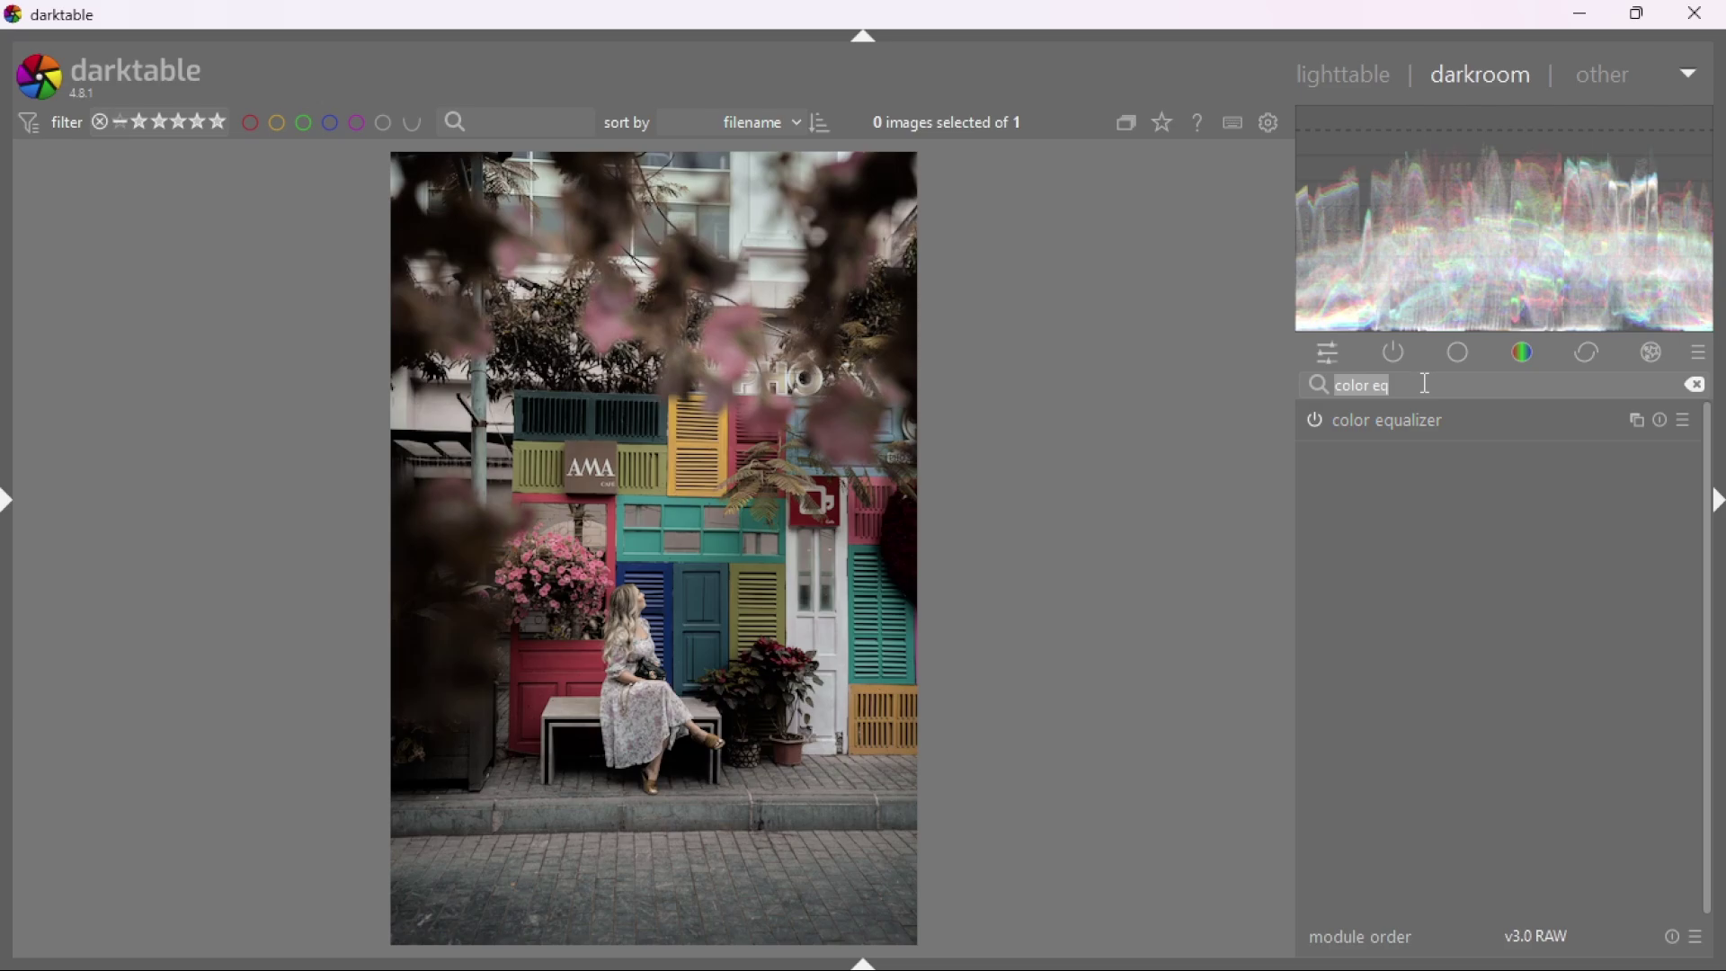
{"action": "type", "text": "vi"}
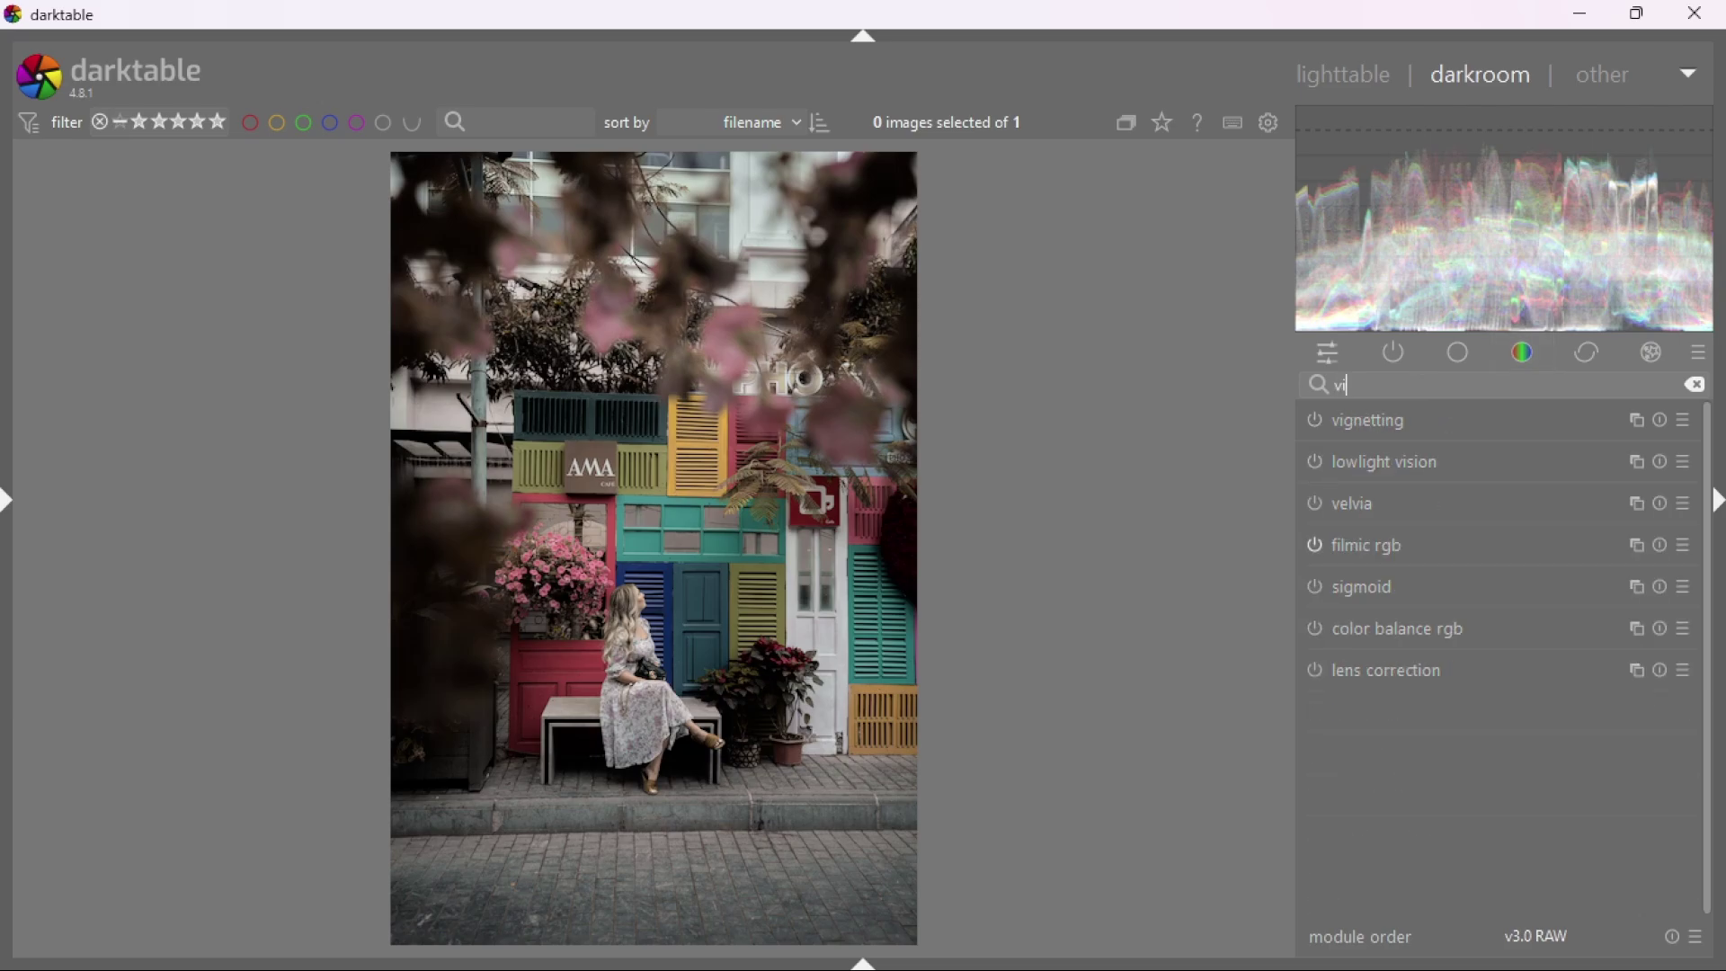
{"action": "left_click", "coordinate": [1359, 422]}
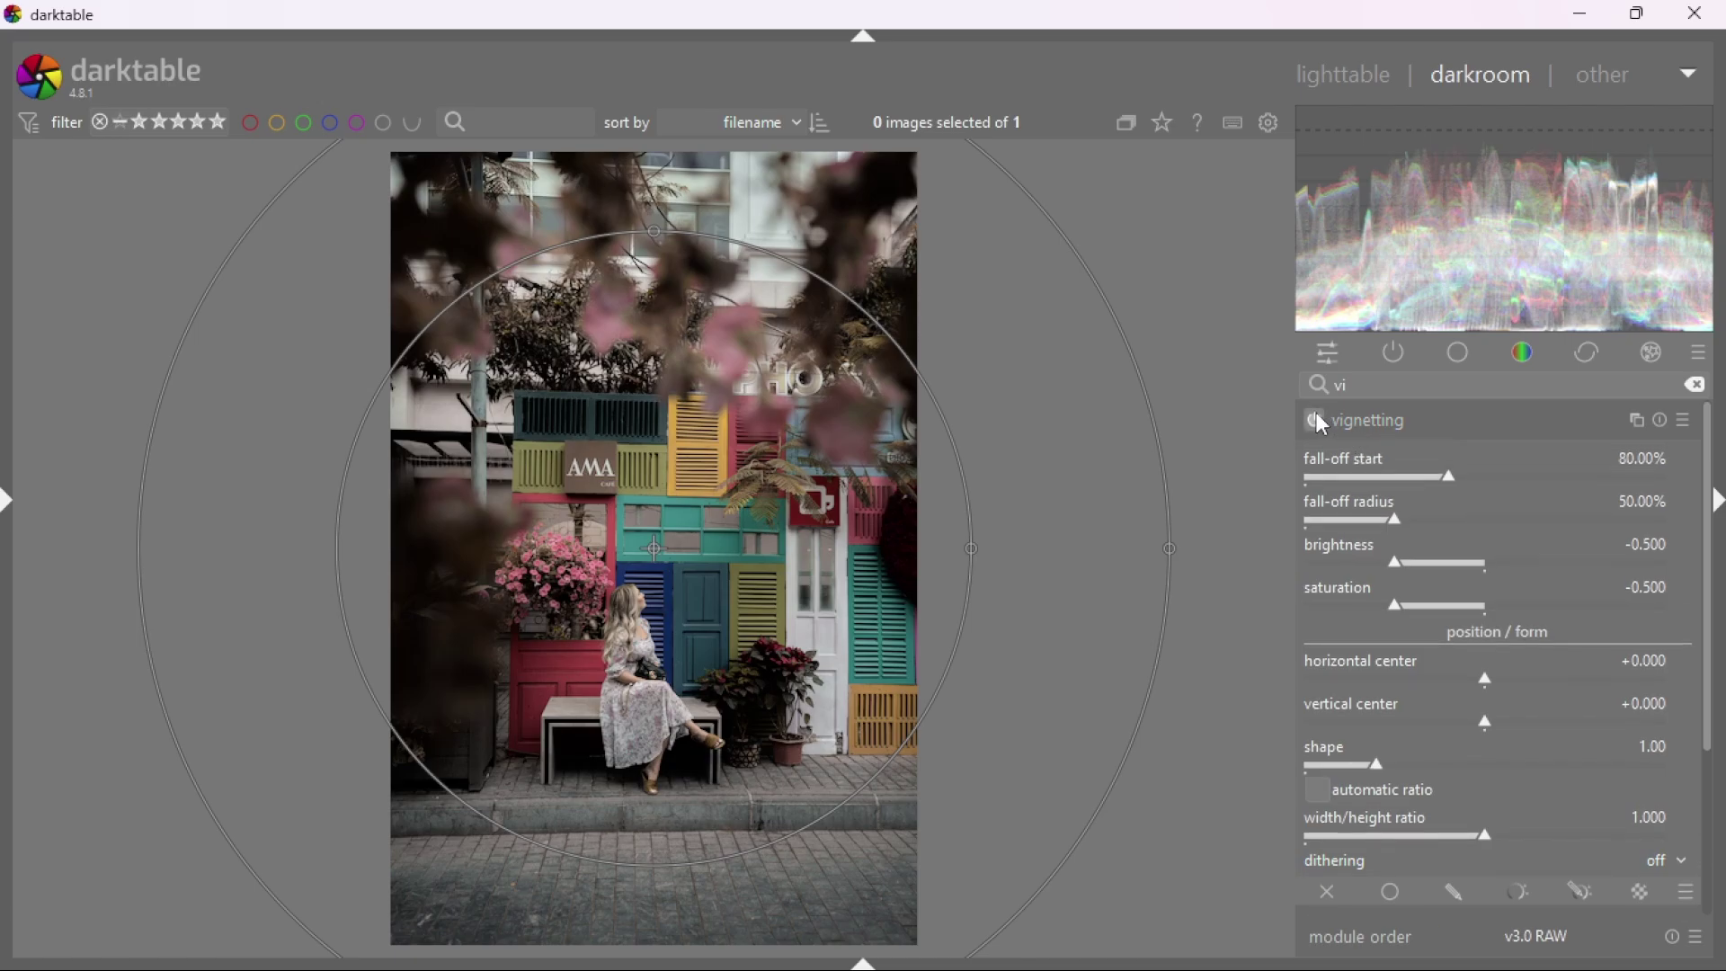
{"action": "left_click", "coordinate": [1316, 419]}
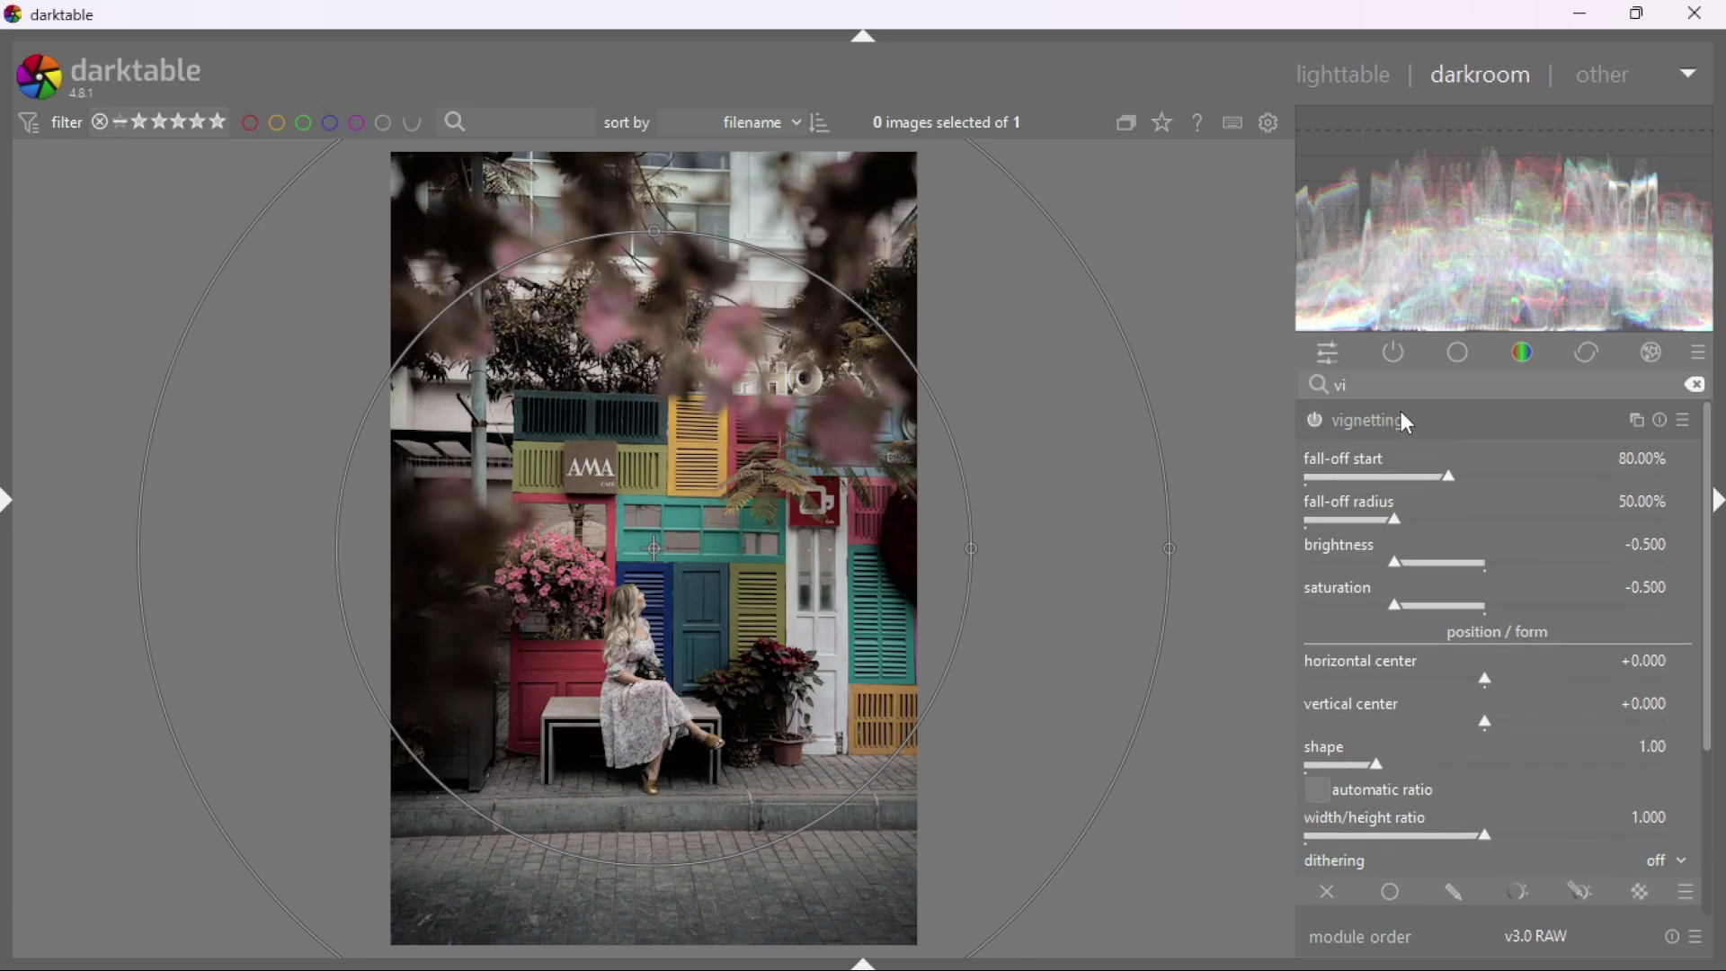
Set the vignette's fall-off start to about 74.8%, fall-off radius to about 47.6% and saturation to about -0.503, then collapse the module.
{"action": "scroll", "coordinate": [1400, 422], "scroll_direction": "down", "scroll_amount": 5}
{"action": "scroll", "coordinate": [1415, 426], "scroll_direction": "up", "scroll_amount": 5}
{"action": "scroll", "coordinate": [1431, 430], "scroll_direction": "up", "scroll_amount": 1}
{"action": "mouse_move", "coordinate": [1389, 604]}
{"action": "left_mouse_down"}
{"action": "mouse_move", "coordinate": [1368, 601]}
{"action": "mouse_move", "coordinate": [1395, 605]}
{"action": "left_mouse_up"}
{"action": "left_click_drag", "start_coordinate": [1447, 477], "coordinate": [1395, 519]}
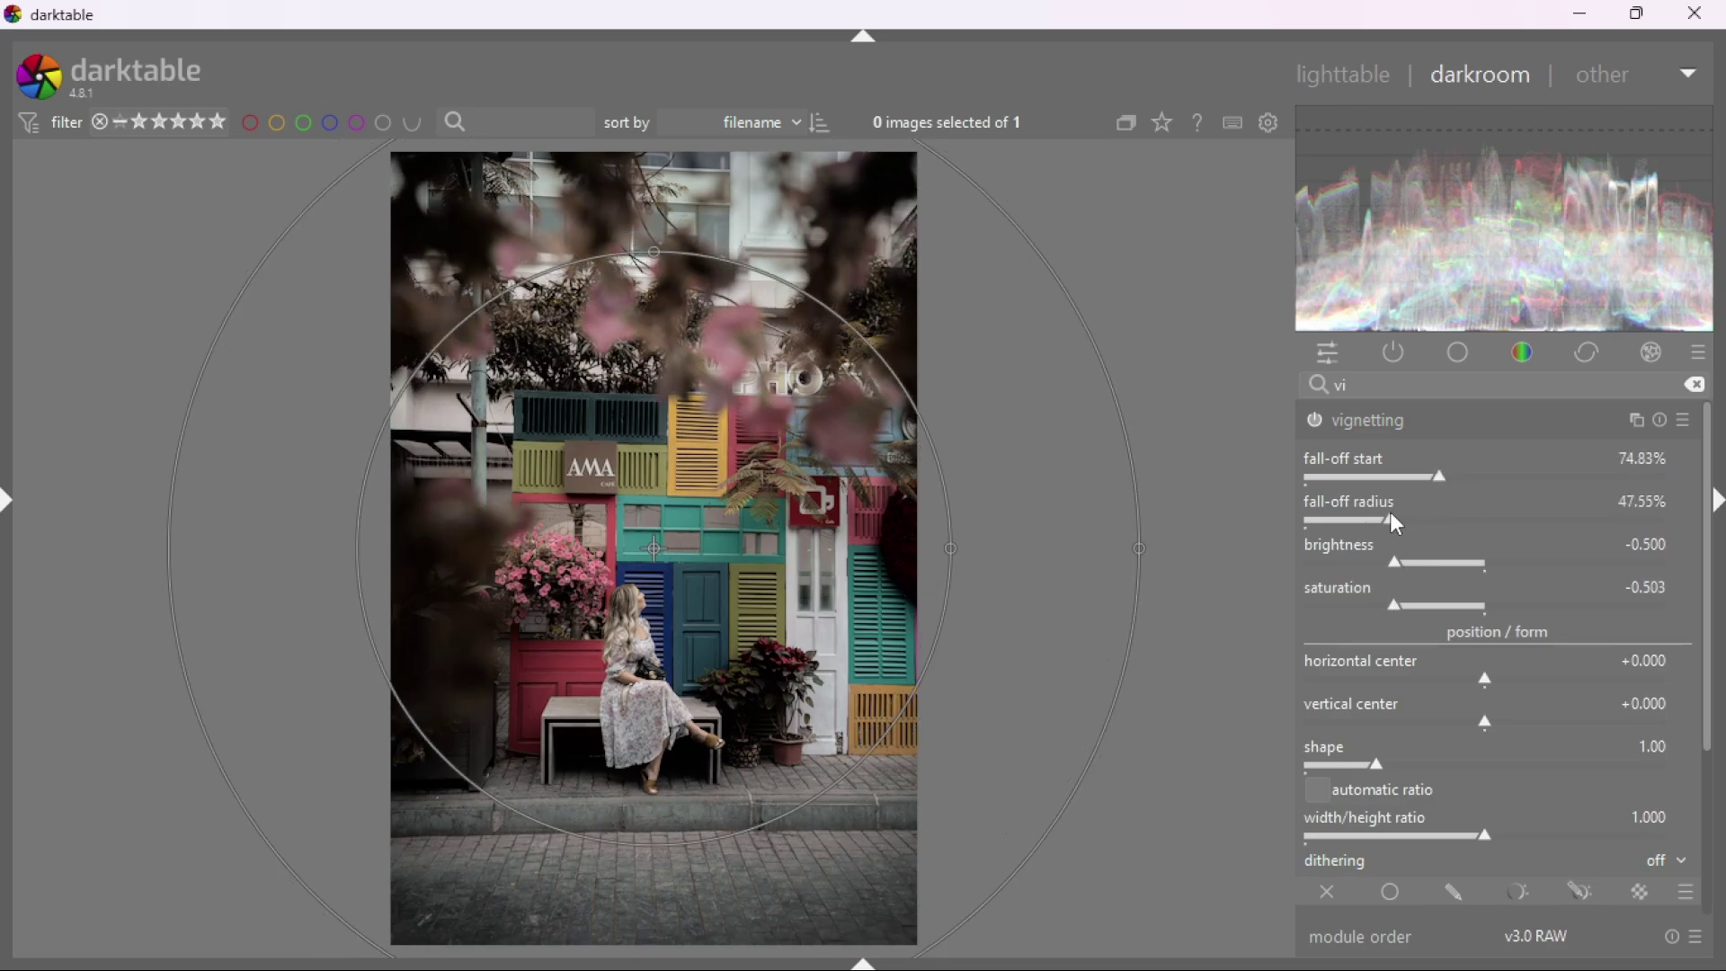
{"action": "left_click", "coordinate": [1428, 429]}
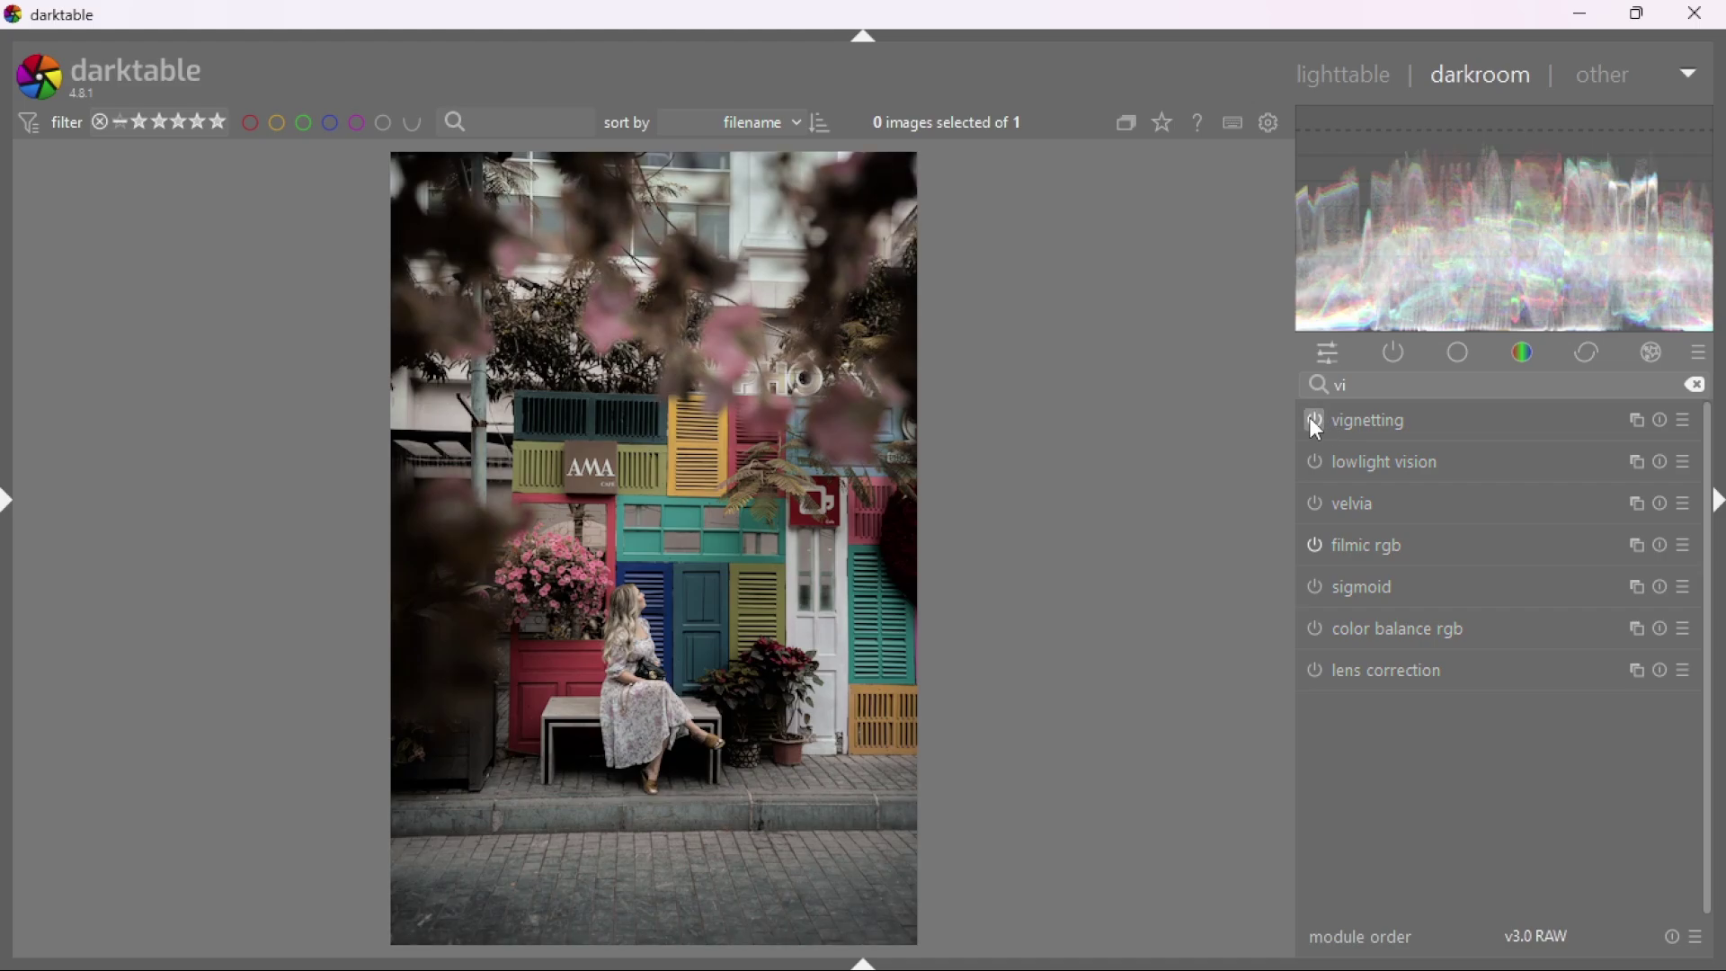
{"action": "double_click", "coordinate": [1426, 385]}
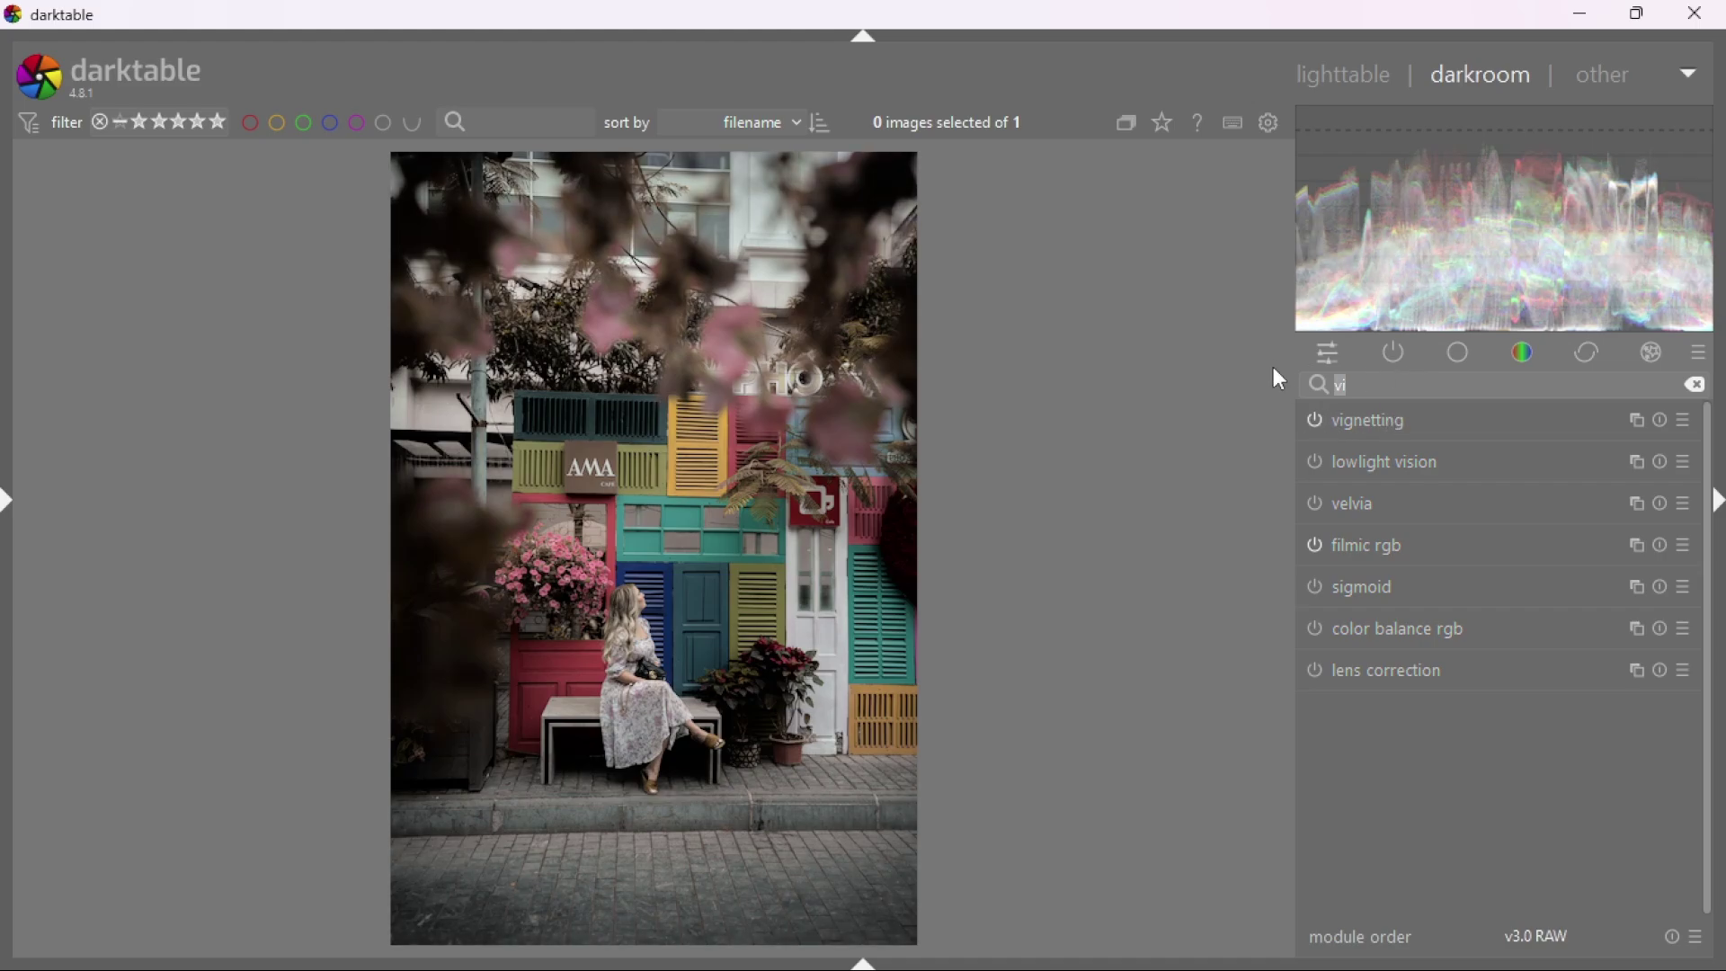
Compare the edited photo with the orientation snapshot across the whole frame, then return to the edited view.
{"action": "left_click", "coordinate": [6, 460]}
{"action": "left_click", "coordinate": [145, 416]}
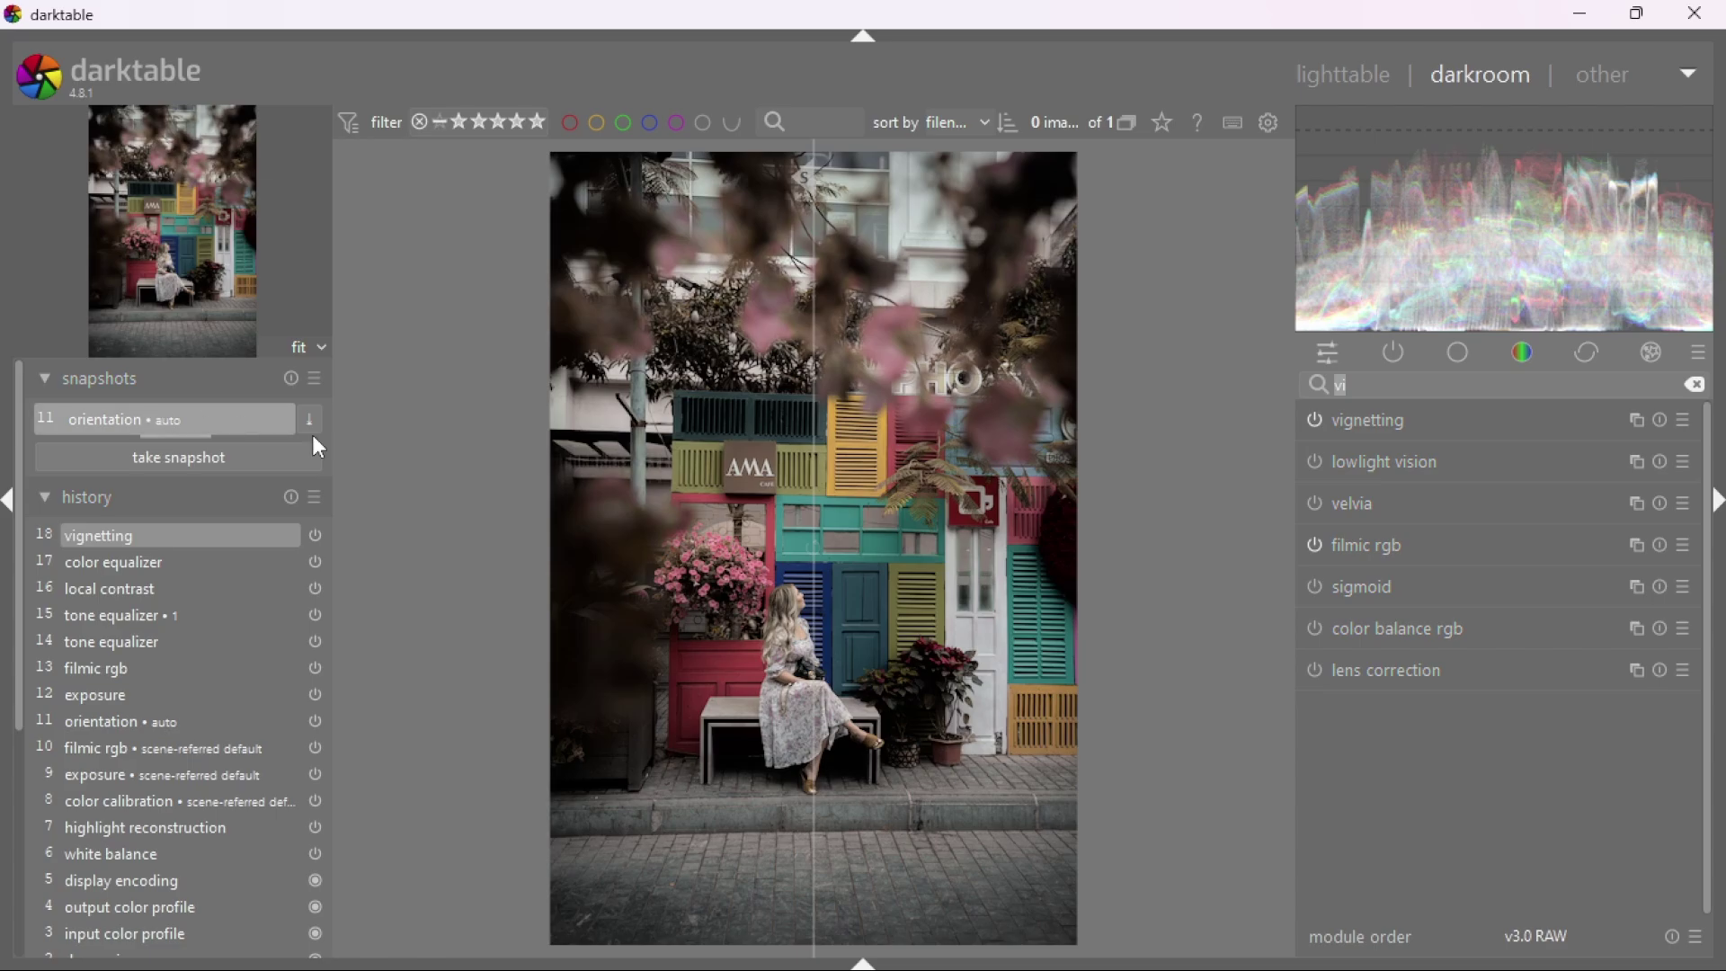
{"action": "left_click_drag", "start_coordinate": [709, 632], "coordinate": [1156, 575]}
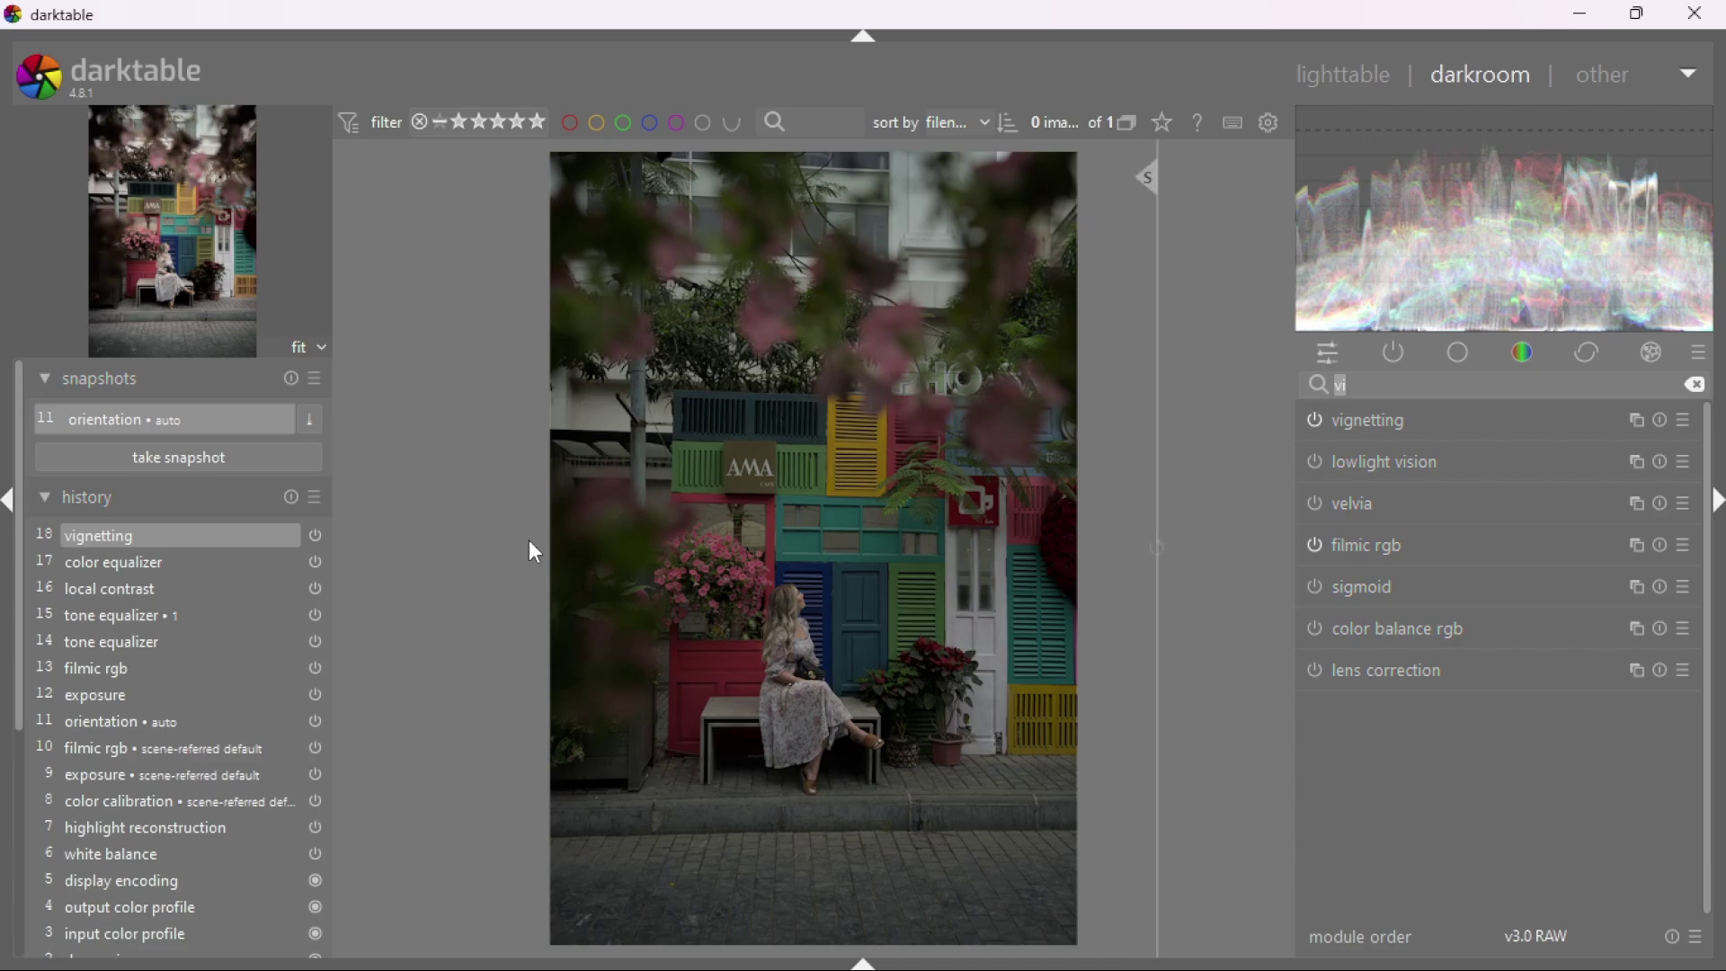
{"action": "left_click", "coordinate": [117, 420]}
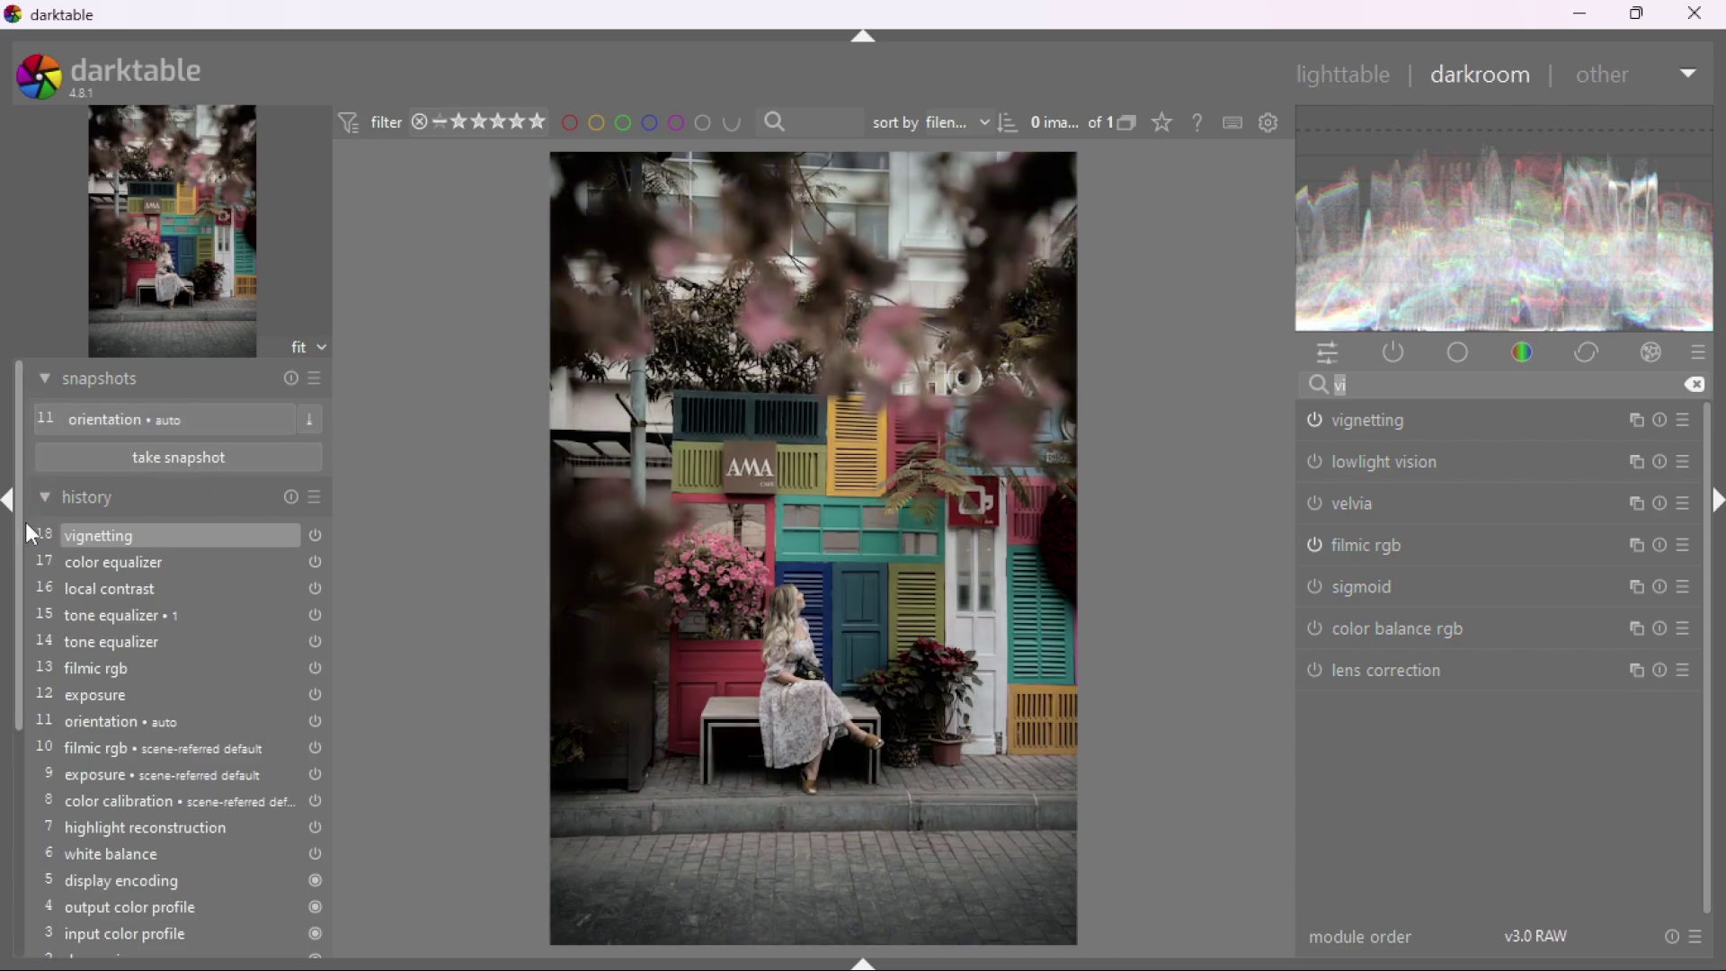
Open the export settings and choose the Pictures folder as the output destination.
{"action": "left_click_drag", "start_coordinate": [23, 490], "coordinate": [38, 724]}
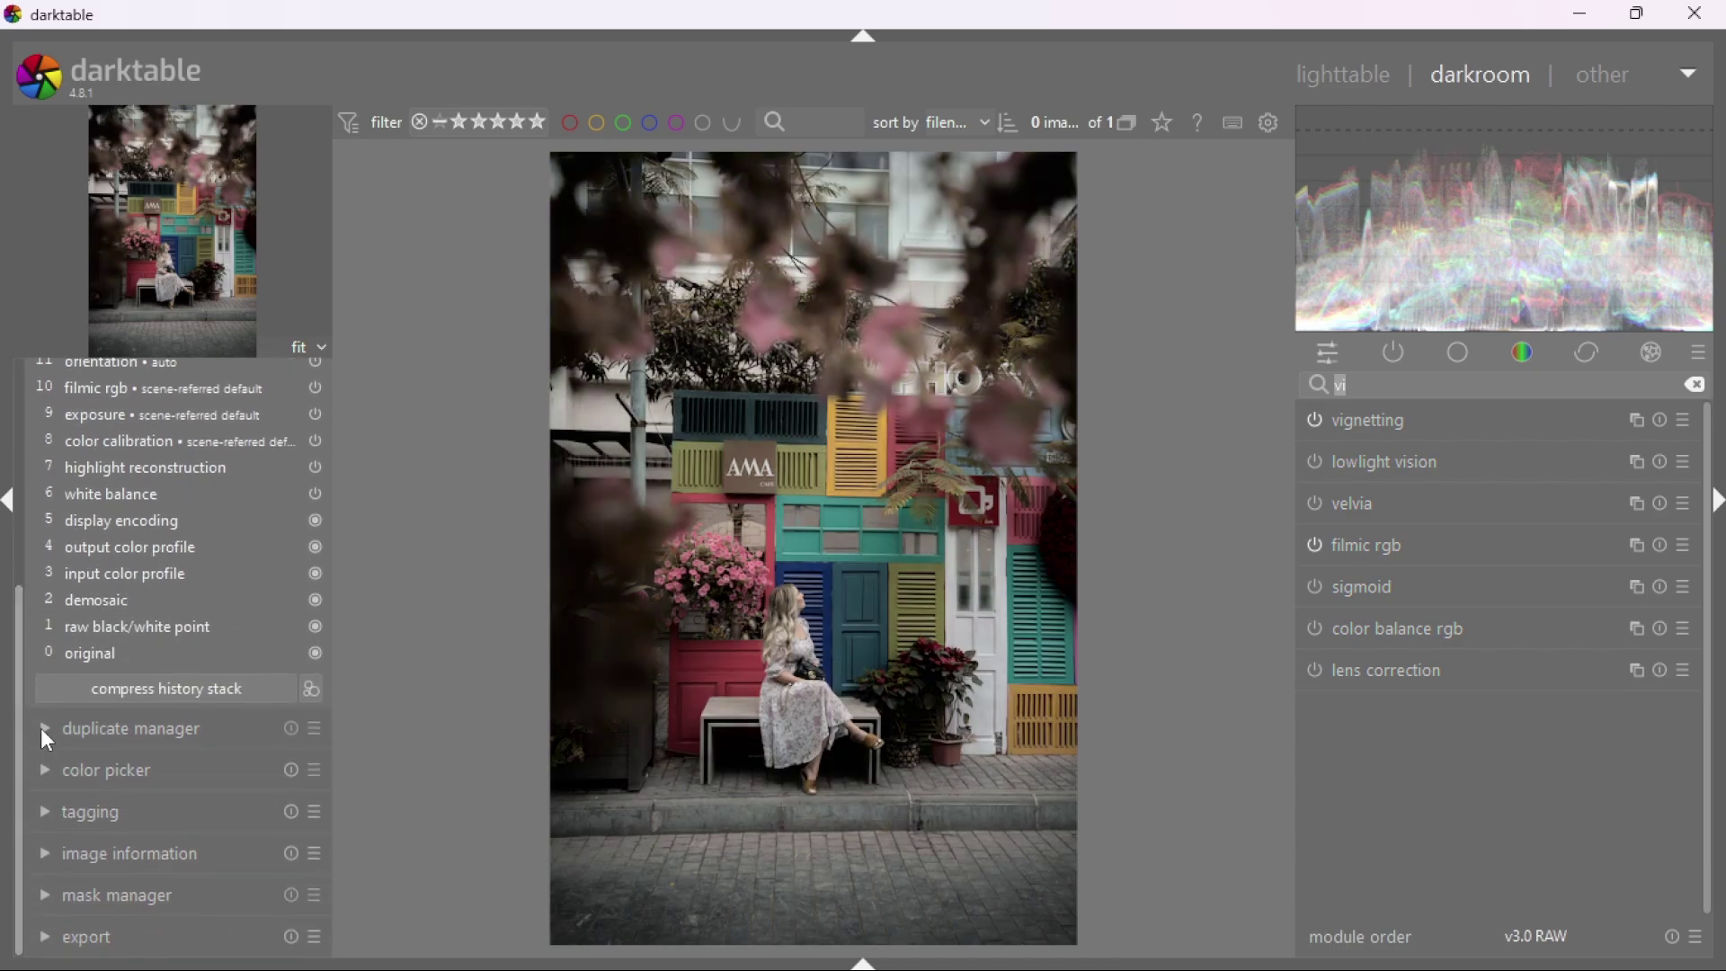
{"action": "left_click", "coordinate": [93, 940]}
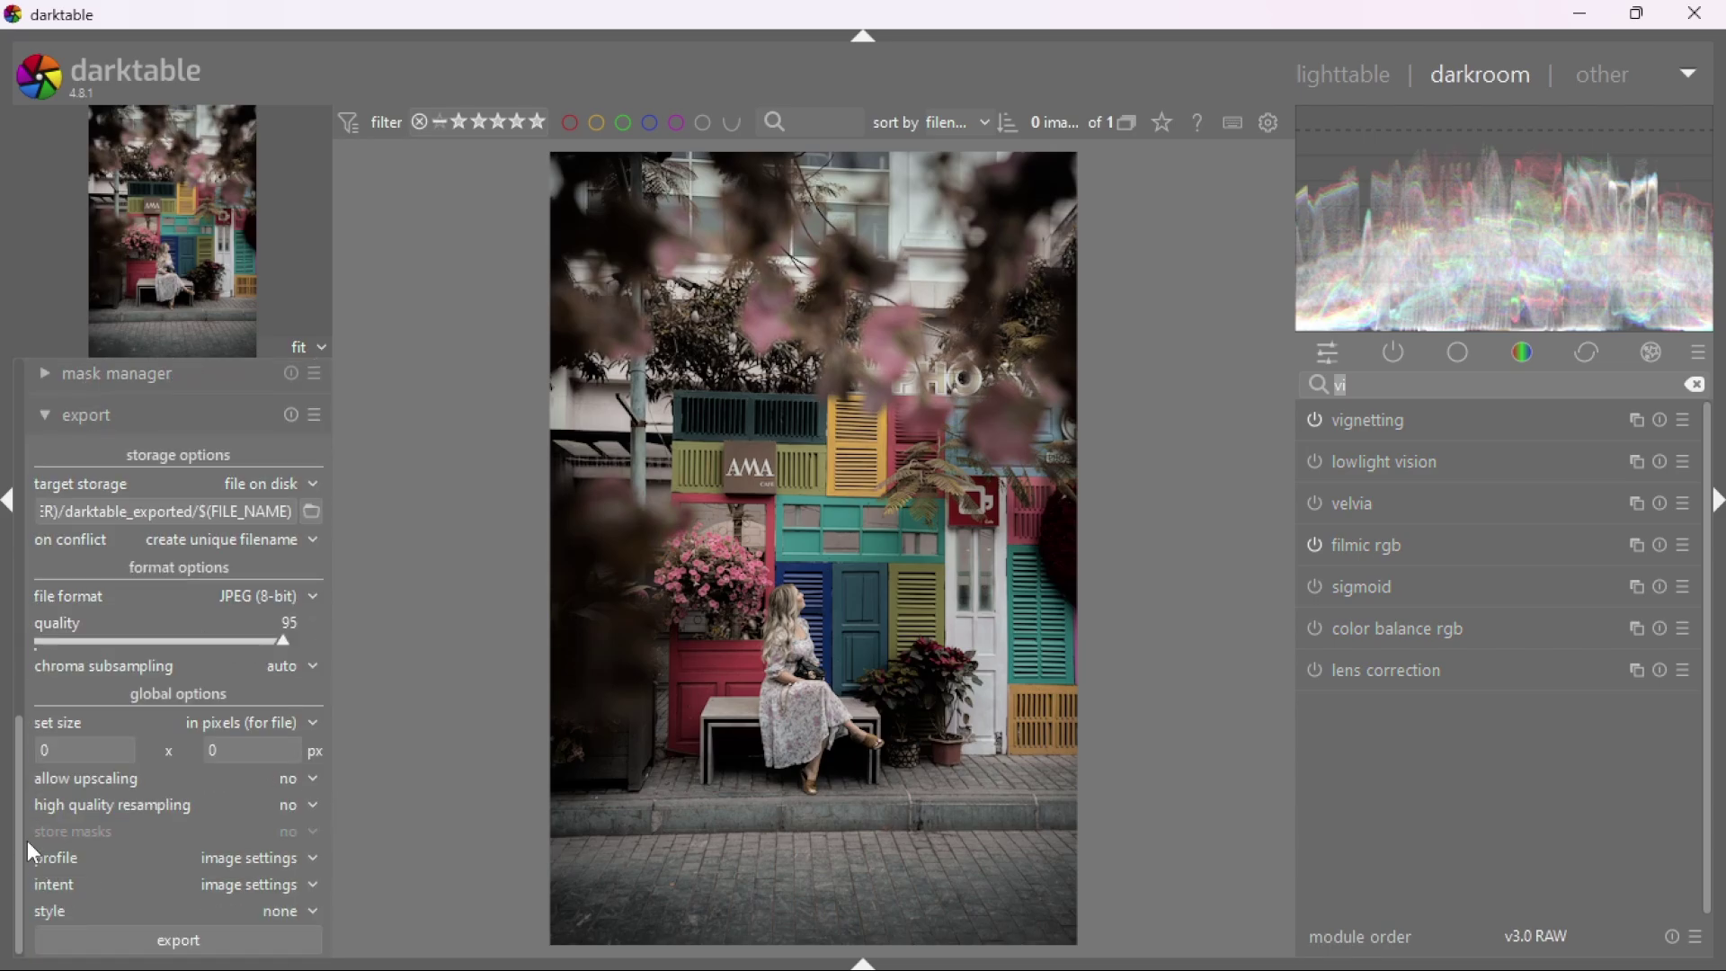
{"action": "left_click", "coordinate": [310, 512]}
{"action": "left_click", "coordinate": [130, 466]}
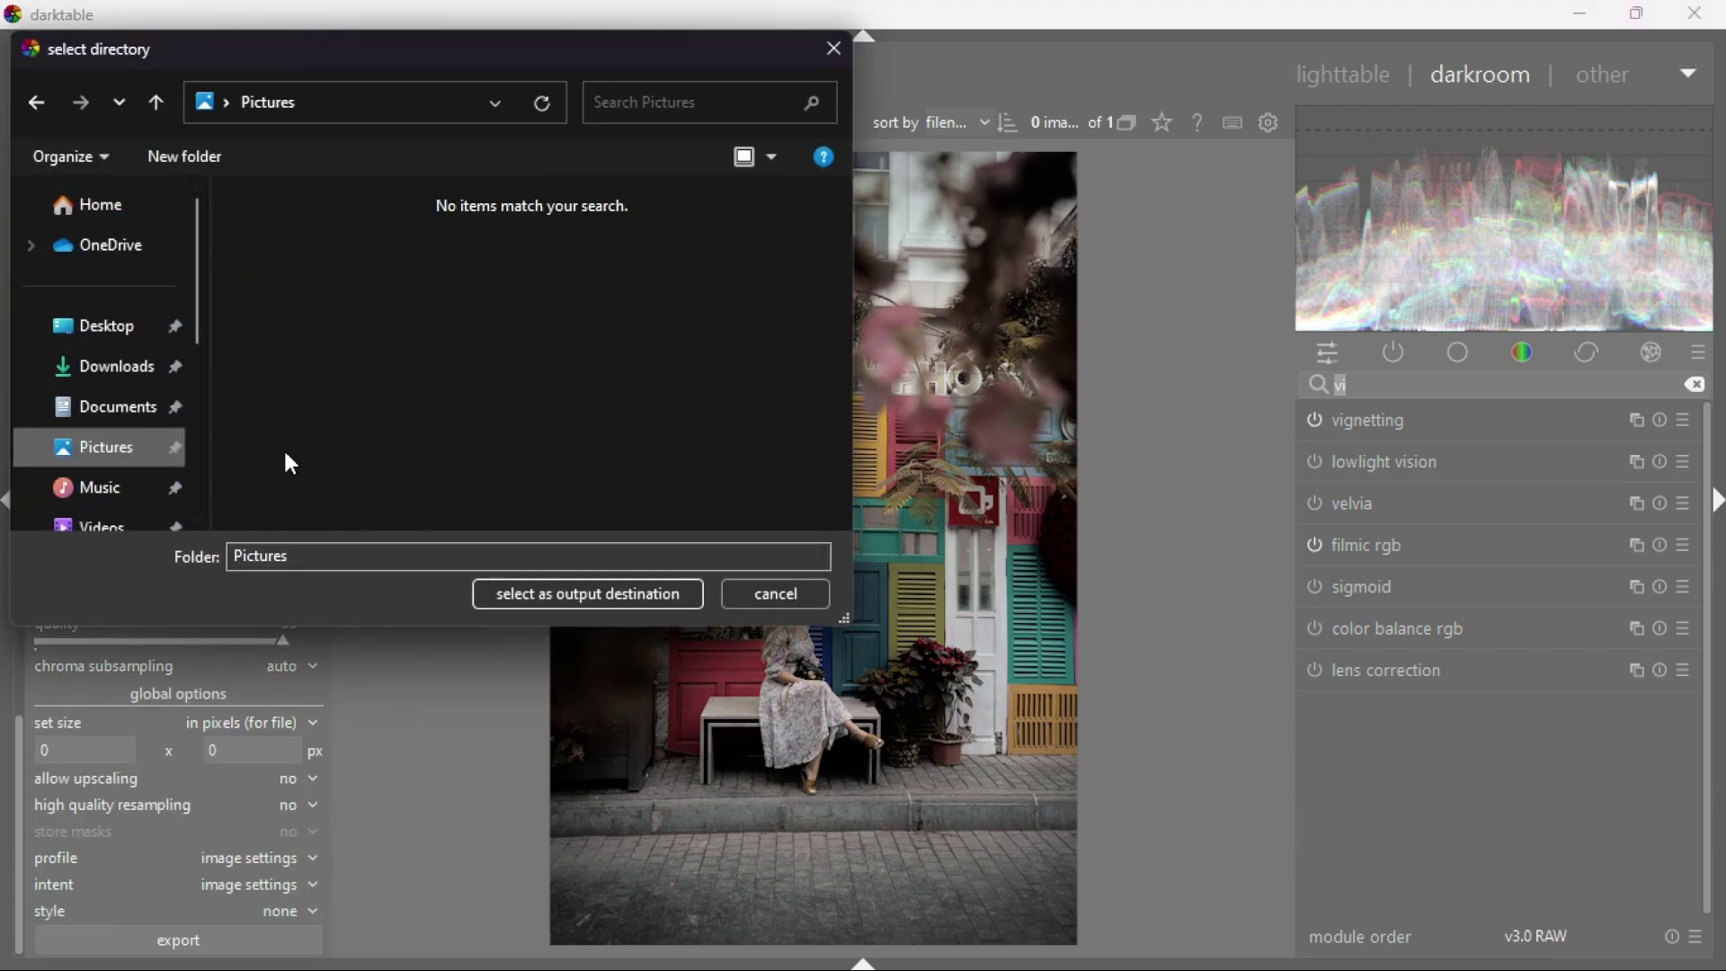
{"action": "left_click", "coordinate": [612, 598]}
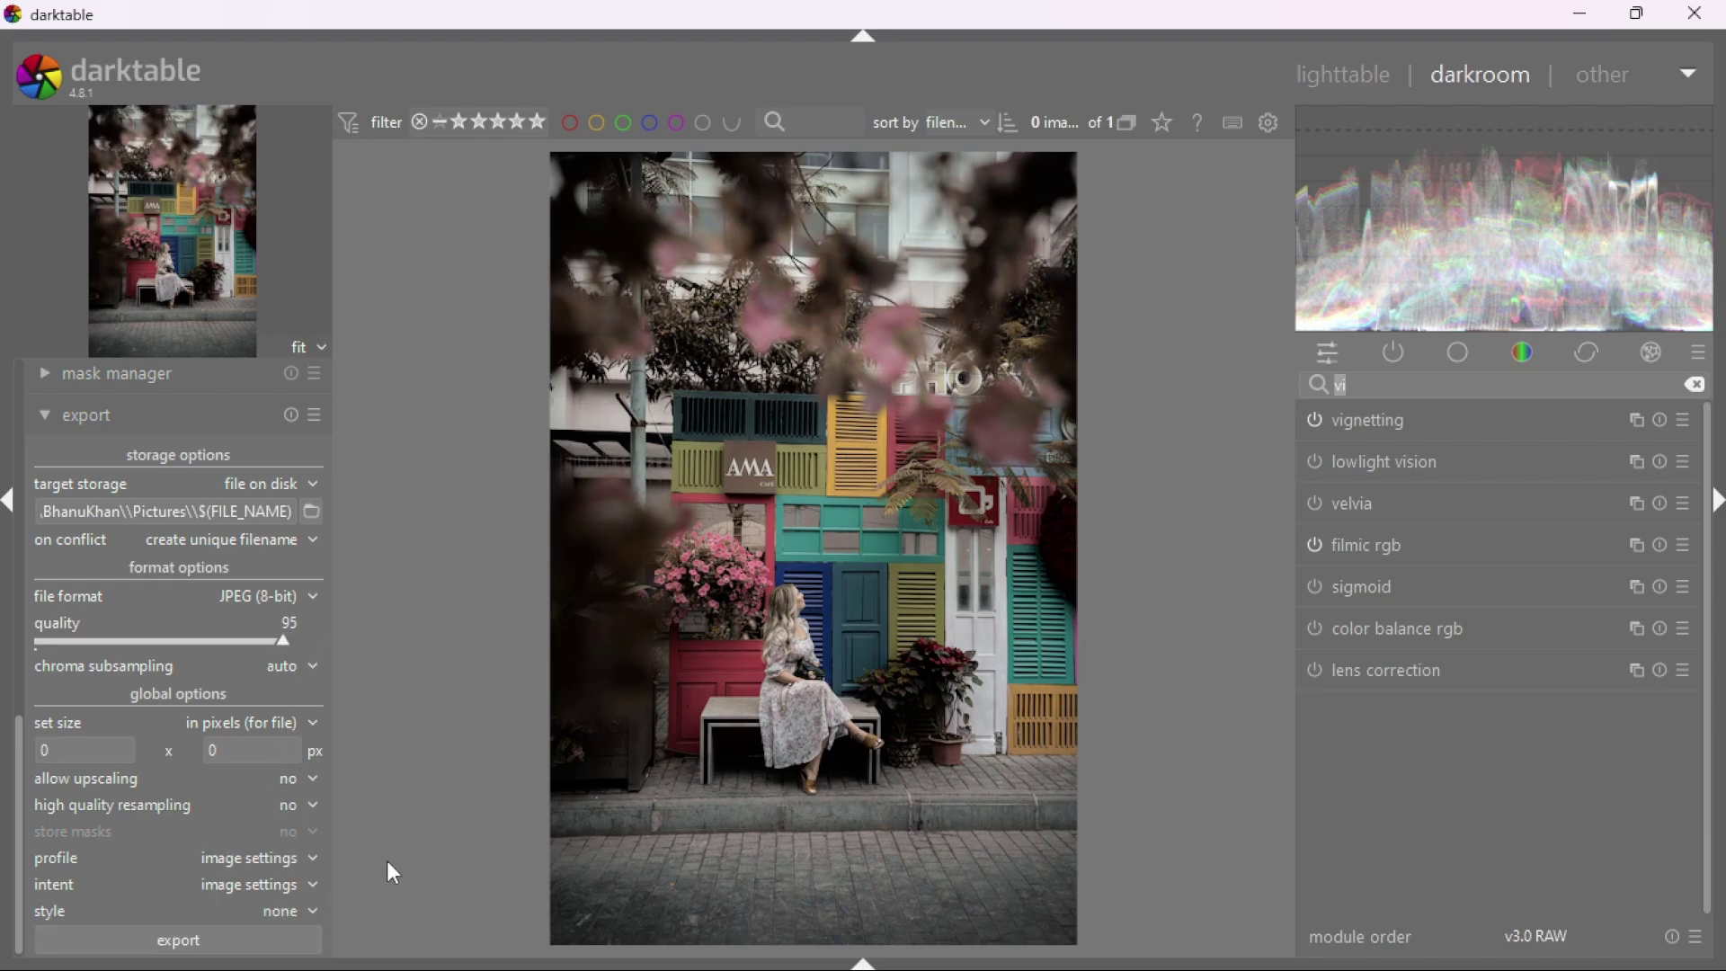
Set high quality resampling to yes and export the photo as an 8-bit JPEG at quality 95.
{"action": "left_click", "coordinate": [297, 806]}
{"action": "left_click", "coordinate": [297, 828]}
{"action": "left_click", "coordinate": [239, 941]}
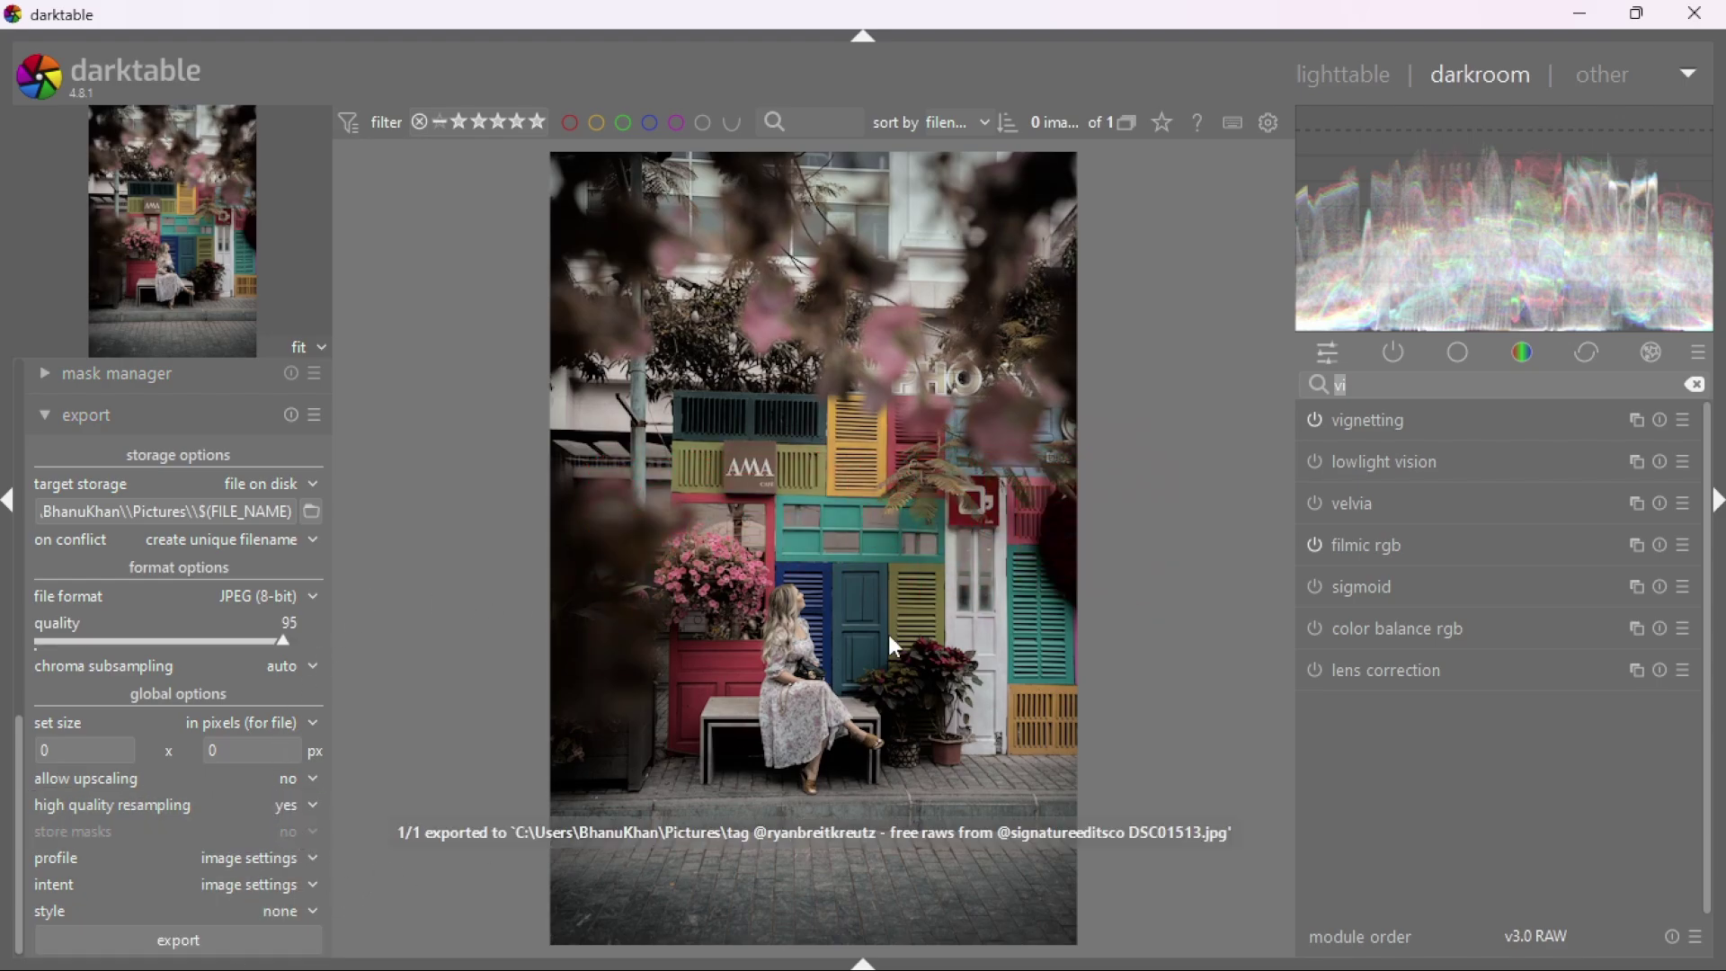